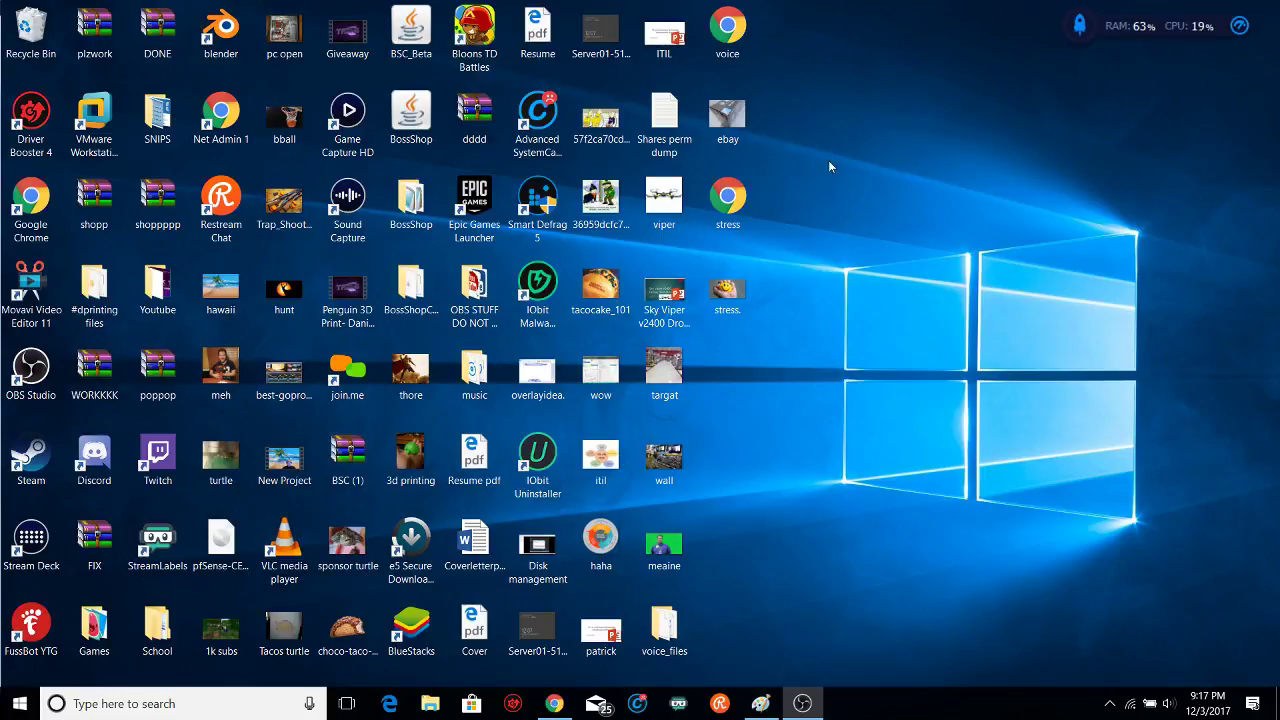
# Open Chrome and search Google for "obs download"
pyautogui.moveTo(850, 13); pyautogui.dragTo(804, 70)
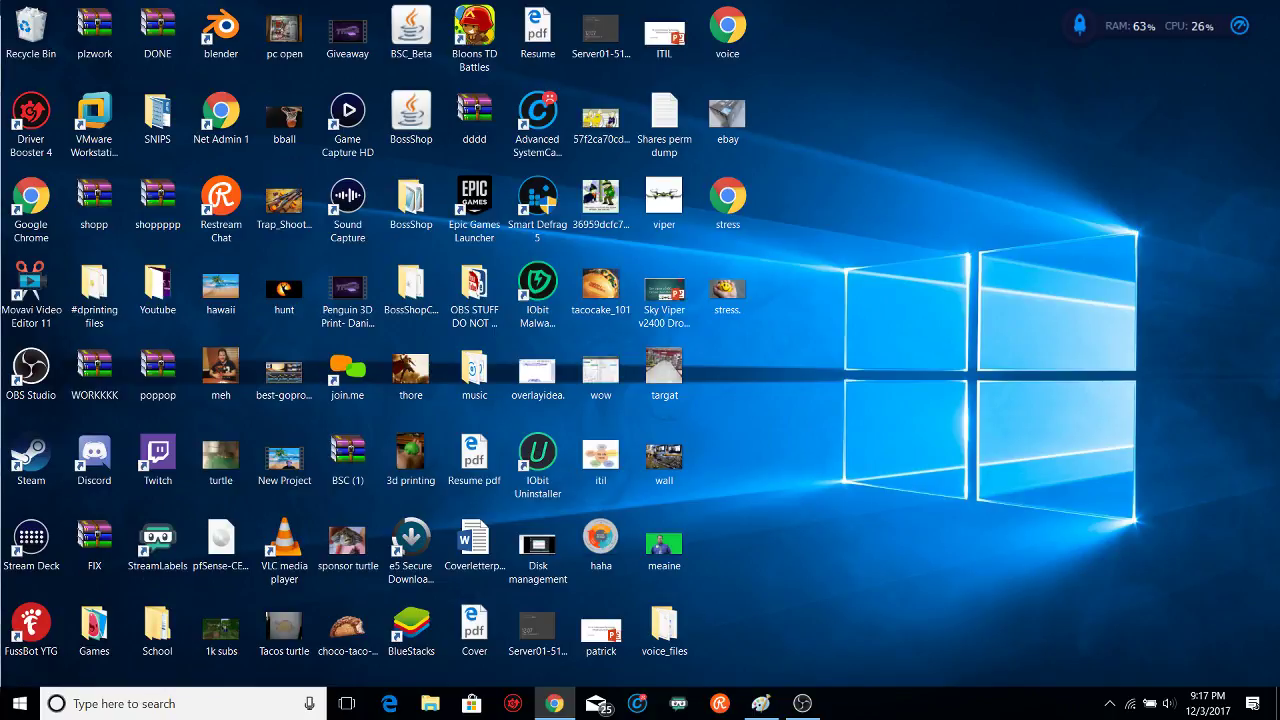
pyautogui.click(553, 703)
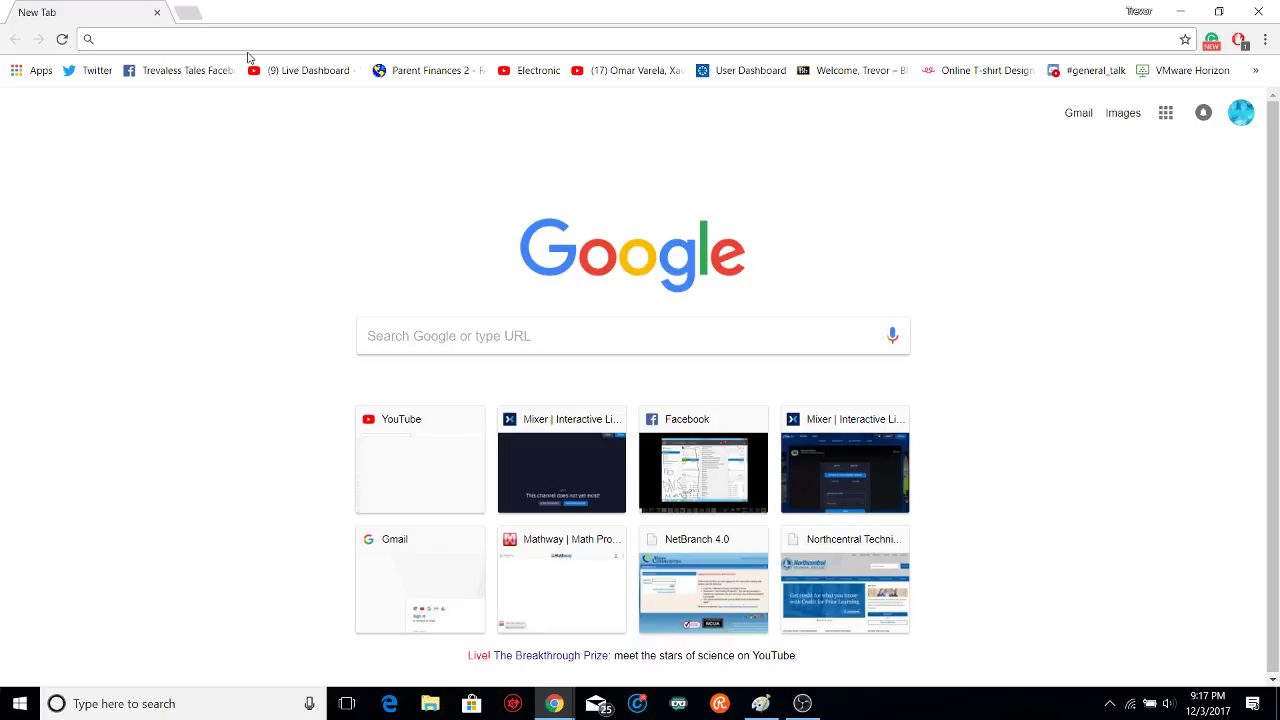
pyautogui.click(514, 342)
pyautogui.click(508, 331)
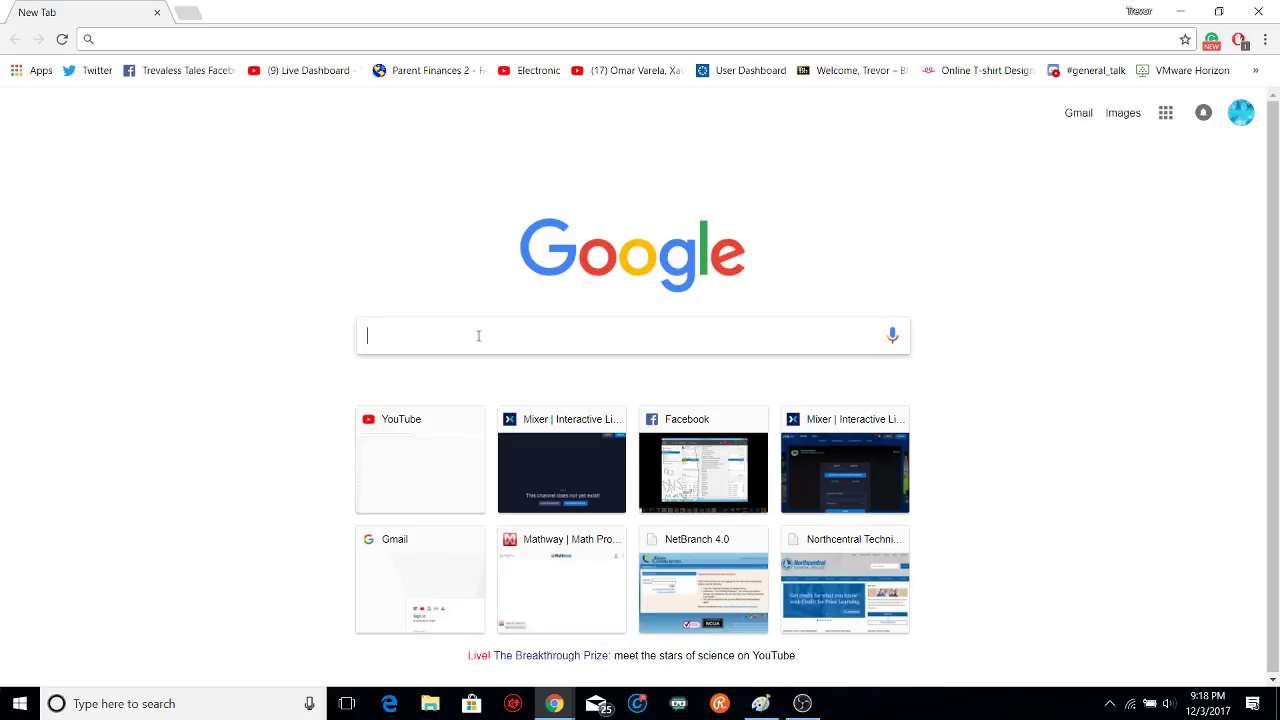
pyautogui.write('obs')
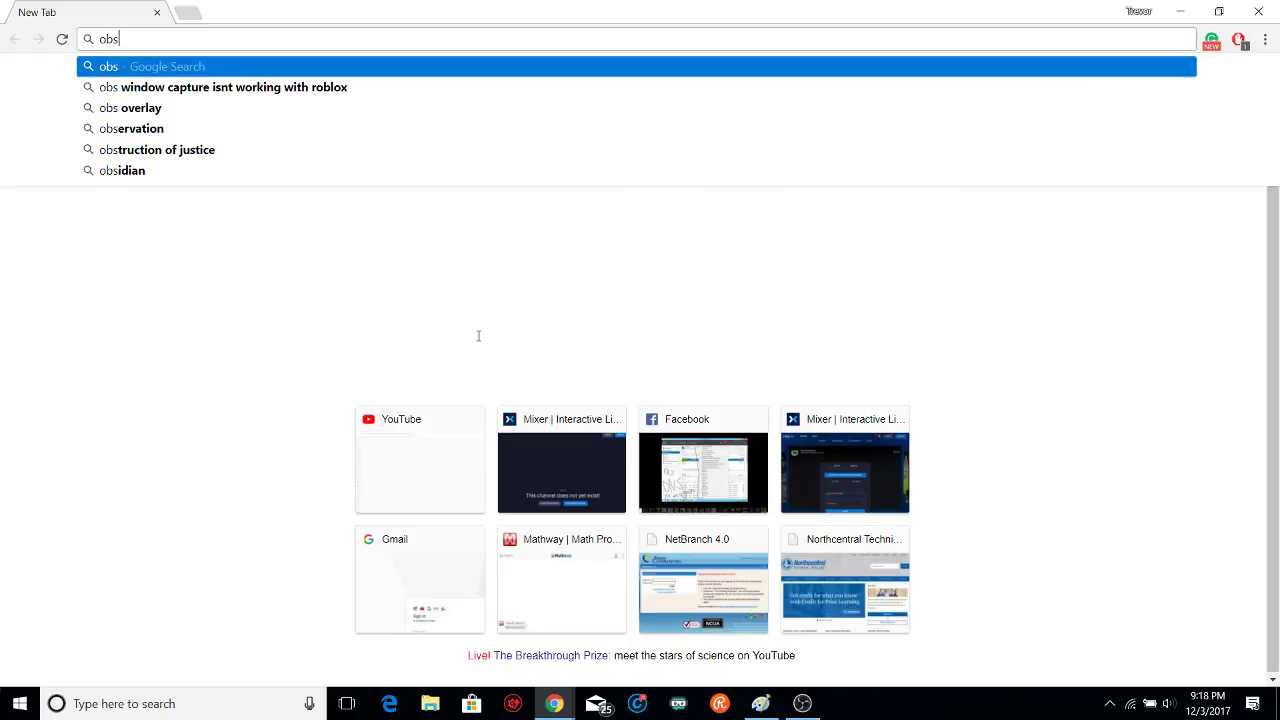
pyautogui.write(' download')
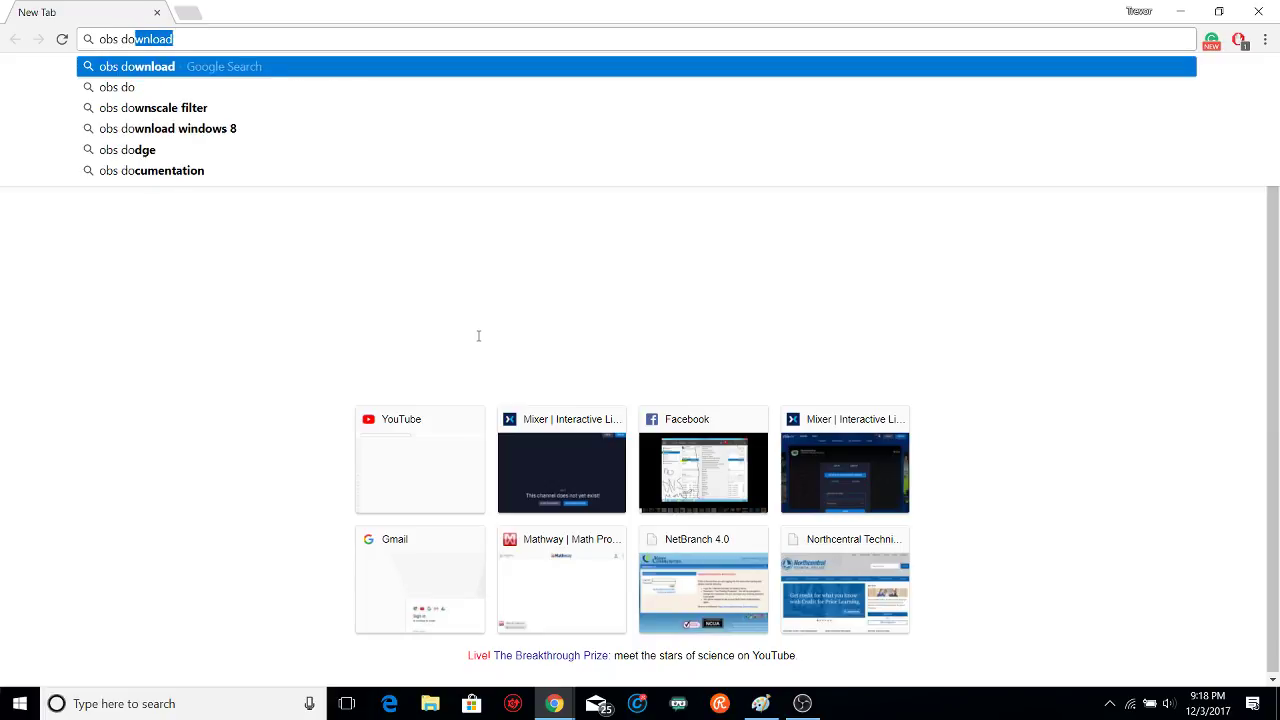
pyautogui.press('Return')
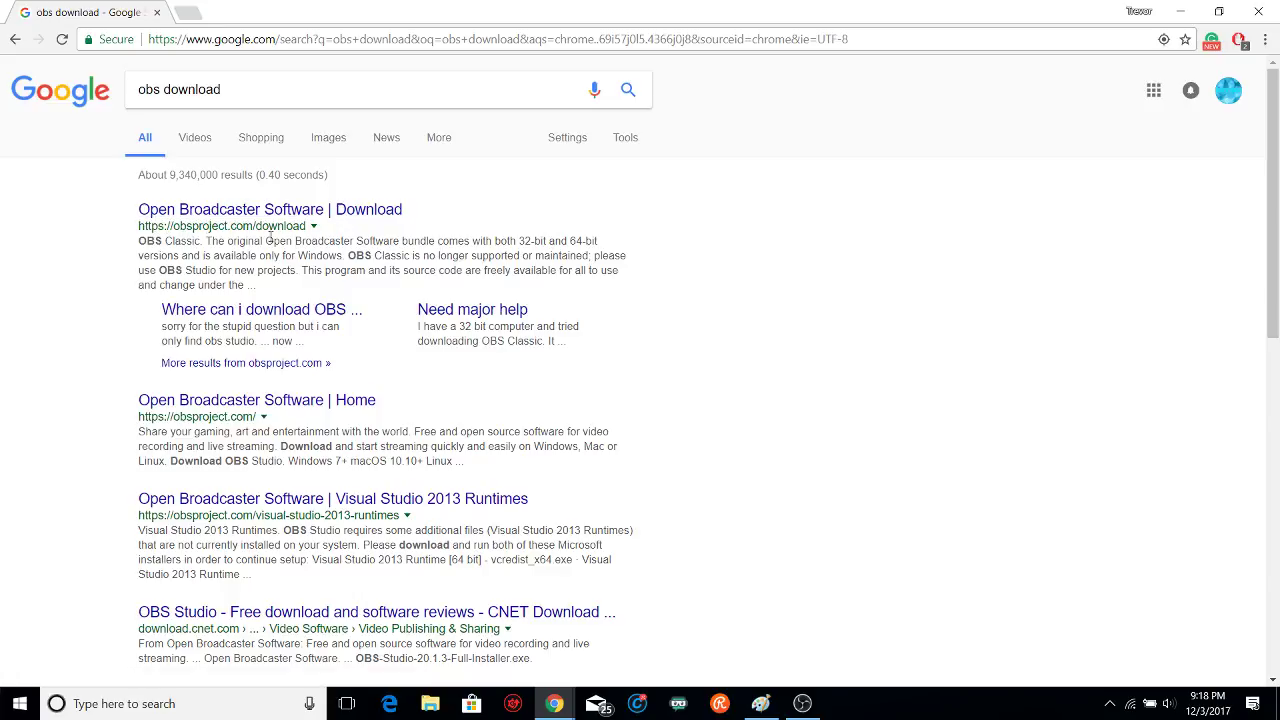
# Open the Open Broadcaster Software download page from the results and download the Windows installer for version 20.1.3
pyautogui.click(319, 210)
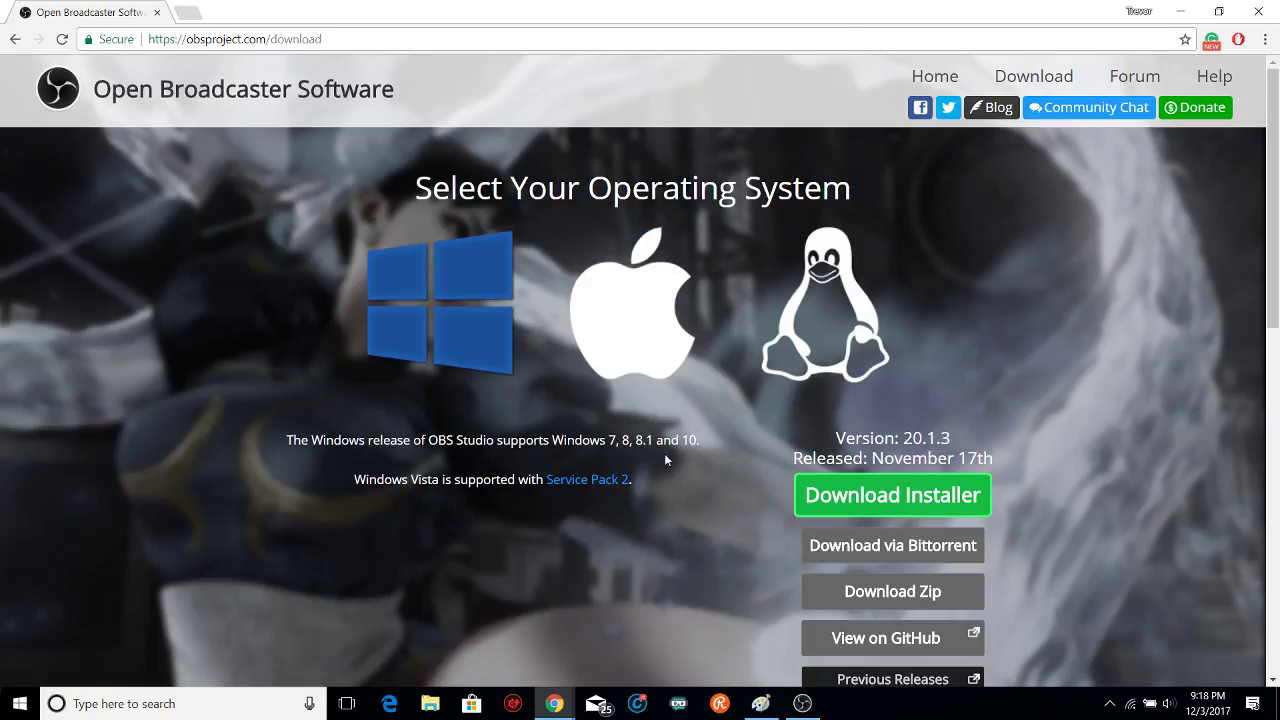
pyautogui.scroll(-1, 423, 180)
pyautogui.scroll(1, 914, 219)
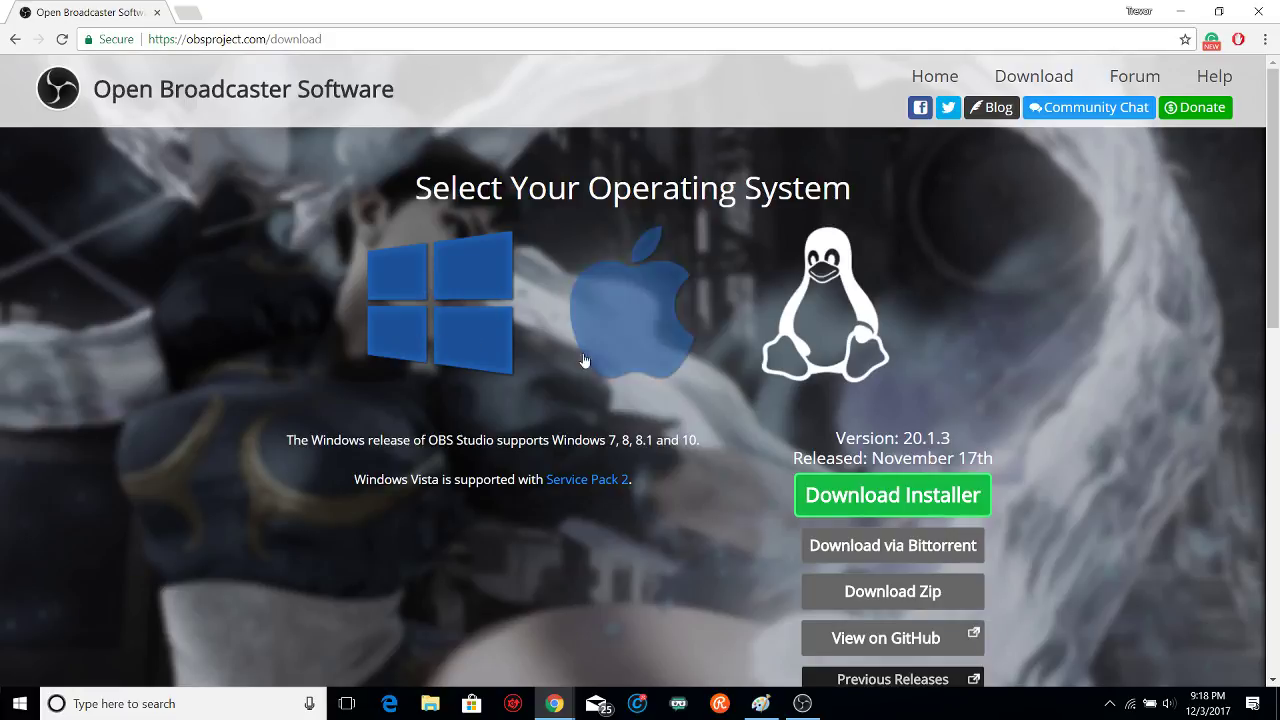
pyautogui.scroll(-1, 1003, 458)
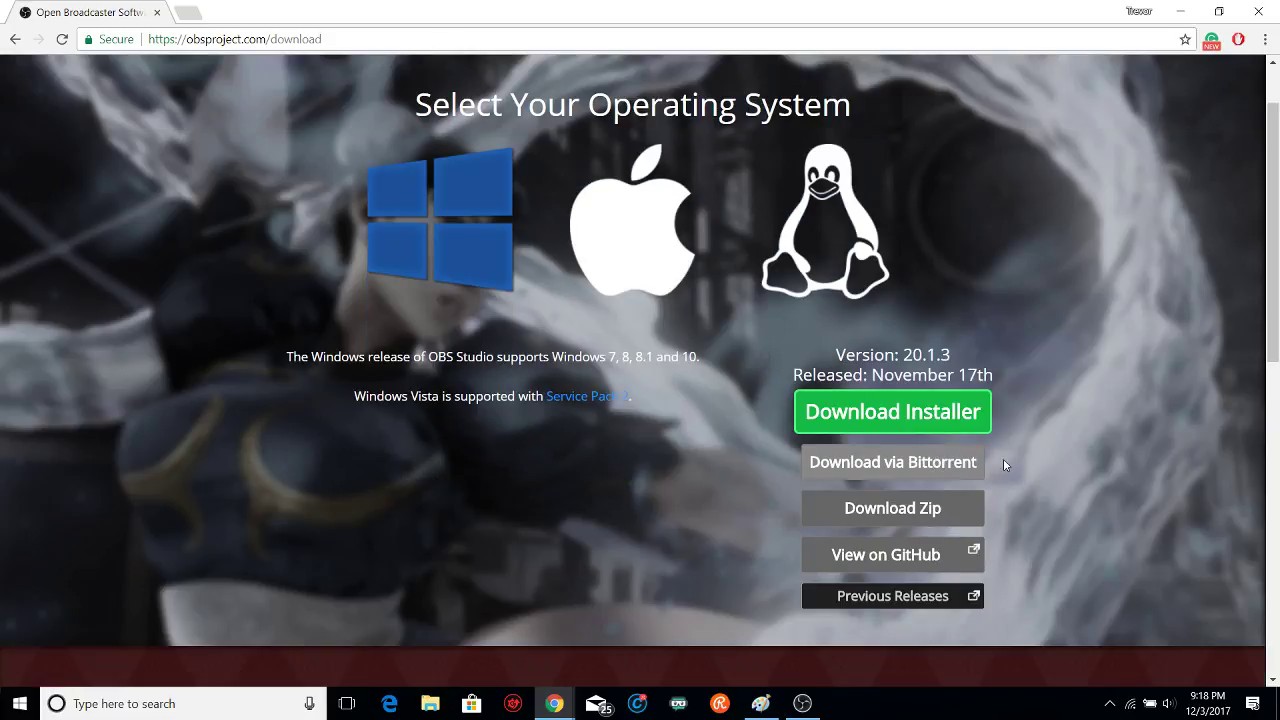
pyautogui.click(896, 408)
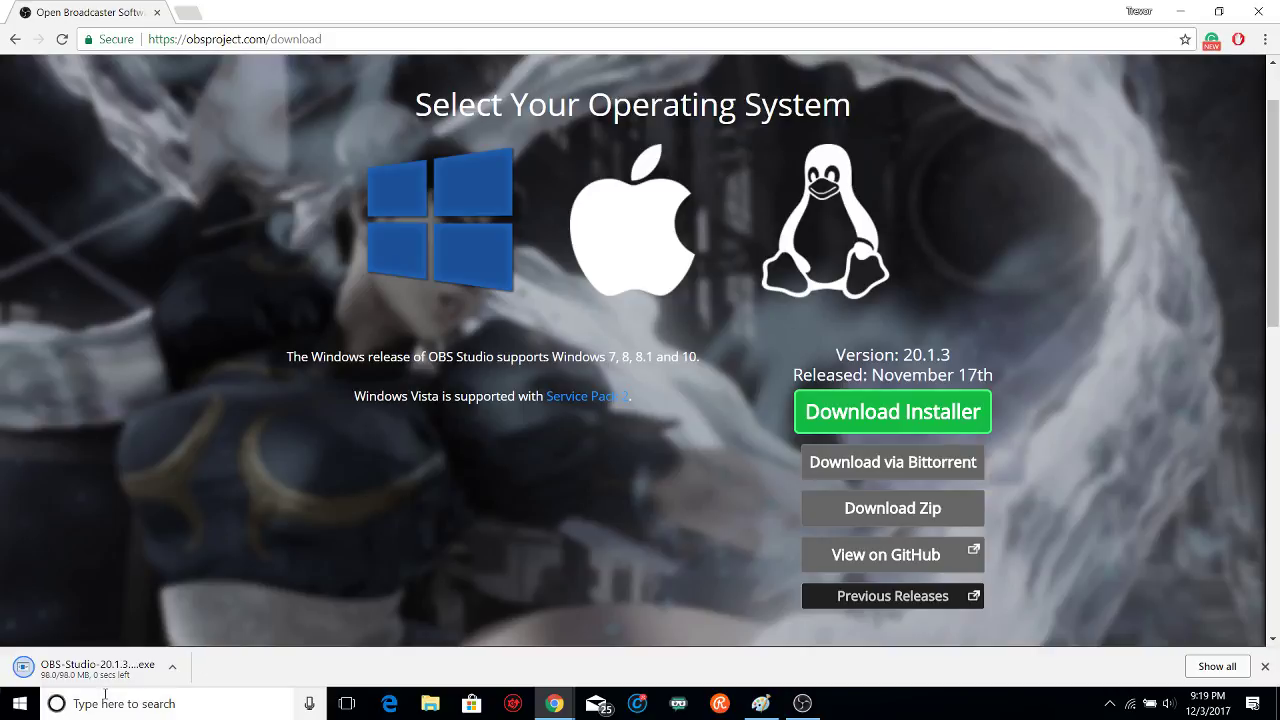
# Run the downloaded OBS Studio 20.1.3 installer and try to proceed past its welcome page
pyautogui.click(95, 668)
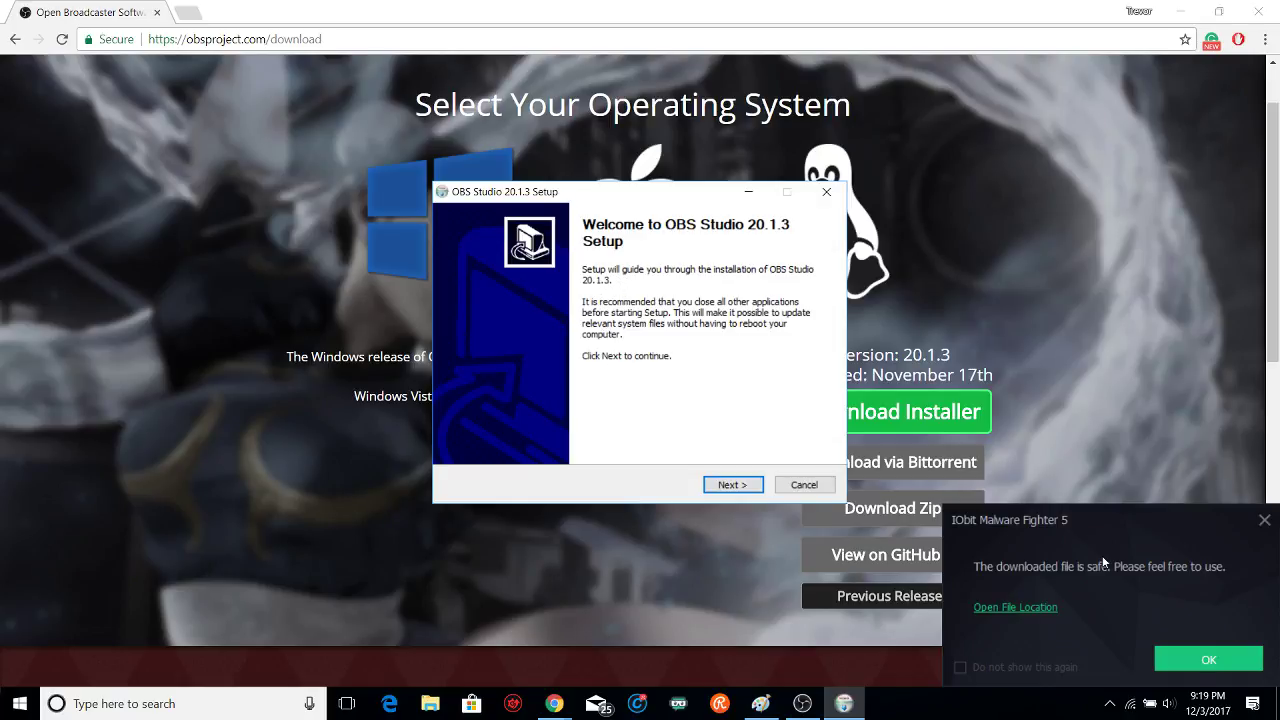
pyautogui.click(1264, 520)
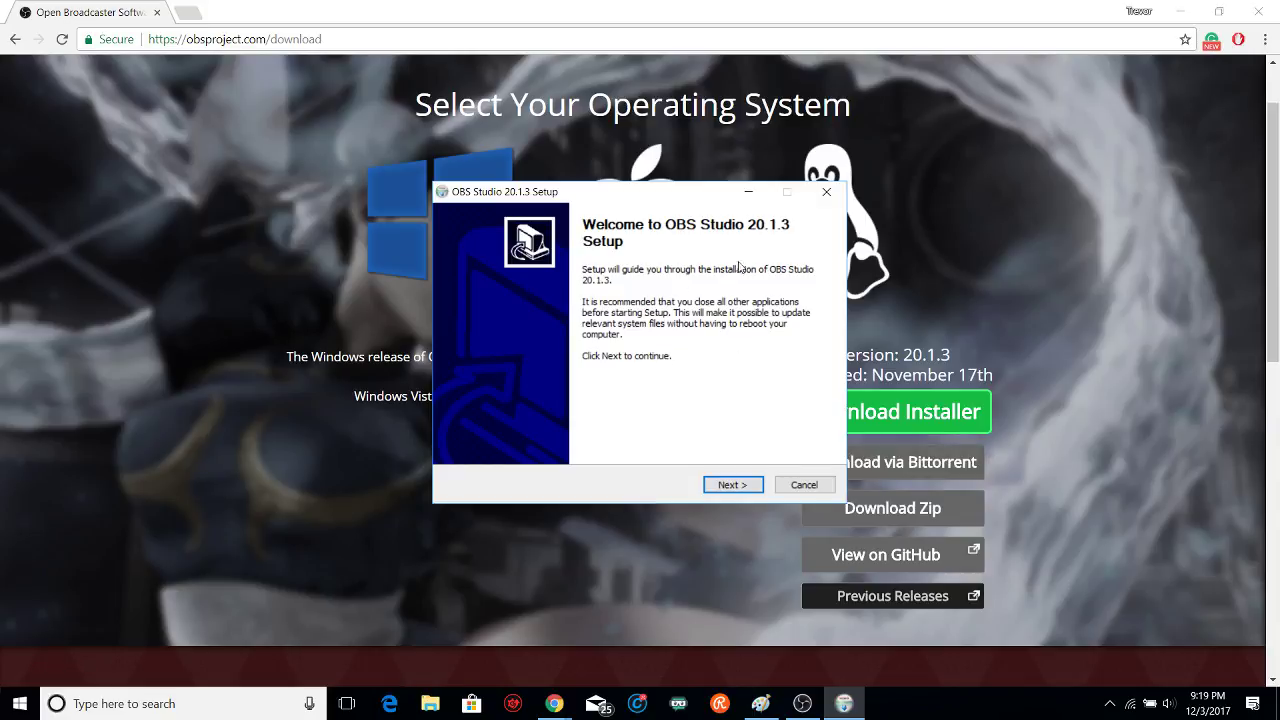
pyautogui.click(717, 485)
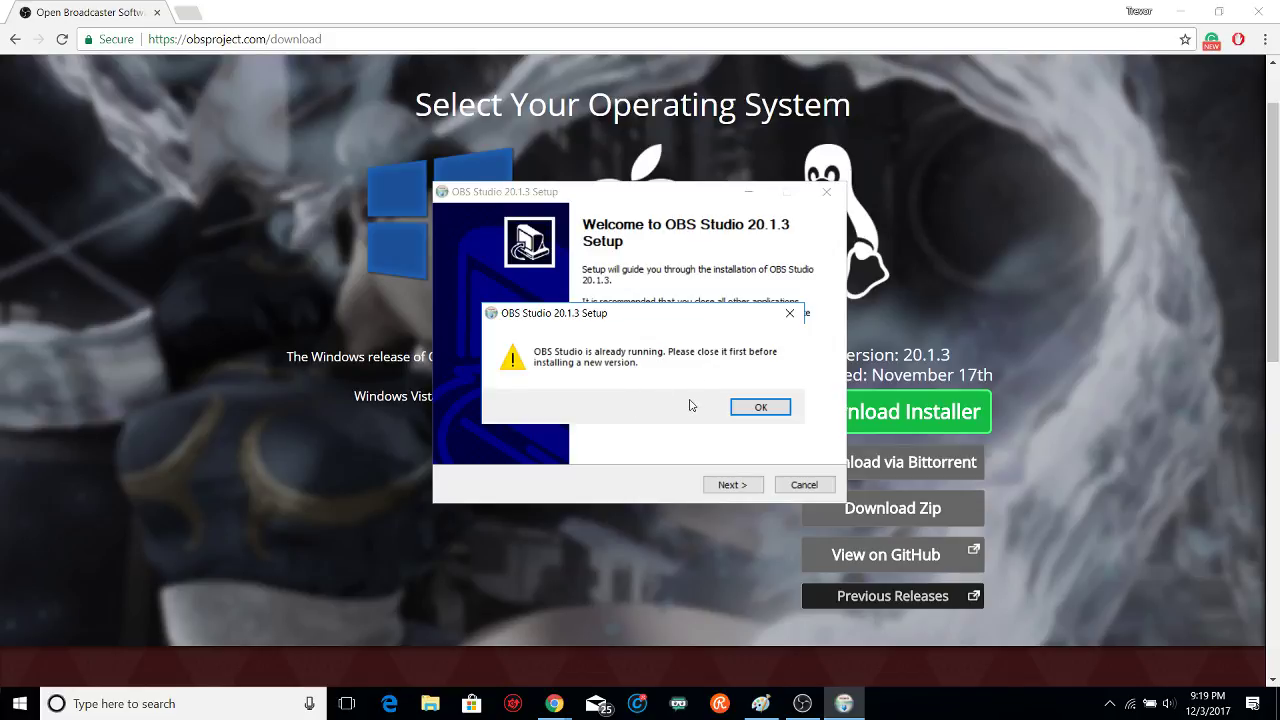
pyautogui.click(762, 408)
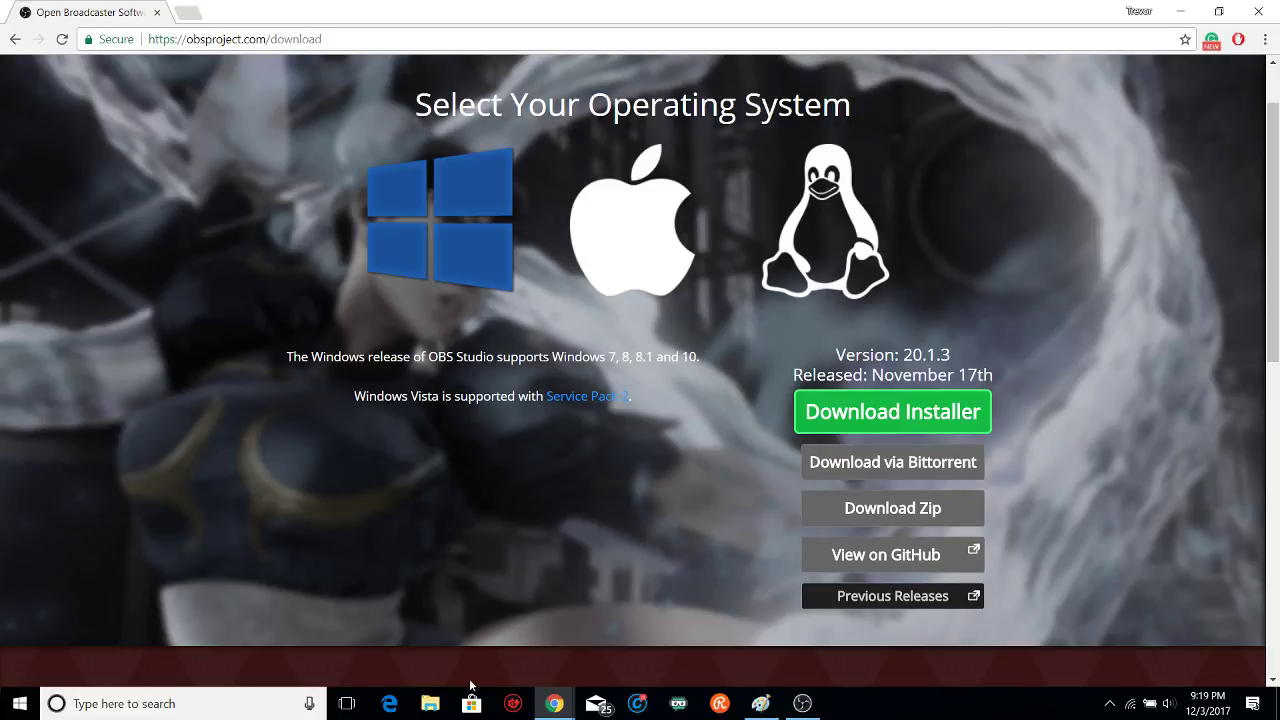
# Open File Explorer and view the contents of This PC
pyautogui.click(437, 705)
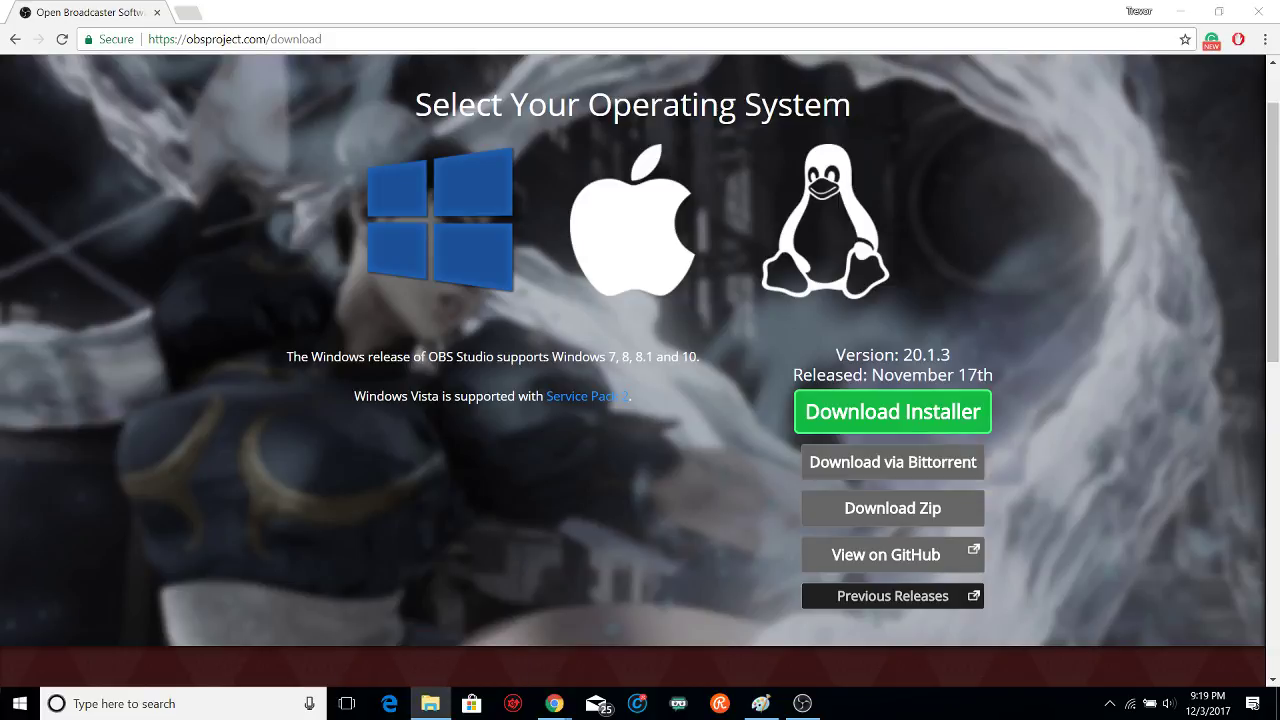
pyautogui.moveTo(1200, 276); pyautogui.dragTo(443, 4)
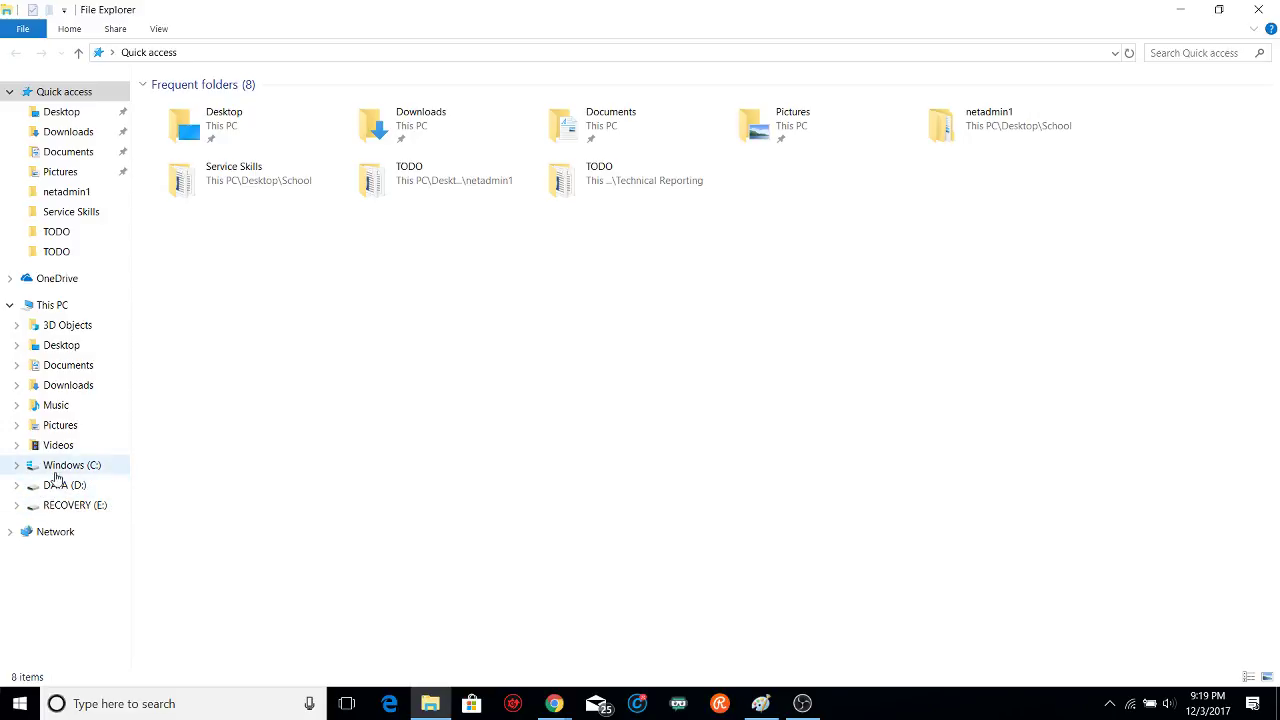
pyautogui.click(55, 307)
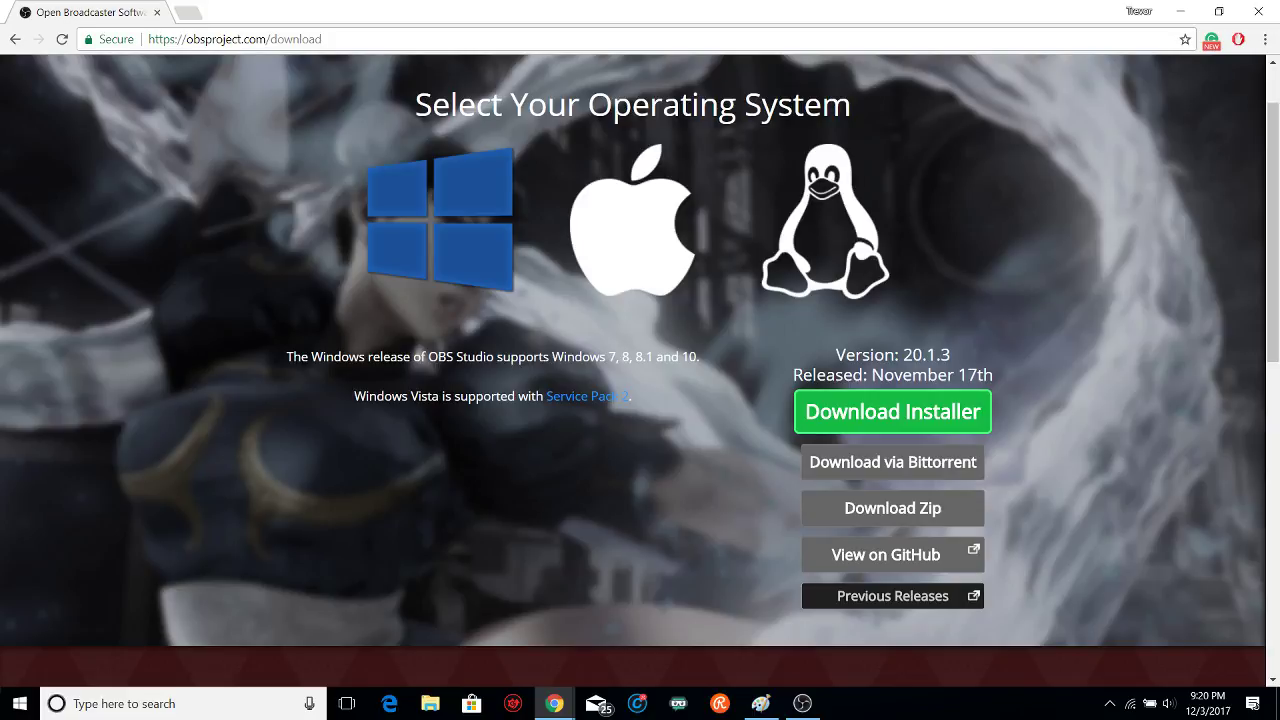
# In OBS Studio, look through the list of scenes and check the options for adding a source
pyautogui.scroll(2, 514, 300)
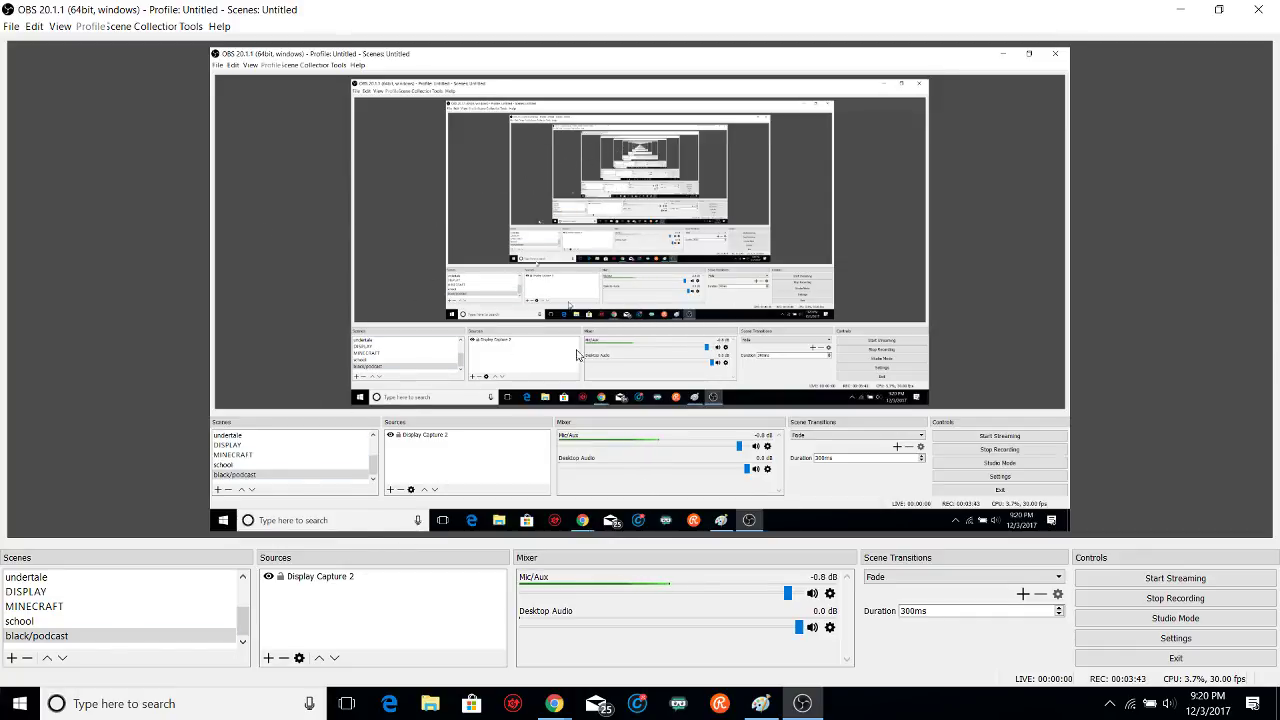
pyautogui.scroll(2, 155, 590)
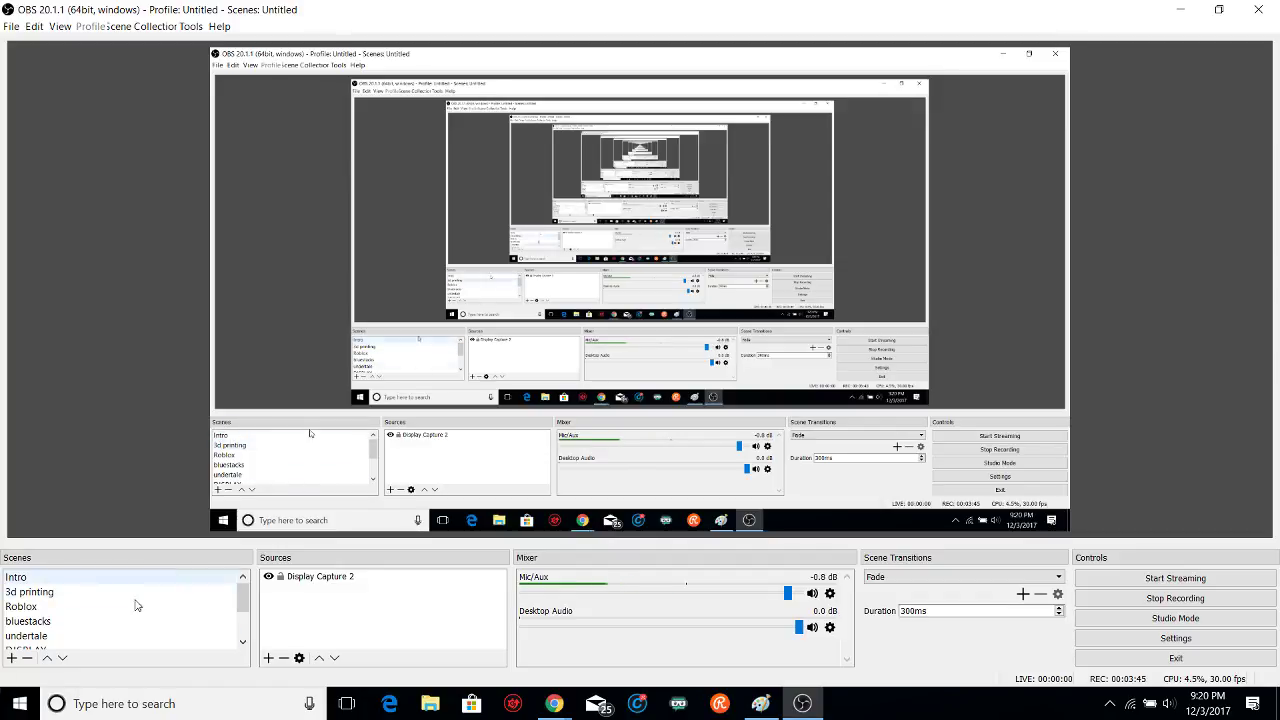
pyautogui.scroll(-2, 150, 610)
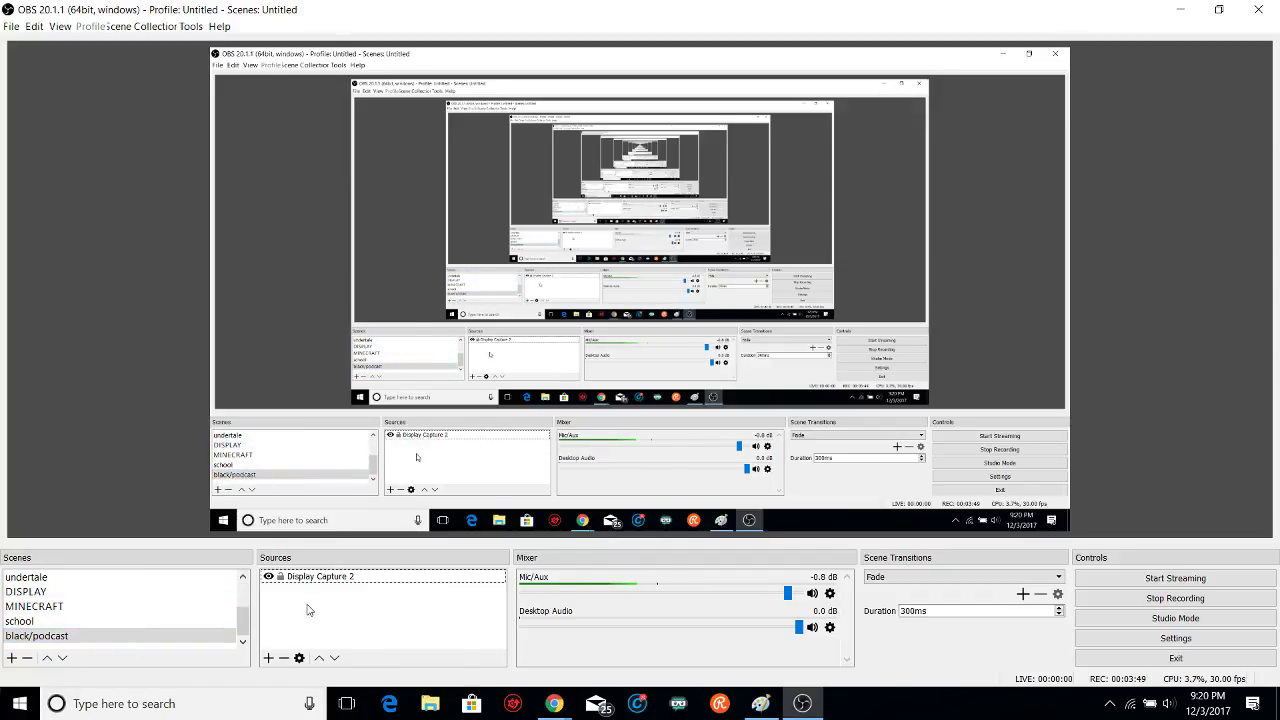
pyautogui.rightClick(307, 605)
pyautogui.moveTo(340, 614)
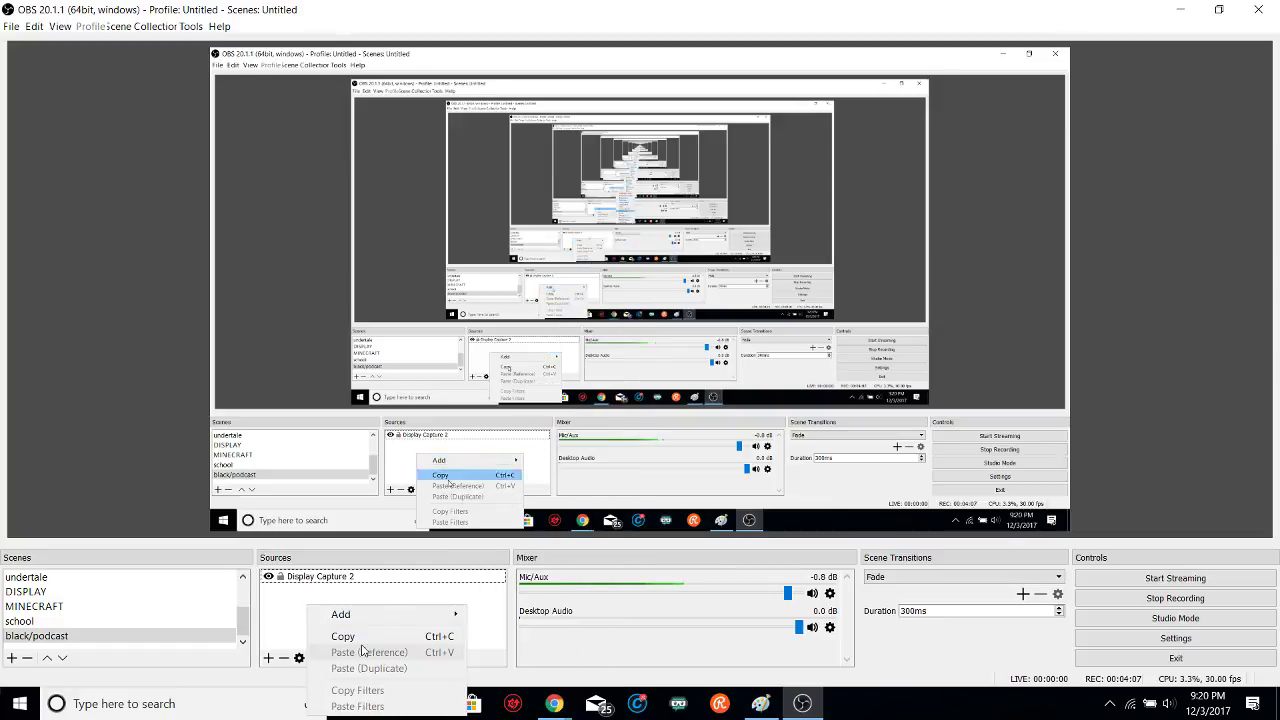
pyautogui.click(296, 617)
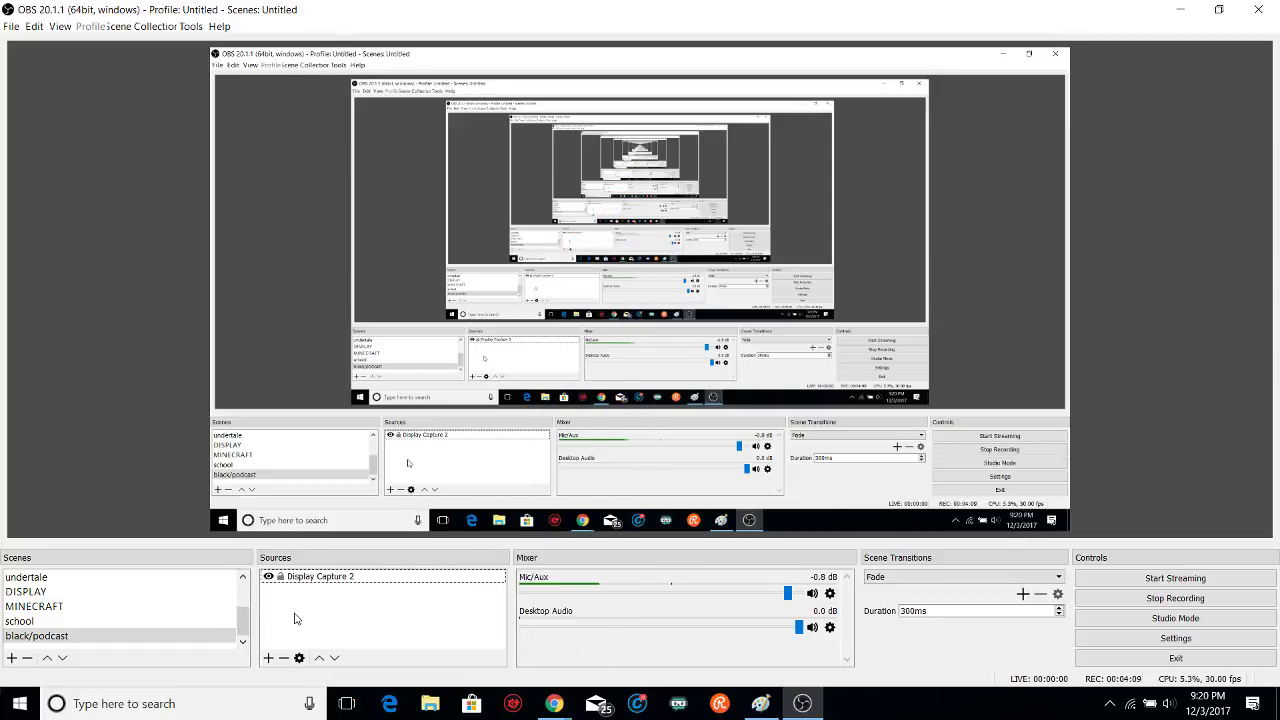
# Inspect the available displays in the Display Capture 2 source's properties, then close the properties
pyautogui.click(346, 583)
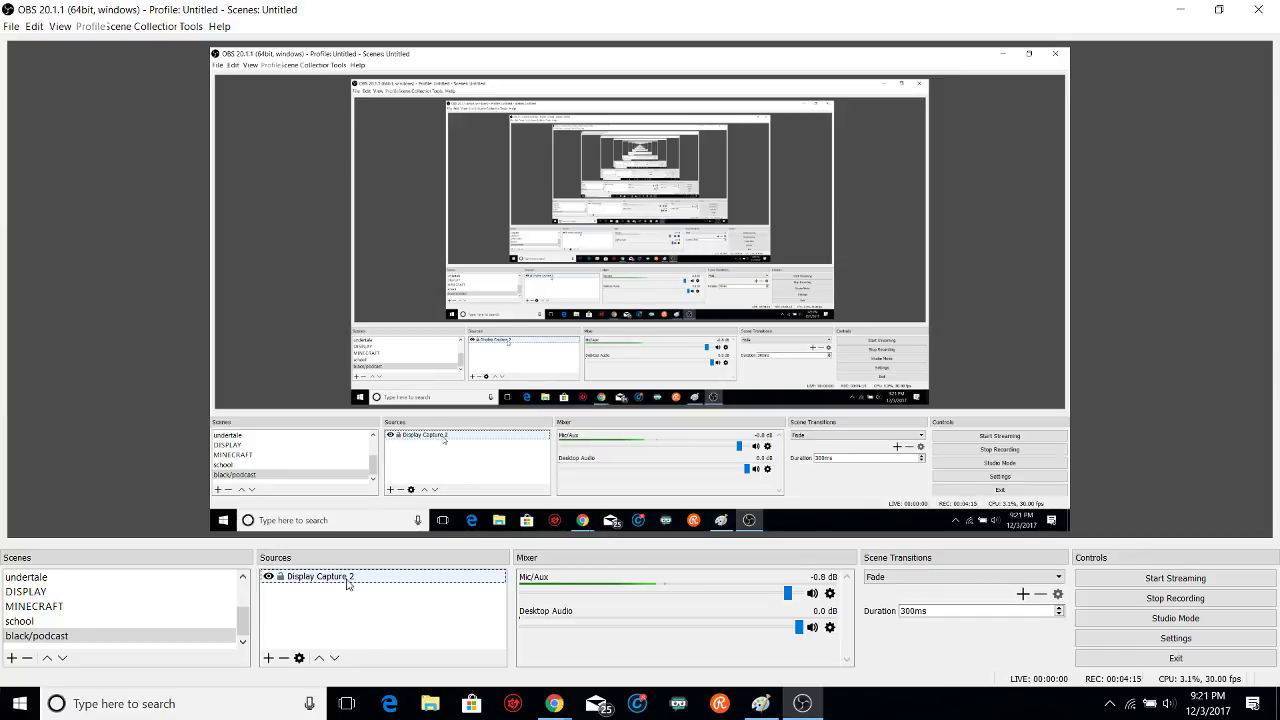
pyautogui.doubleClick(346, 583)
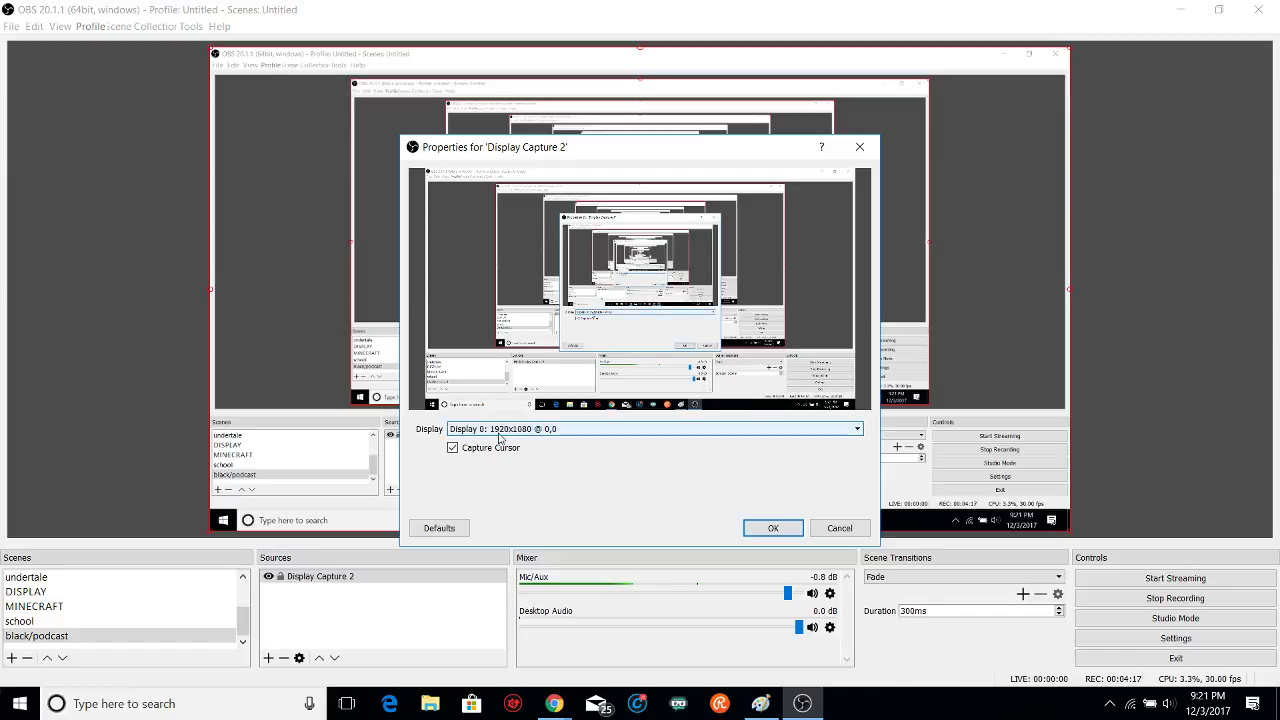
pyautogui.click(545, 429)
pyautogui.click(560, 441)
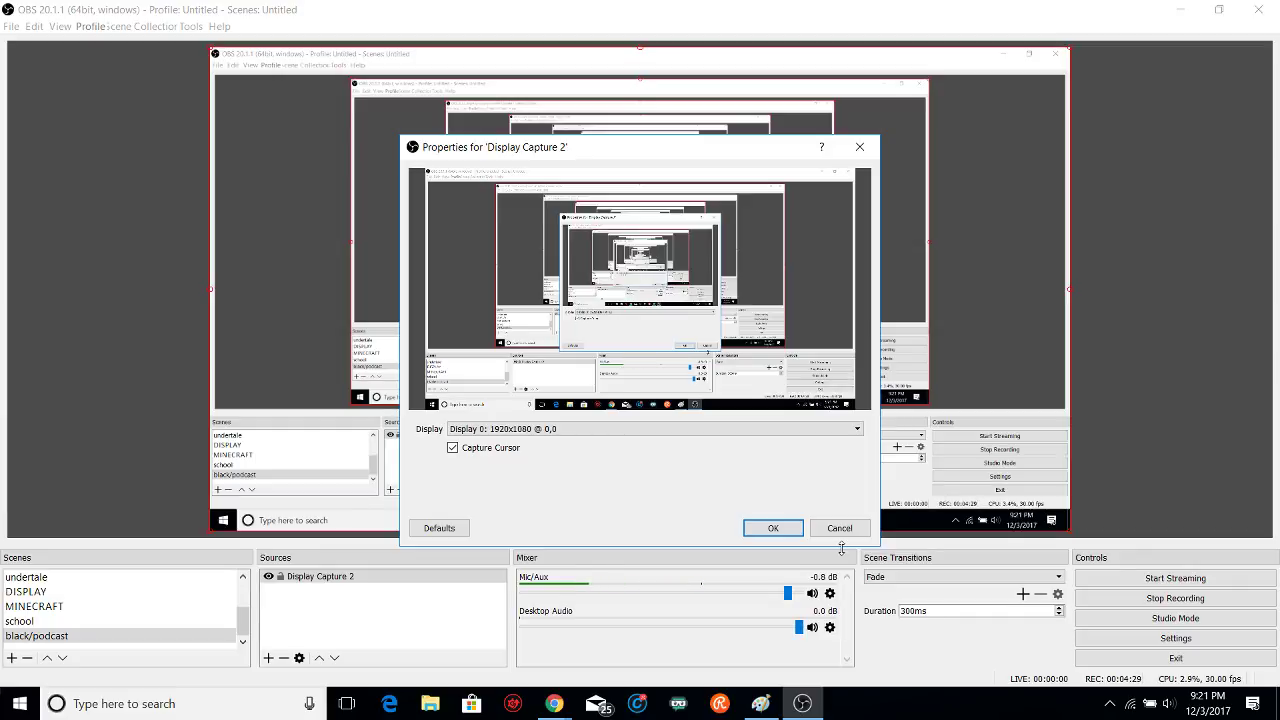
pyautogui.click(600, 430)
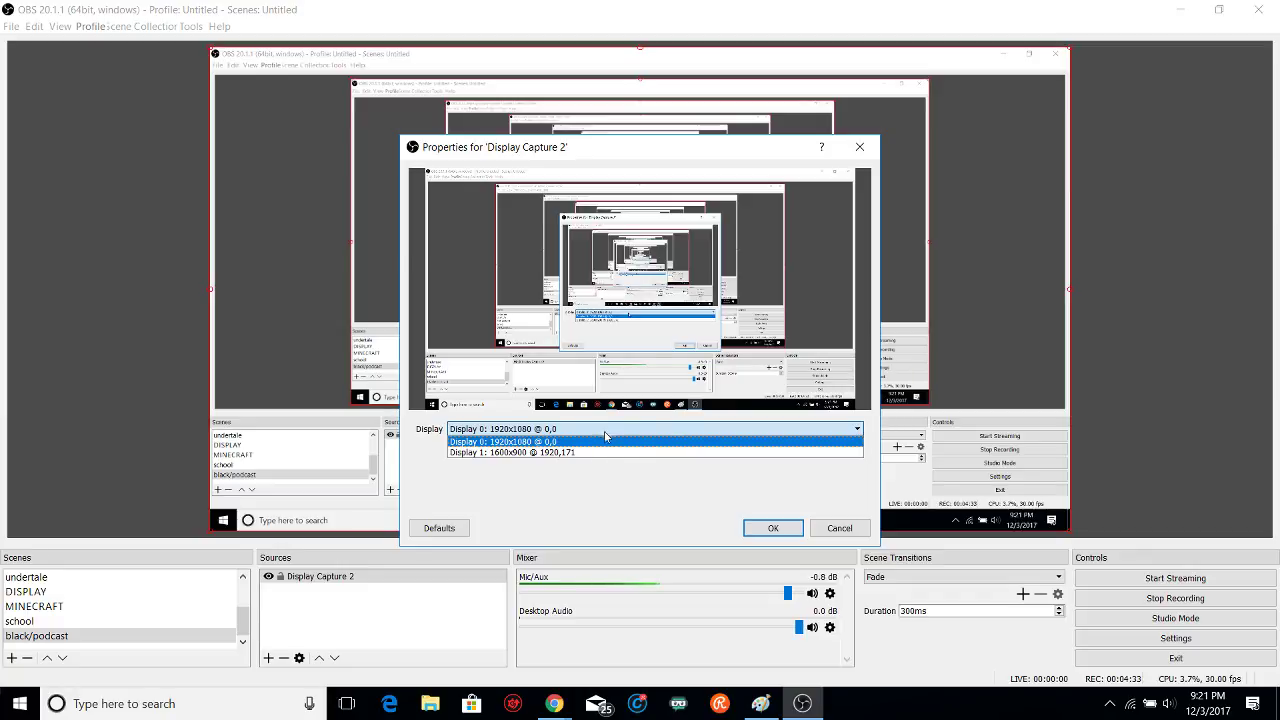
pyautogui.click(604, 441)
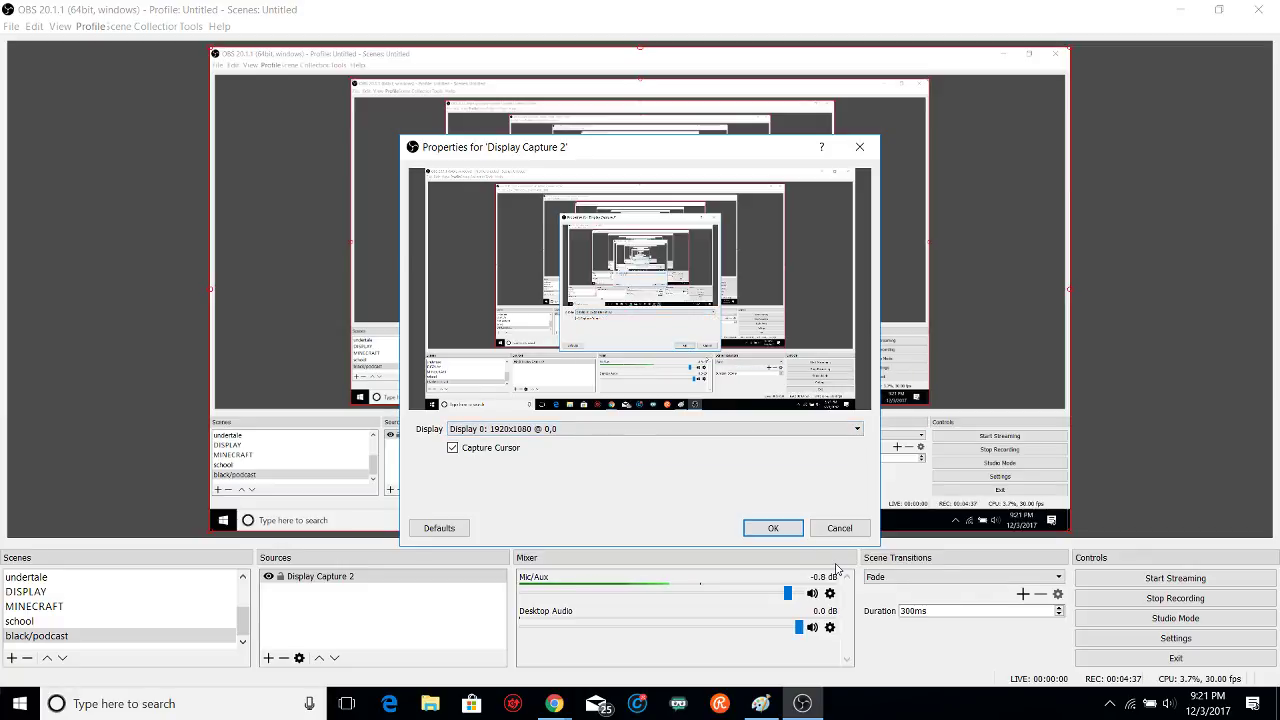
pyautogui.click(839, 528)
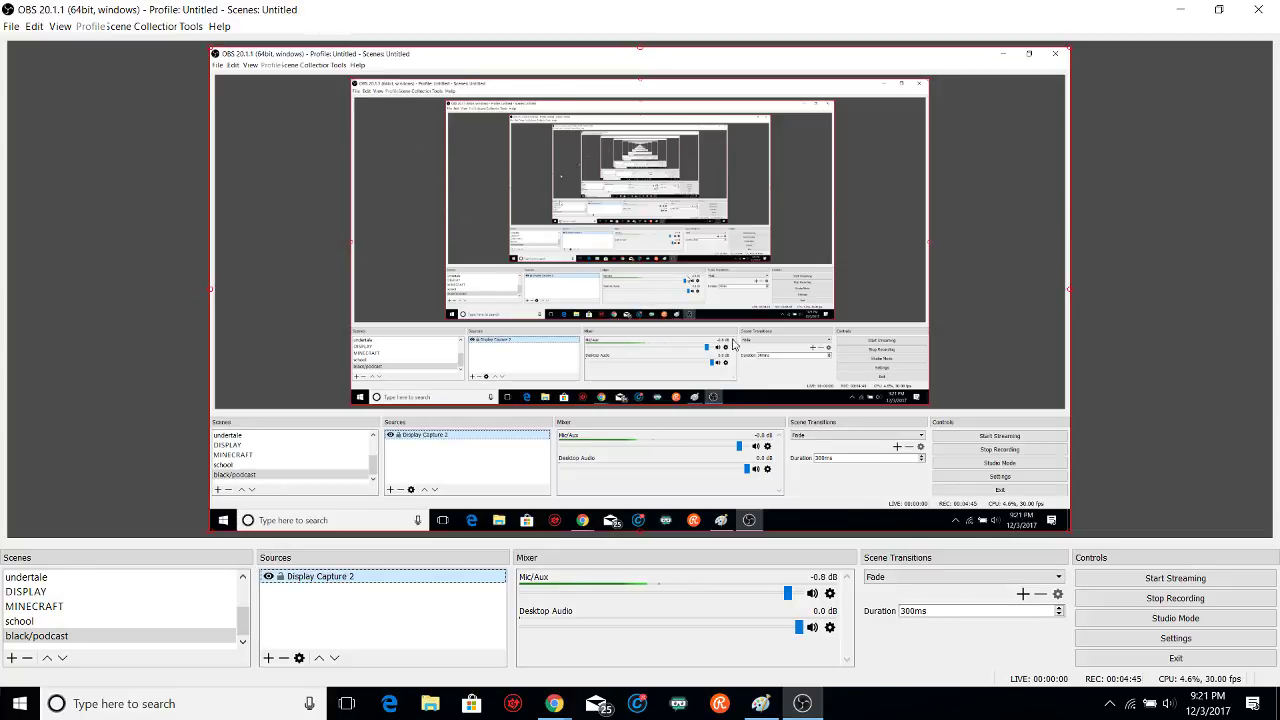
pyautogui.click(1176, 638)
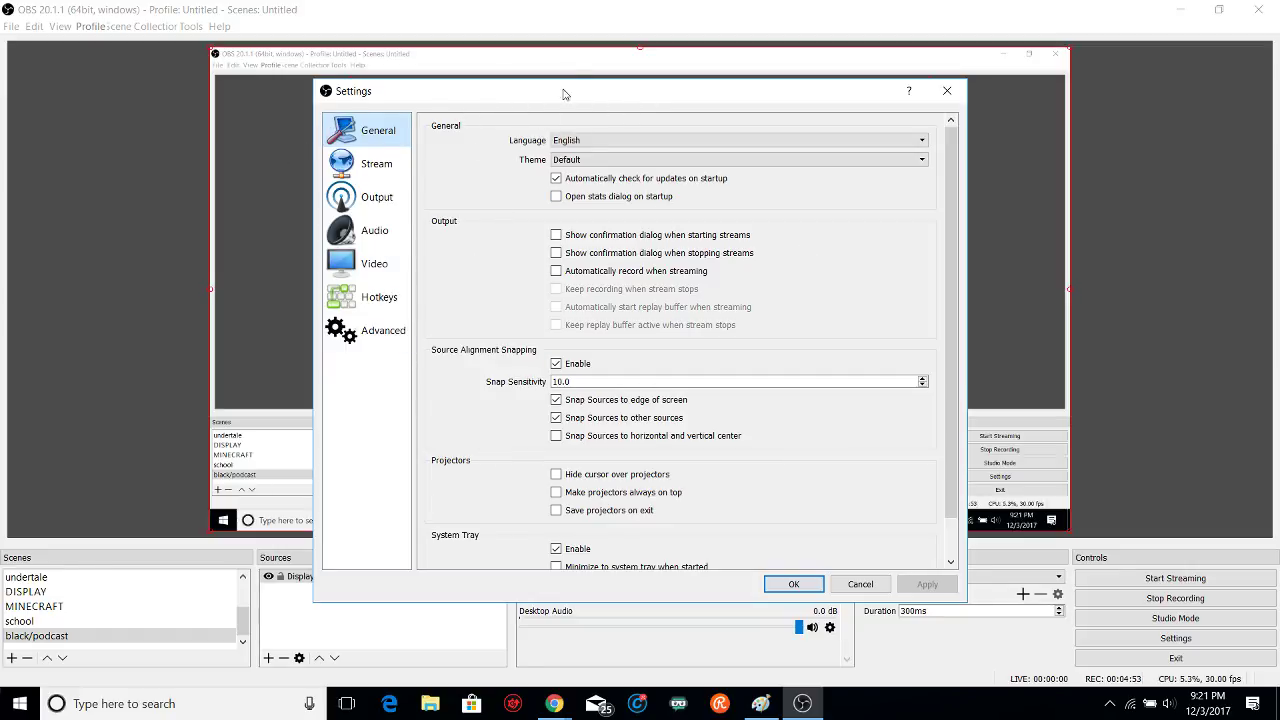
pyautogui.moveTo(620, 94); pyautogui.dragTo(403, 517)
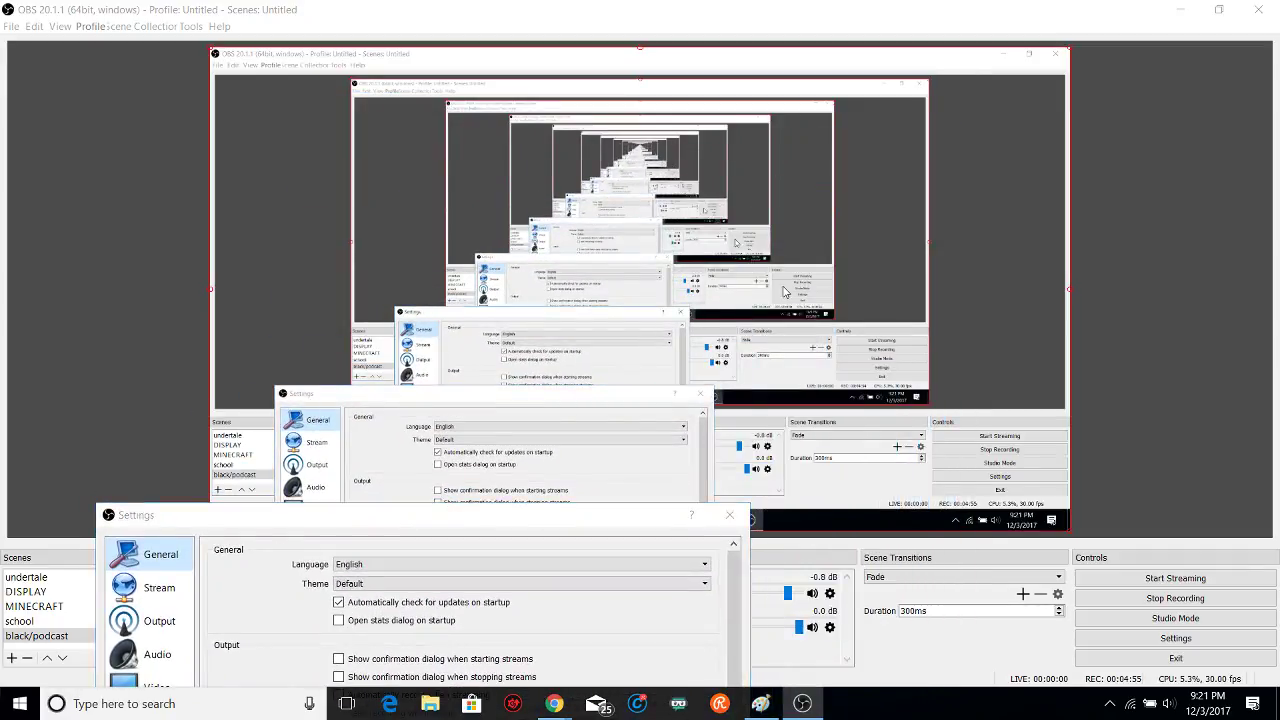
pyautogui.click(729, 514)
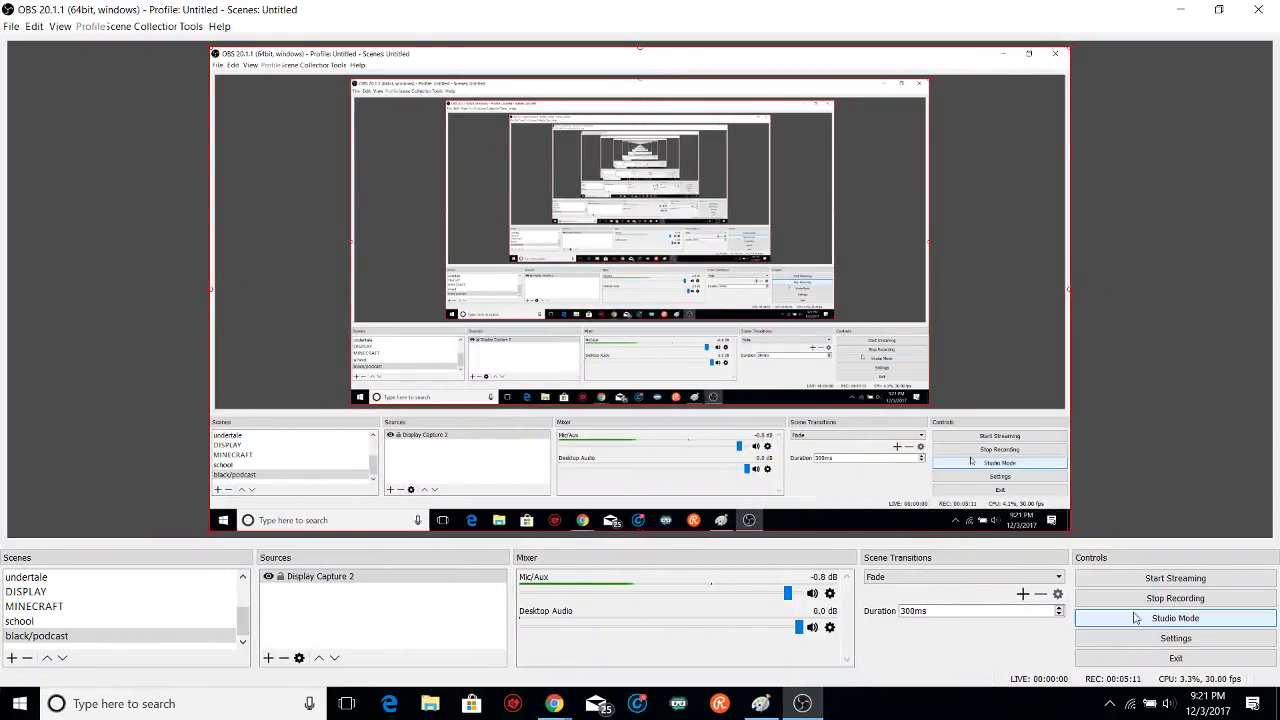
# Review the Stream settings and the Output settings for both streaming and recording
pyautogui.click(1163, 644)
pyautogui.click(376, 166)
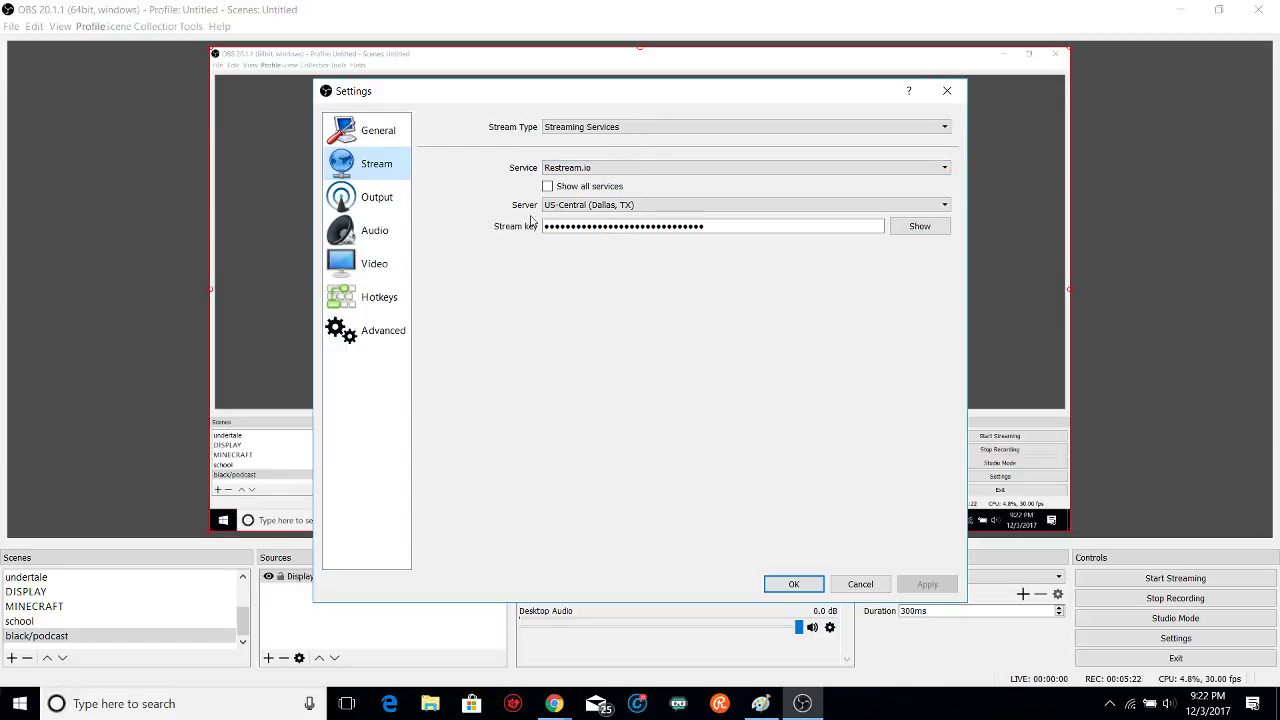
pyautogui.click(400, 207)
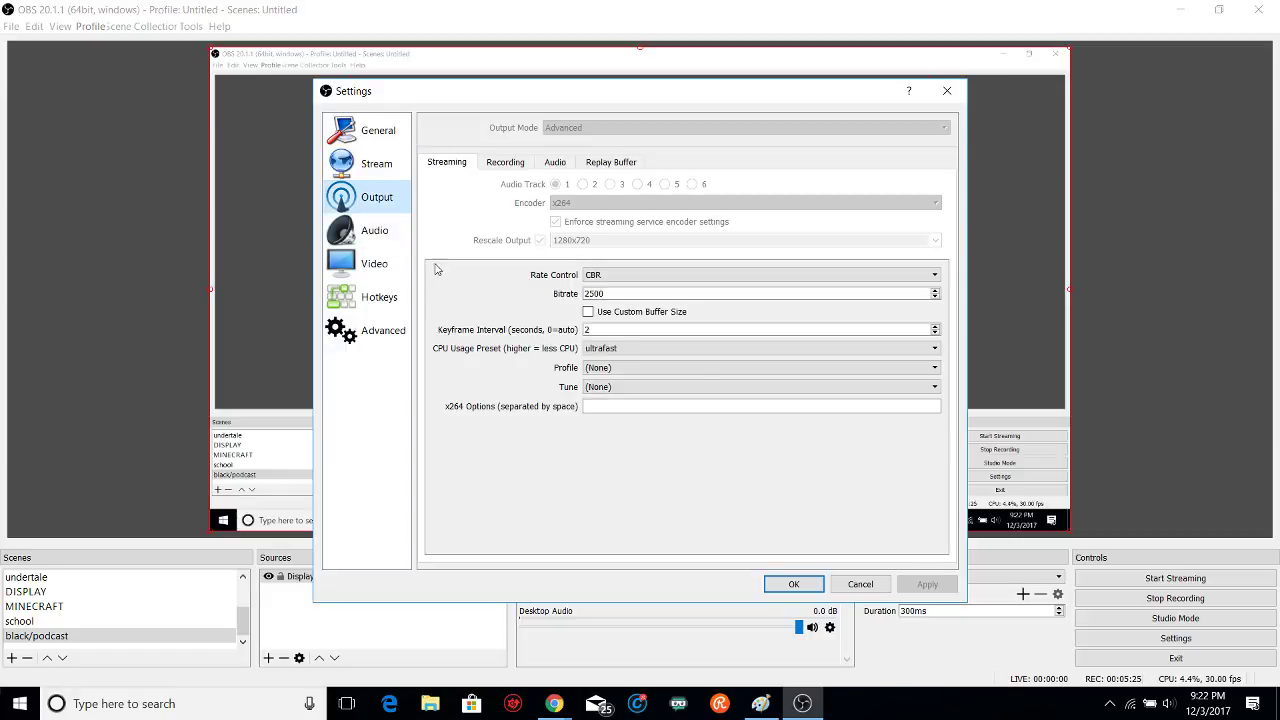
pyautogui.click(512, 166)
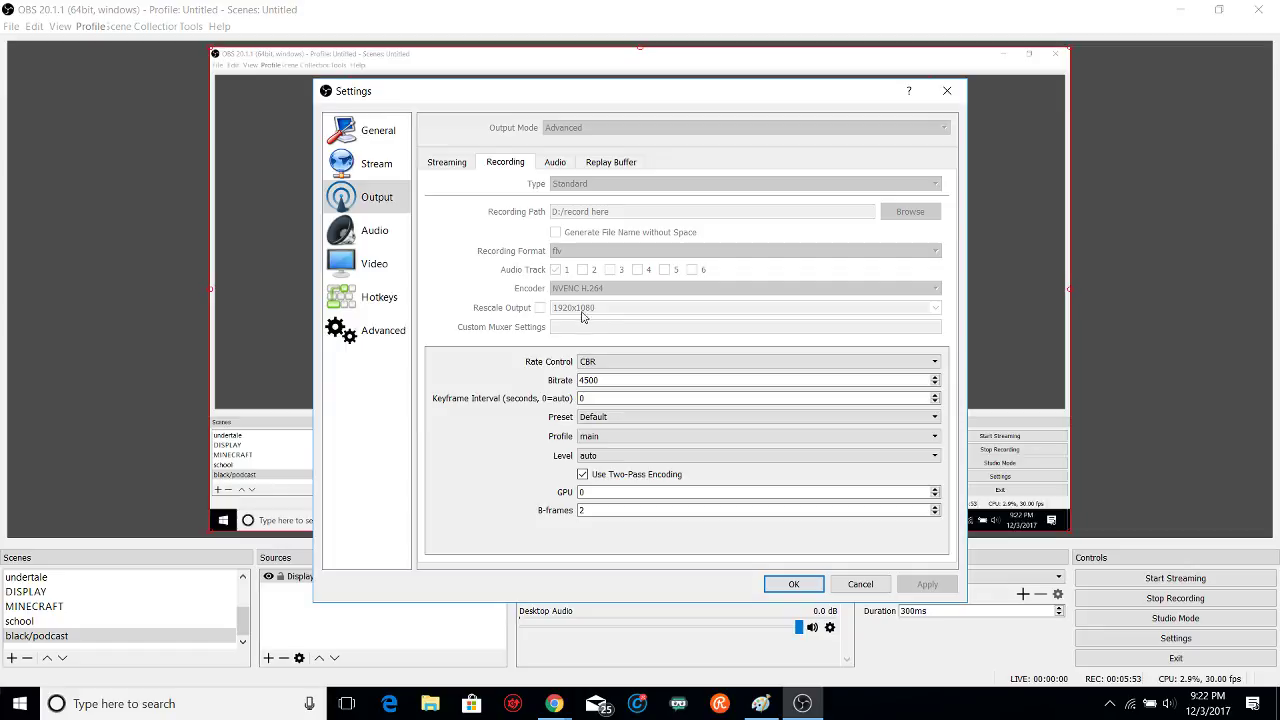
pyautogui.click(448, 164)
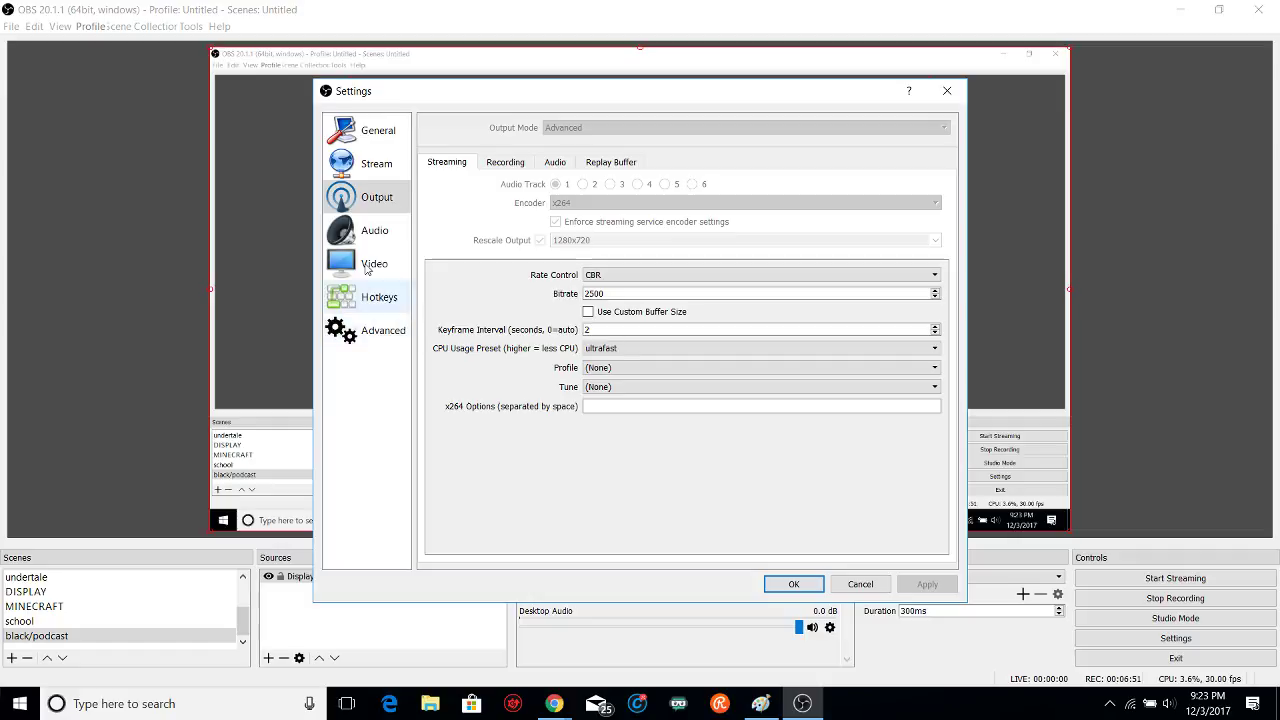
# Review the Audio settings, including the desktop audio device choices and push-to-mute and push-to-talk options, and view the Video settings
pyautogui.click(368, 232)
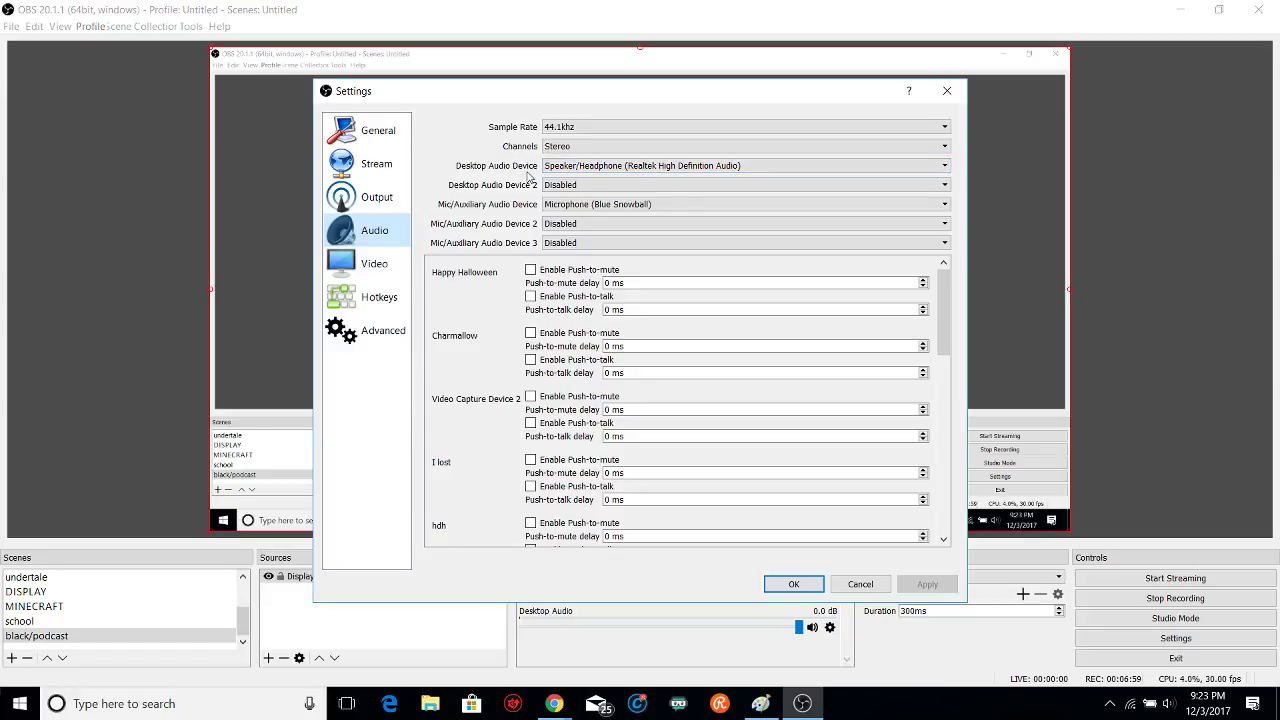
pyautogui.click(731, 167)
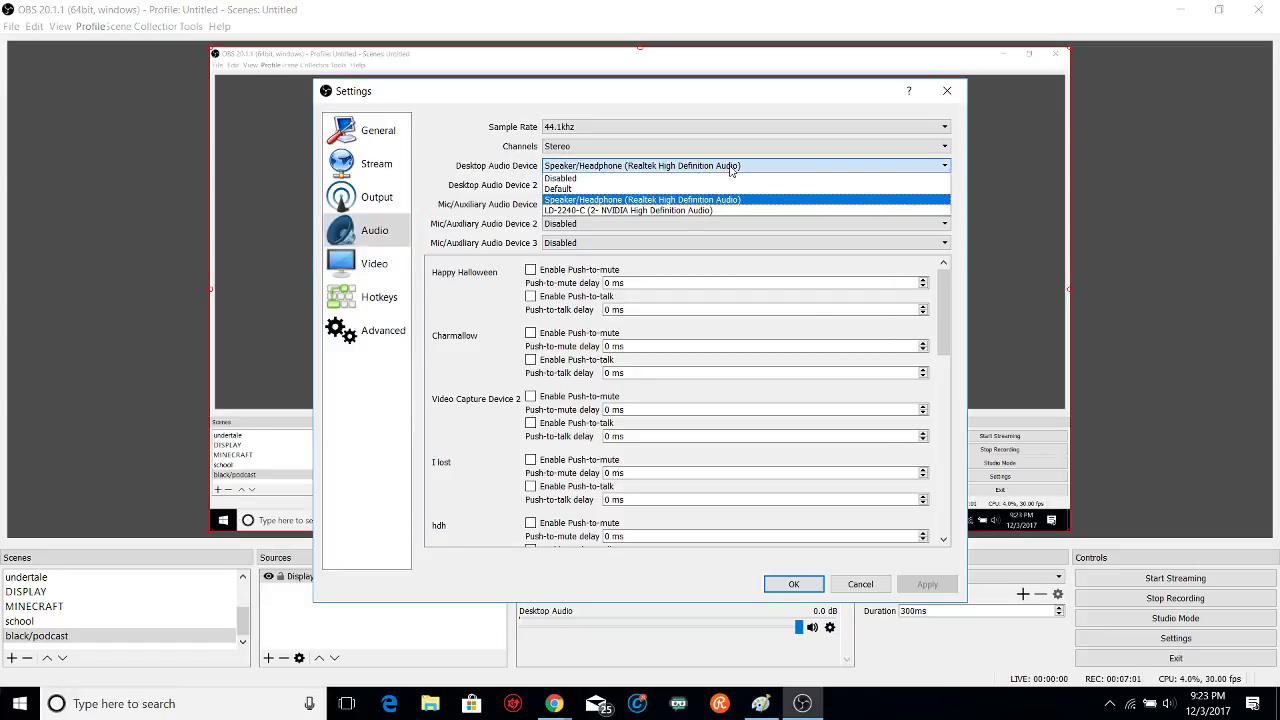
pyautogui.click(613, 200)
pyautogui.scroll(-2, 510, 321)
pyautogui.scroll(2, 510, 321)
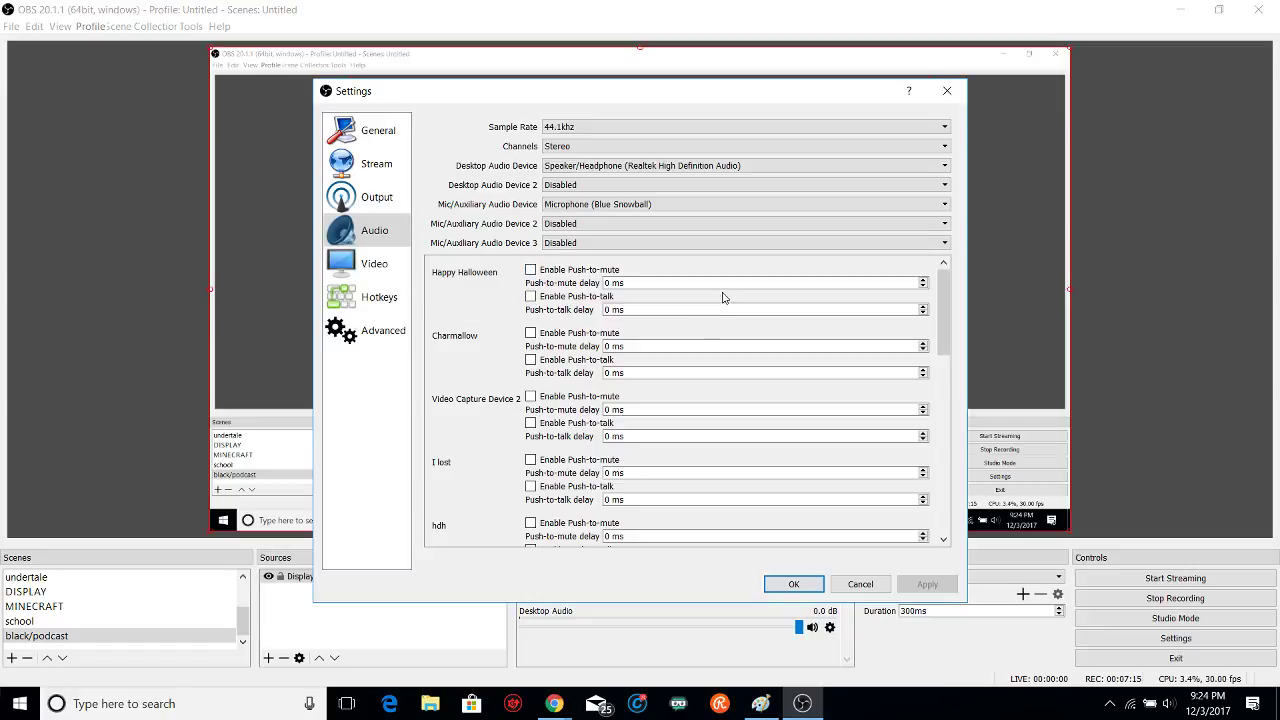
pyautogui.scroll(-5, 500, 417)
pyautogui.scroll(-1, 479, 427)
pyautogui.scroll(6, 470, 450)
pyautogui.click(372, 263)
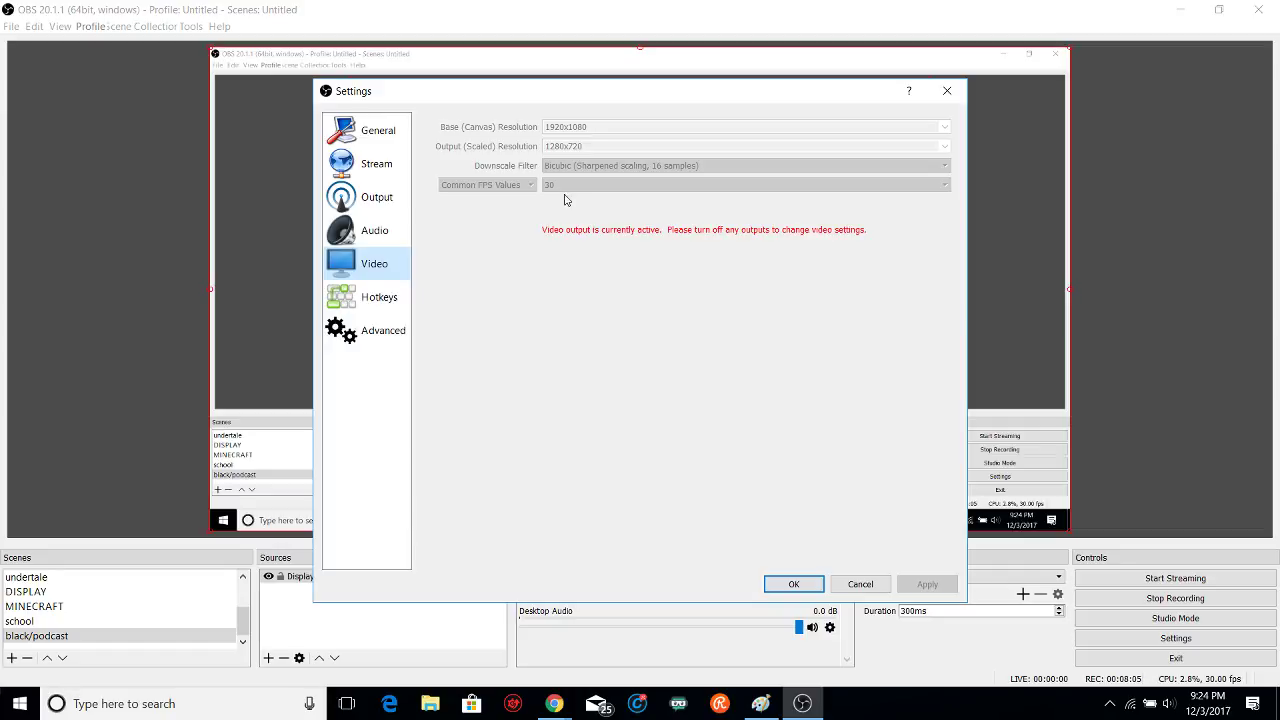
# In the Hotkeys settings, try assigning Enter and F to Transition, clearing each assignment
pyautogui.click(376, 297)
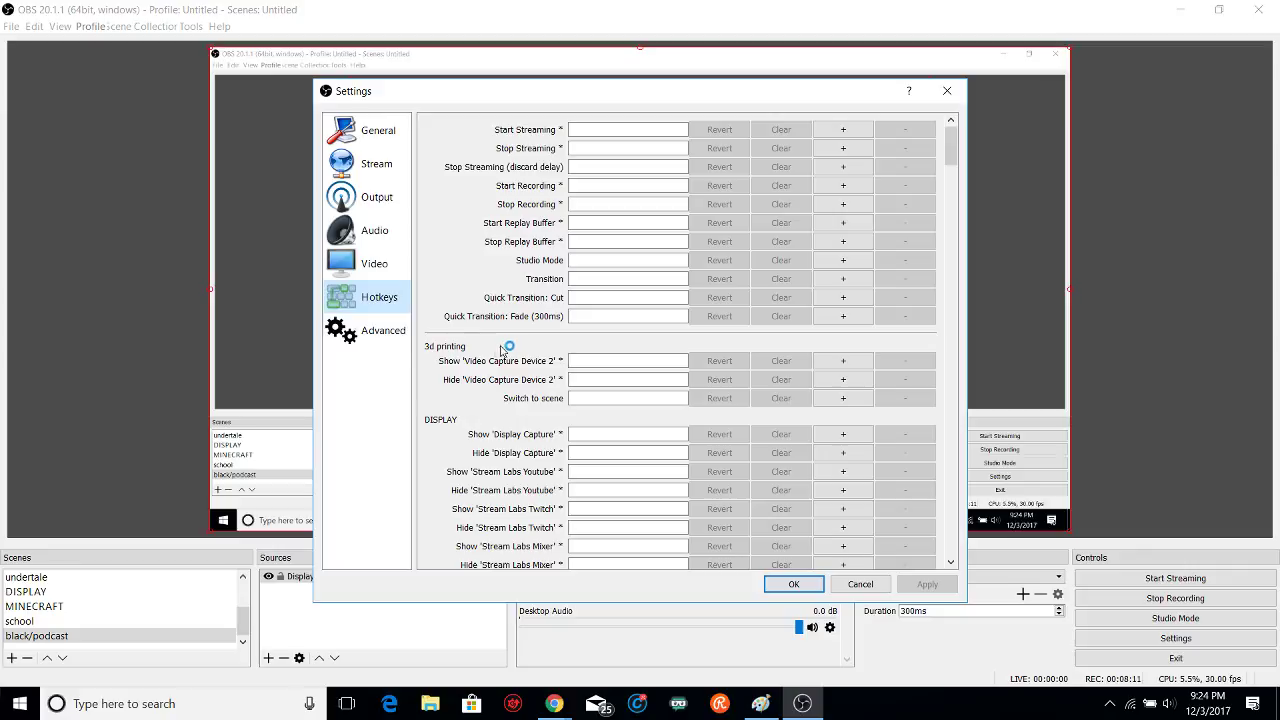
pyautogui.click(590, 167)
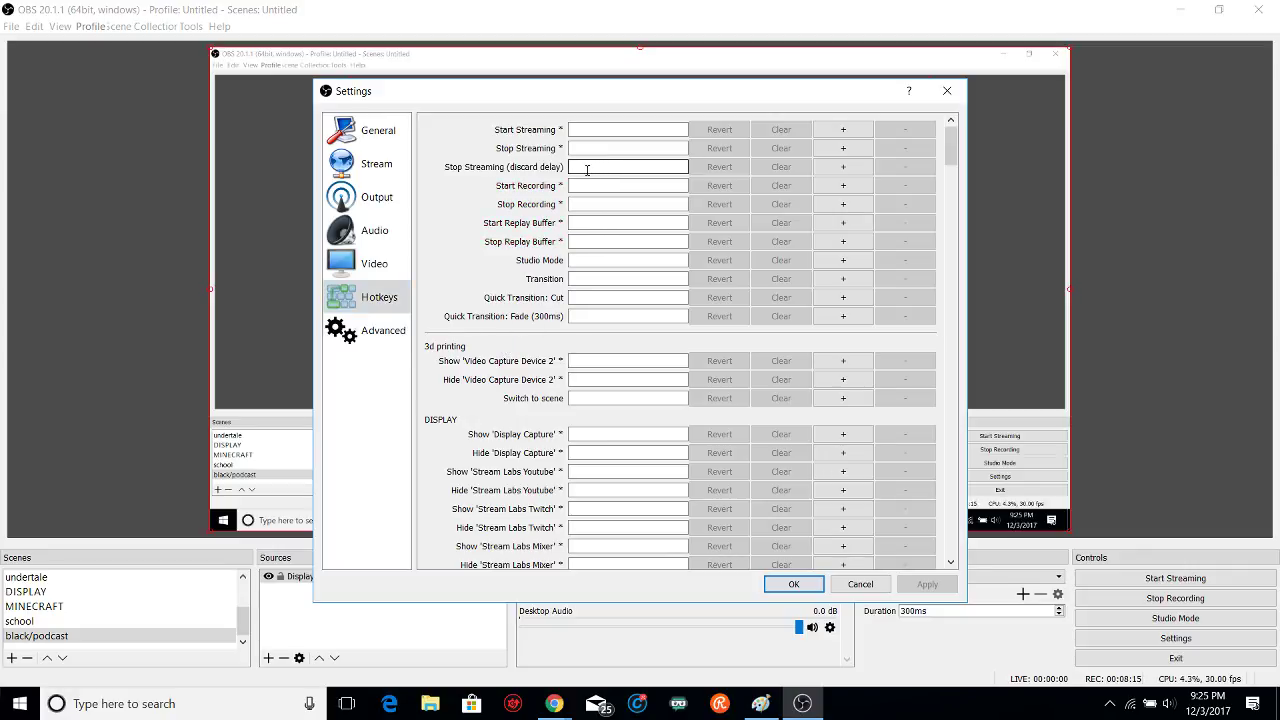
pyautogui.click(590, 278)
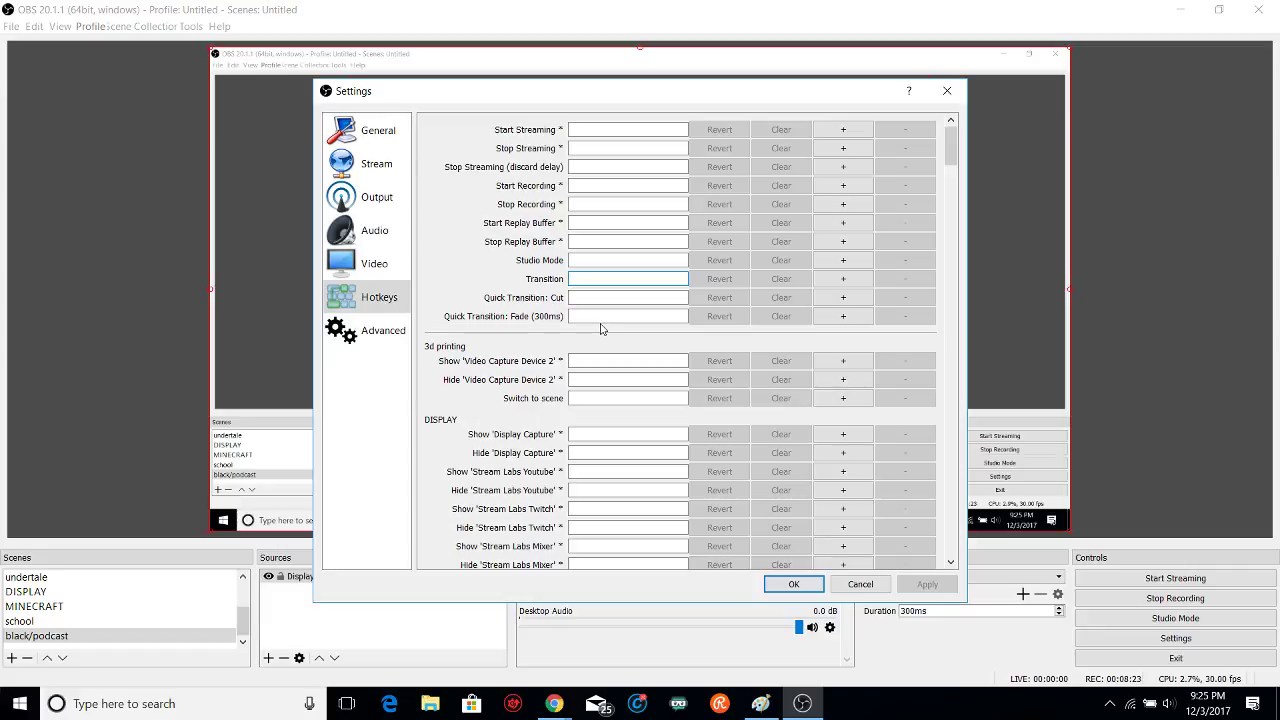
pyautogui.press('Return')
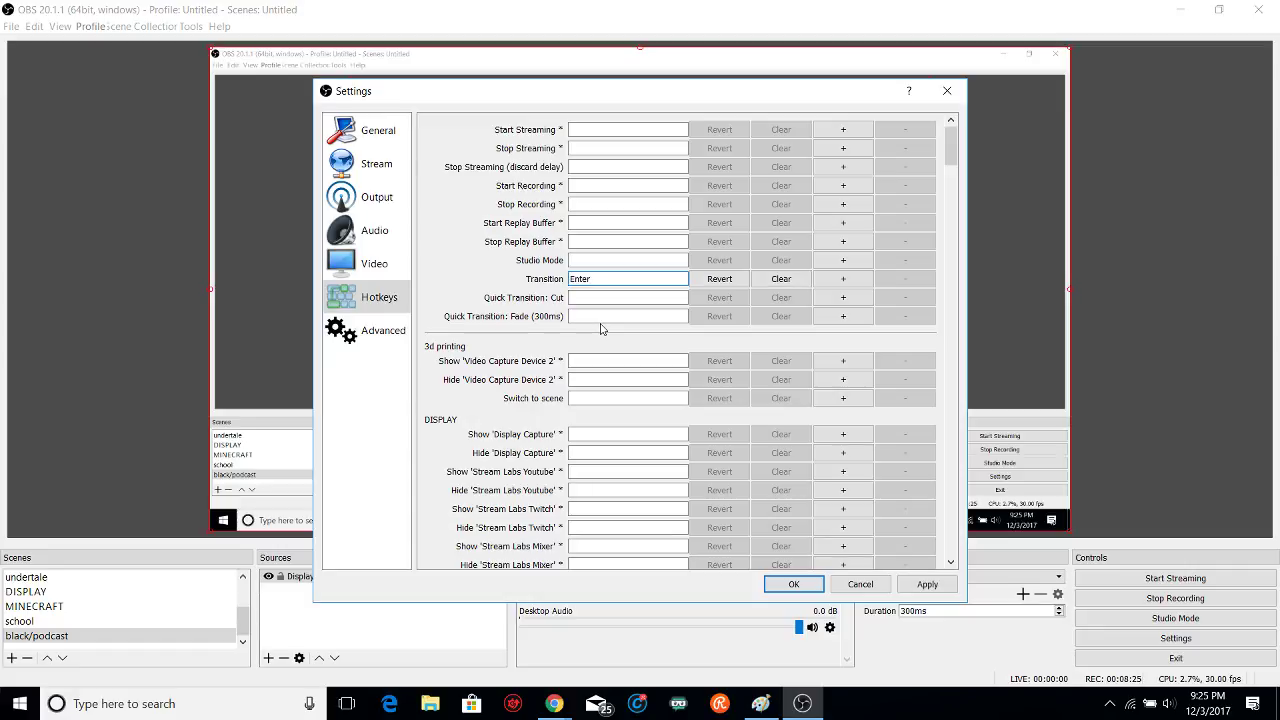
pyautogui.click(744, 280)
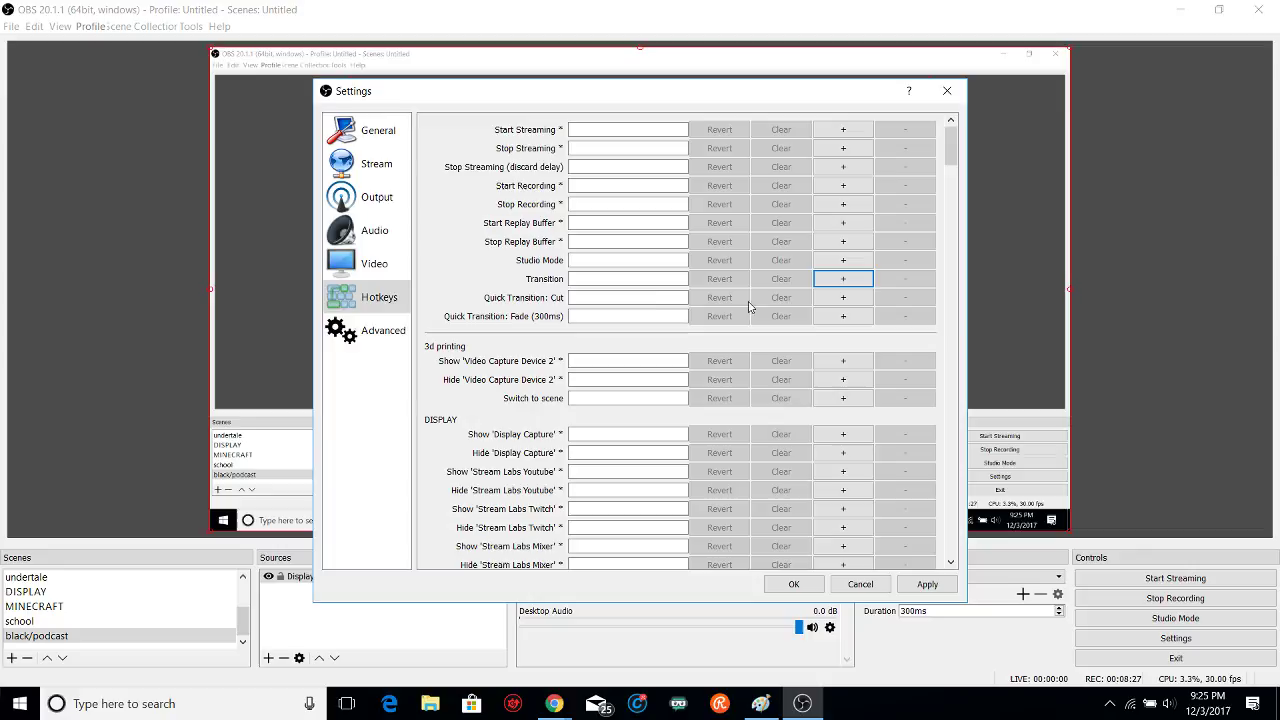
pyautogui.hotkey('shift', 'Tab')
pyautogui.press('b')
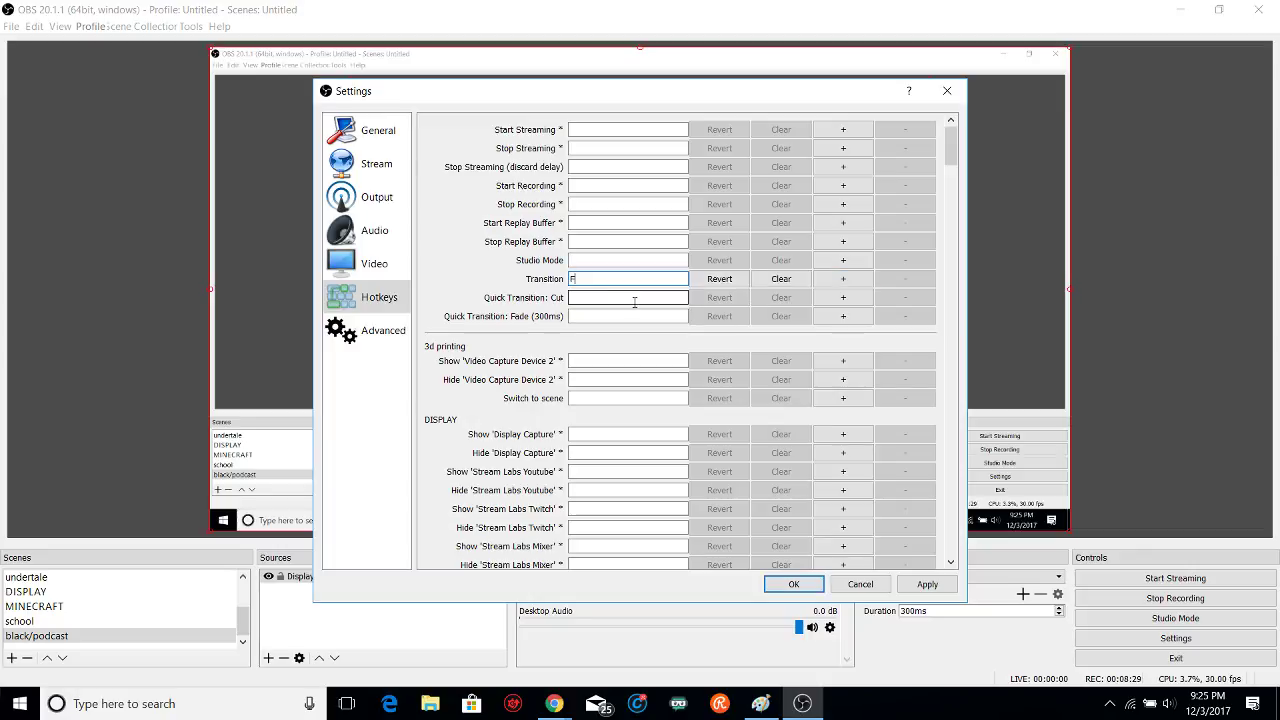
pyautogui.click(781, 279)
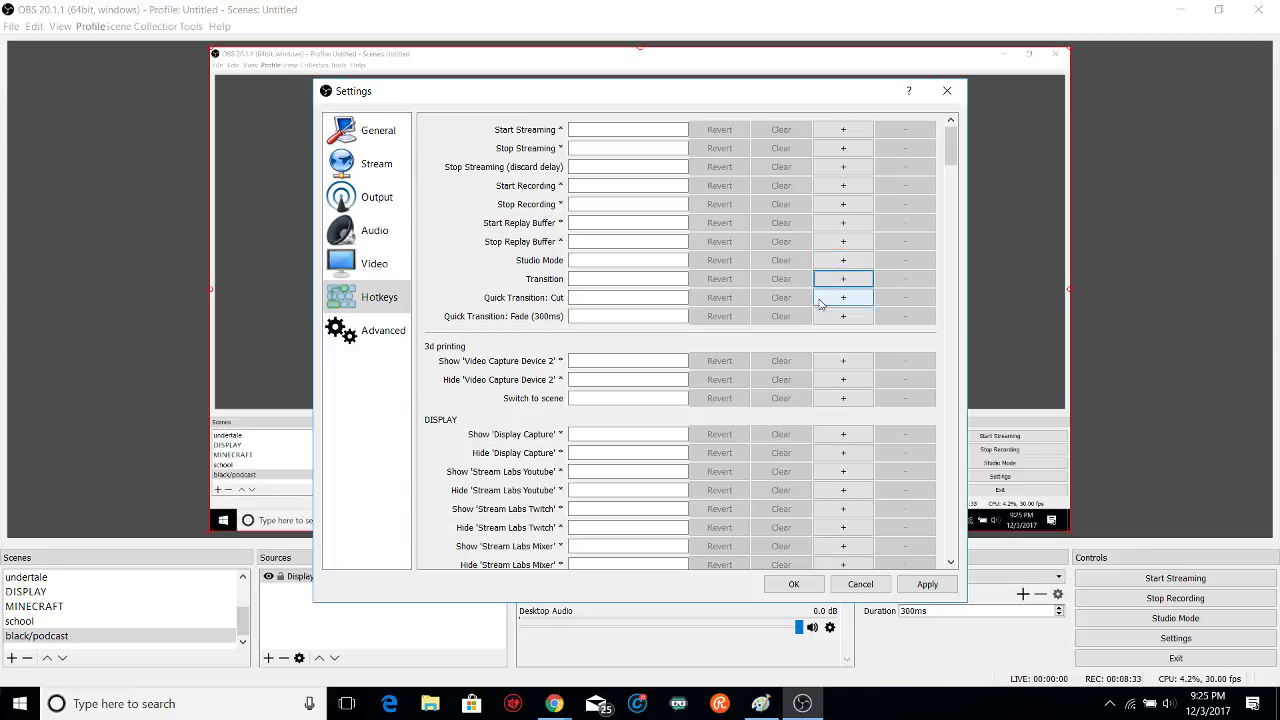
# Look through the per-scene hotkeys for showing and hiding sources, and return to the start of the list
pyautogui.scroll(-1, 724, 350)
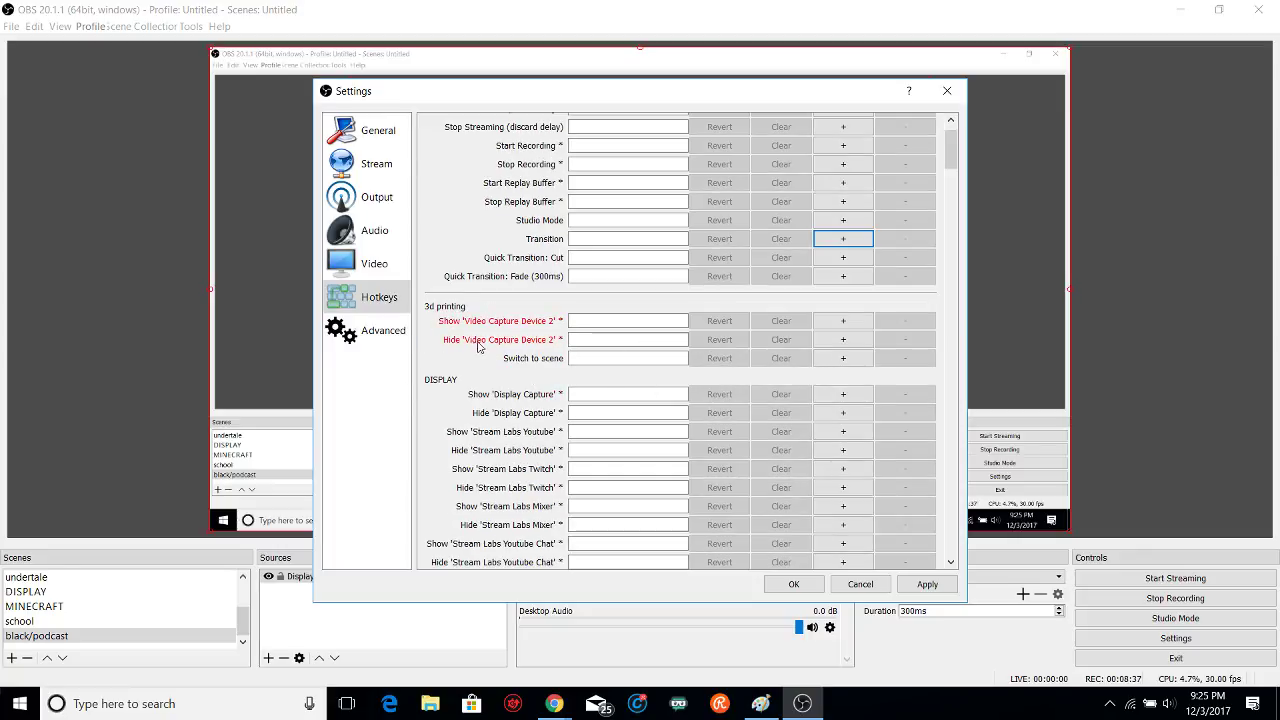
pyautogui.scroll(-3, 491, 427)
pyautogui.scroll(-4, 491, 427)
pyautogui.scroll(4, 491, 427)
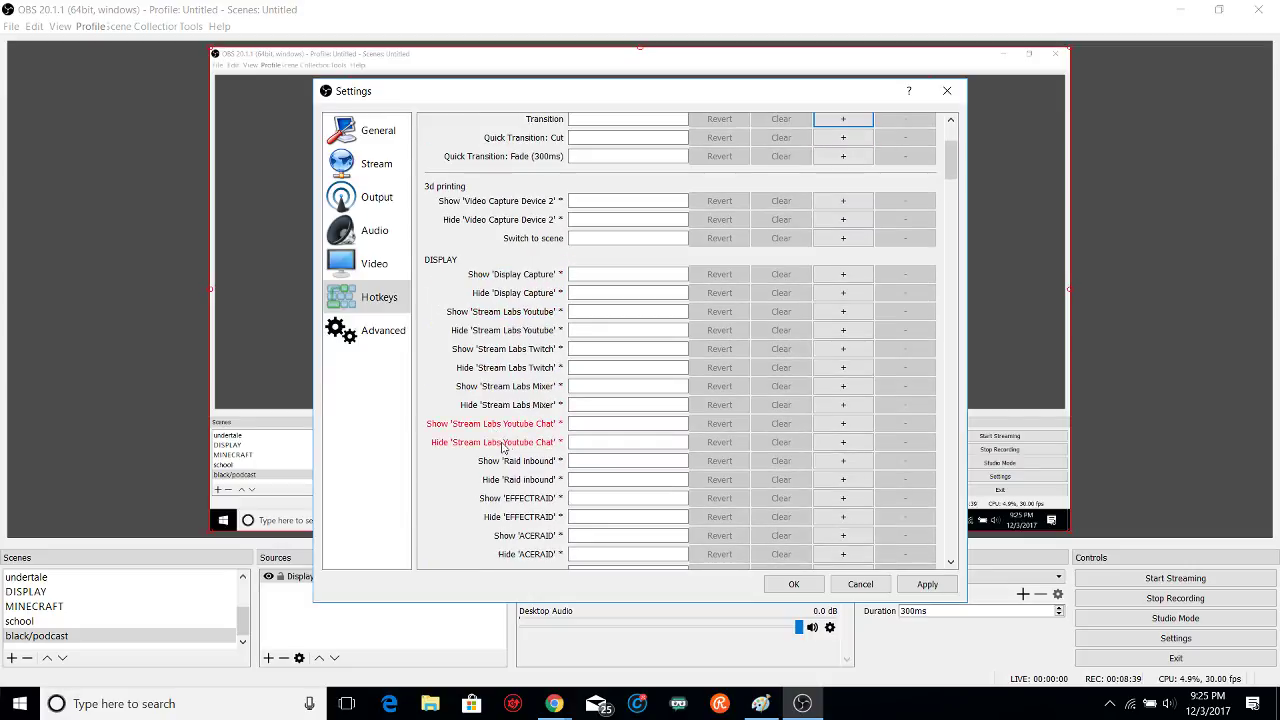
pyautogui.scroll(1, 495, 400)
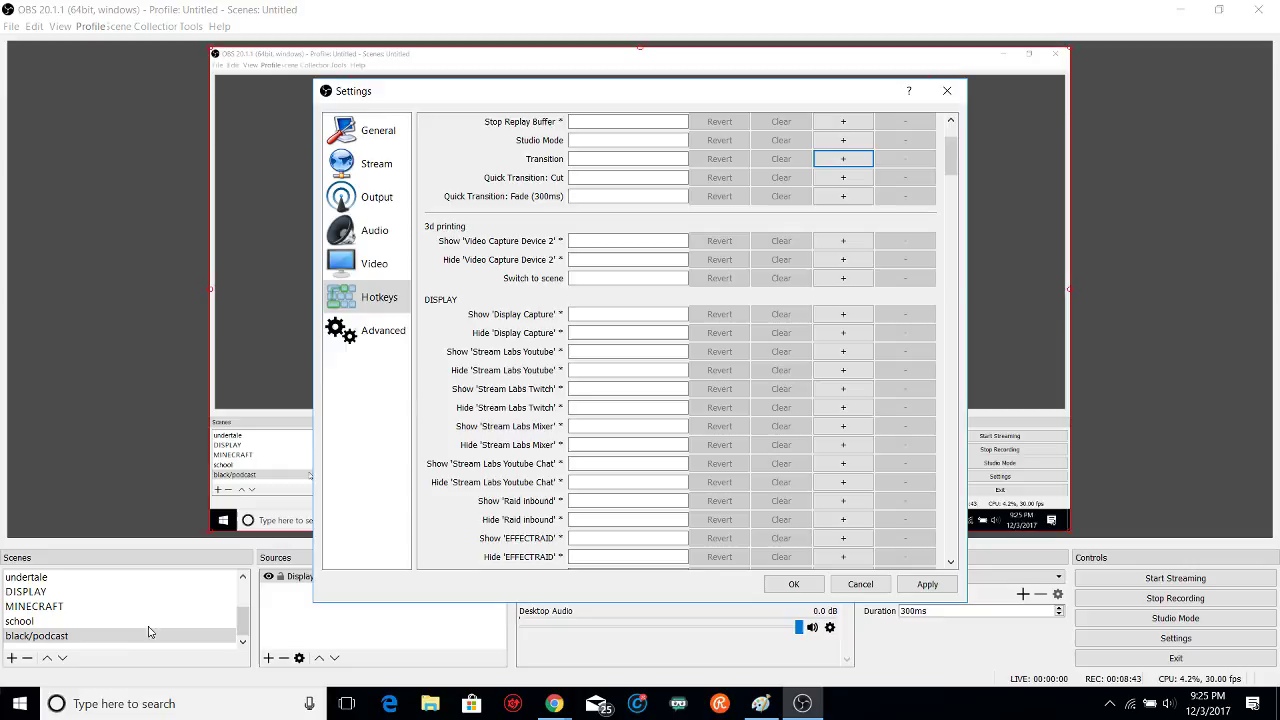
pyautogui.scroll(-1, 531, 283)
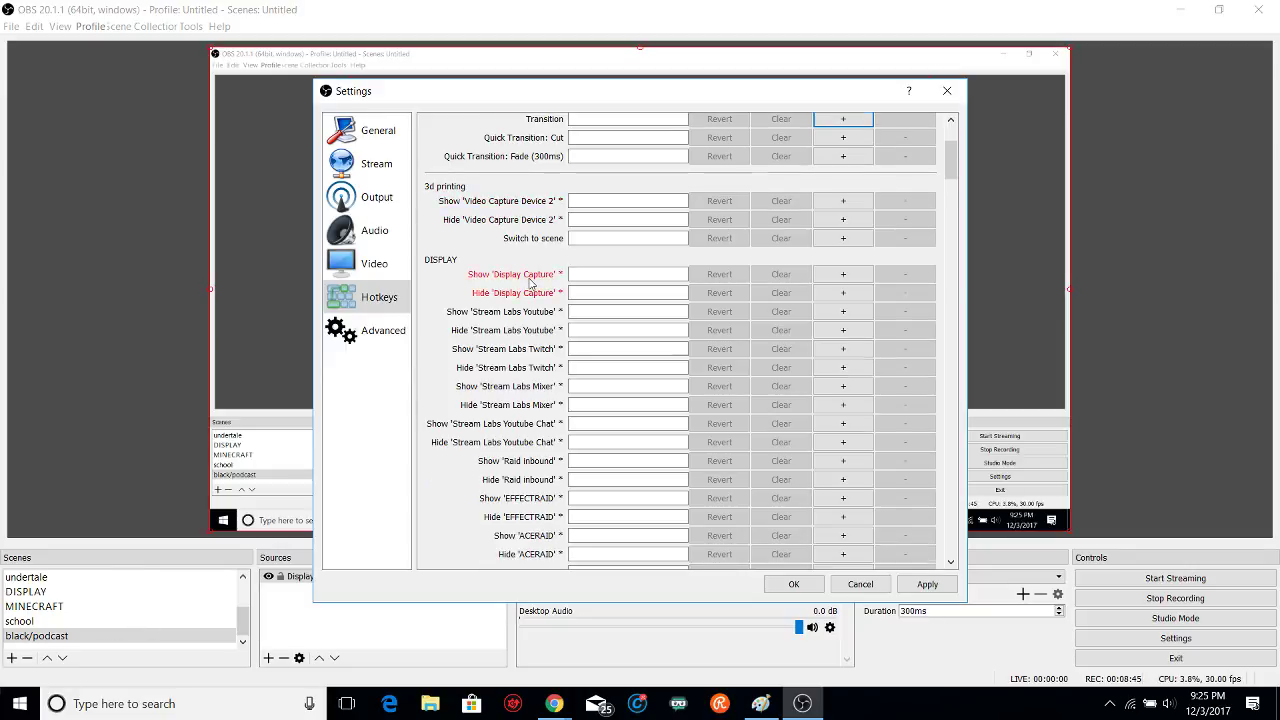
pyautogui.scroll(-10, 531, 283)
pyautogui.scroll(-3, 458, 333)
pyautogui.moveTo(951, 258); pyautogui.dragTo(914, 103)
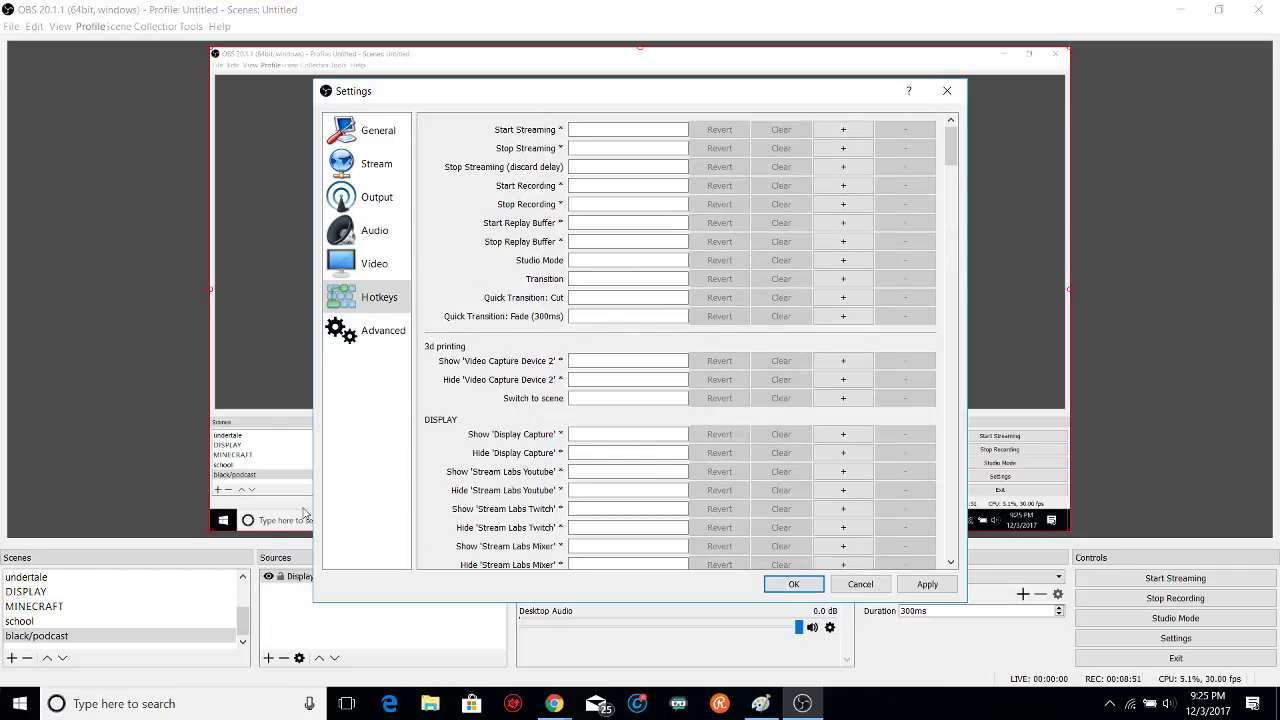
# Review the Advanced settings from process priority down to the network options, and close the settings without saving
pyautogui.click(372, 330)
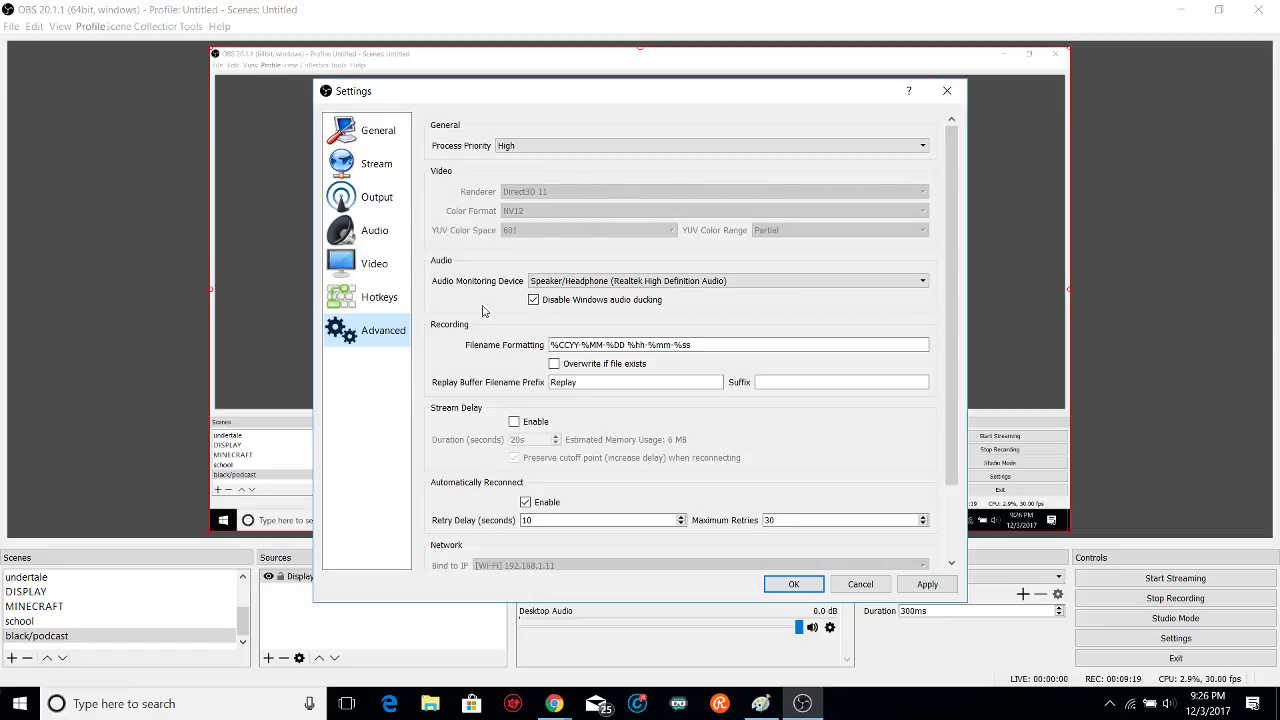
pyautogui.scroll(-1, 500, 311)
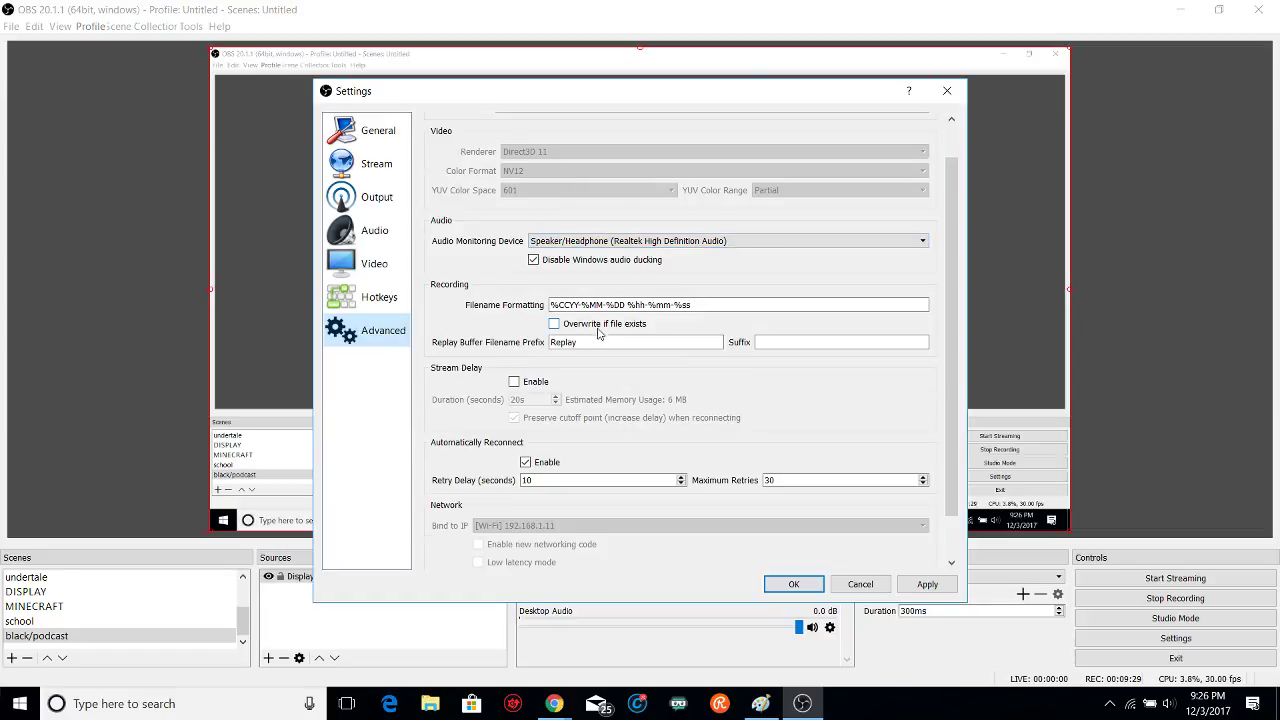
pyautogui.scroll(-1, 598, 334)
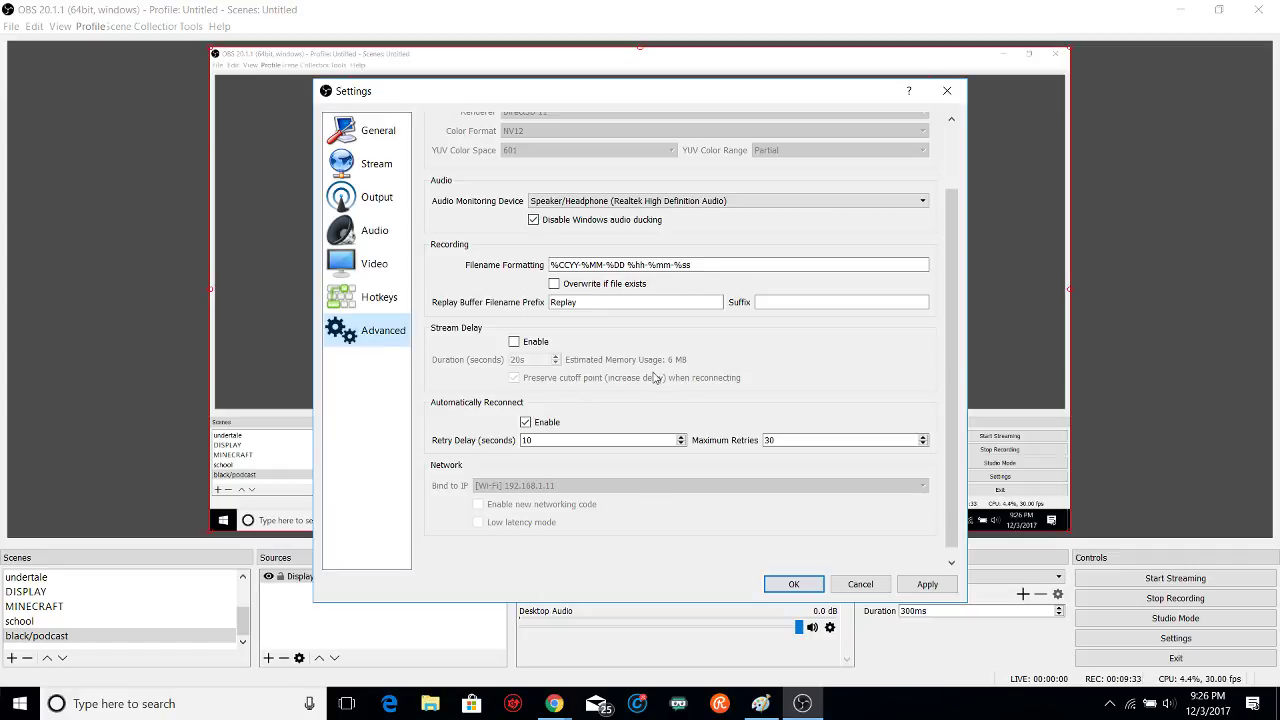
pyautogui.scroll(-1, 630, 380)
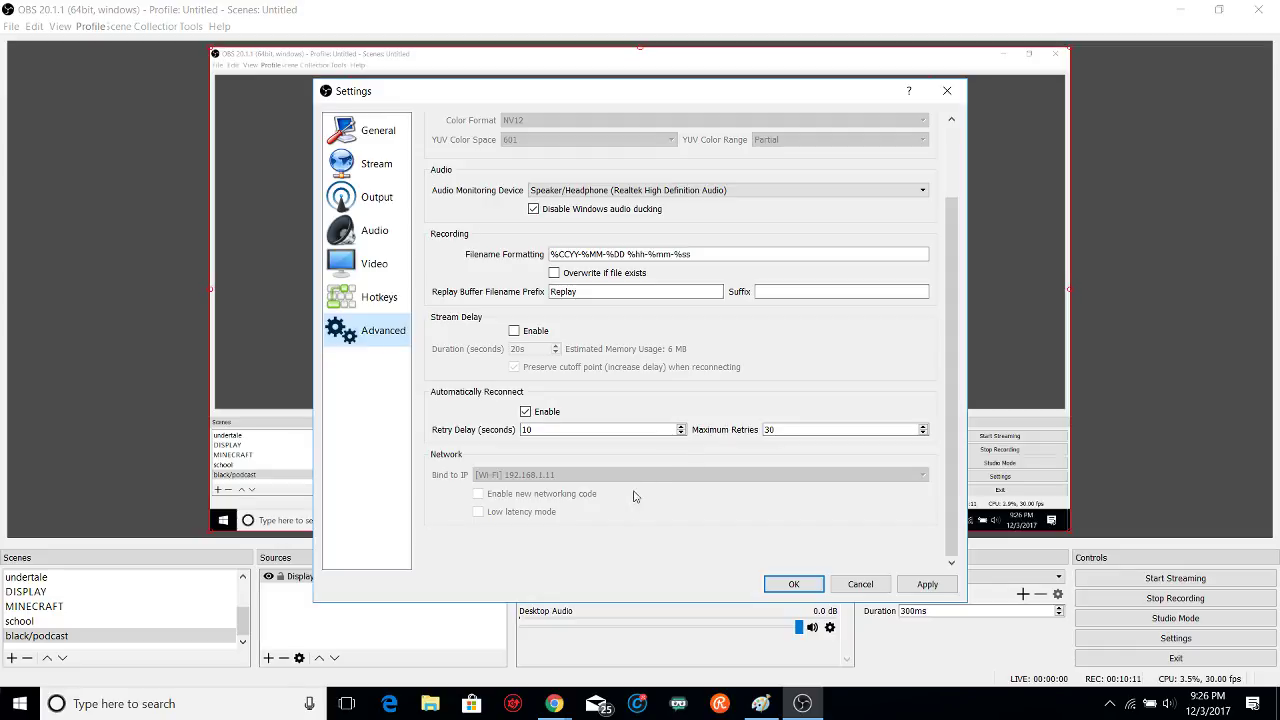
pyautogui.click(862, 585)
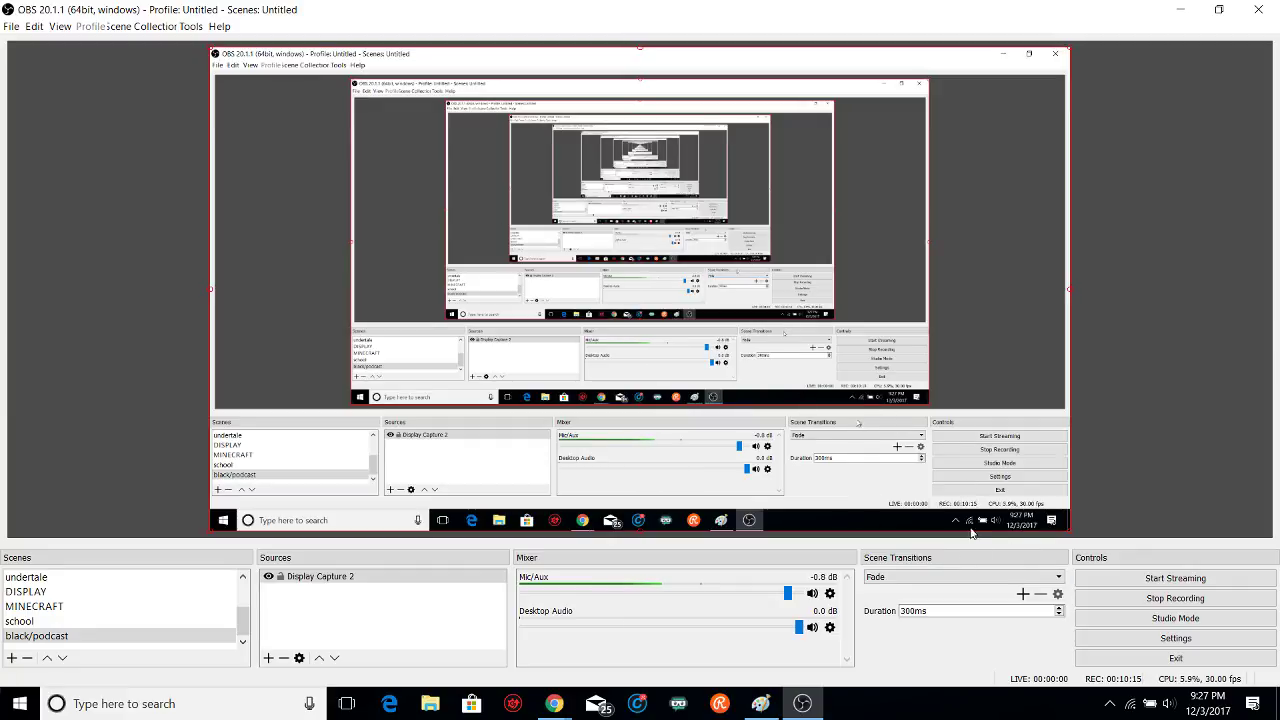
# Turn on Studio Mode to view its two-pane layout, and turn it off again
pyautogui.click(1183, 619)
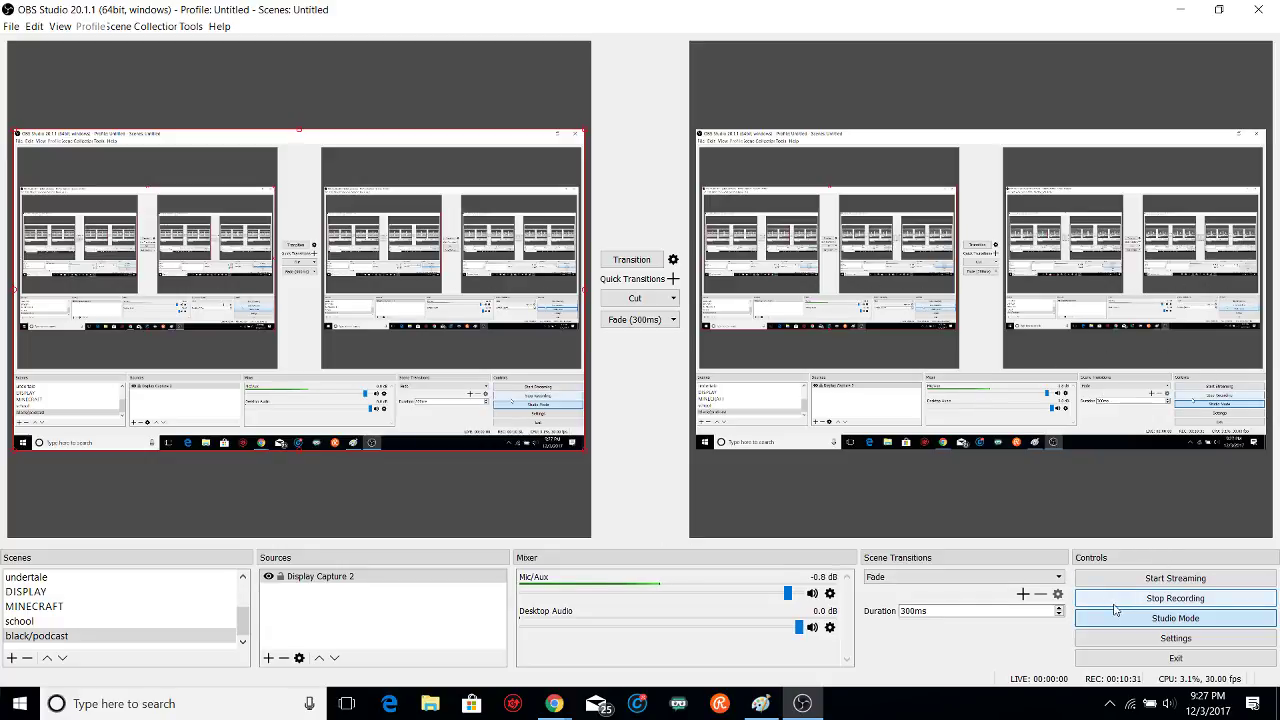
pyautogui.click(1194, 622)
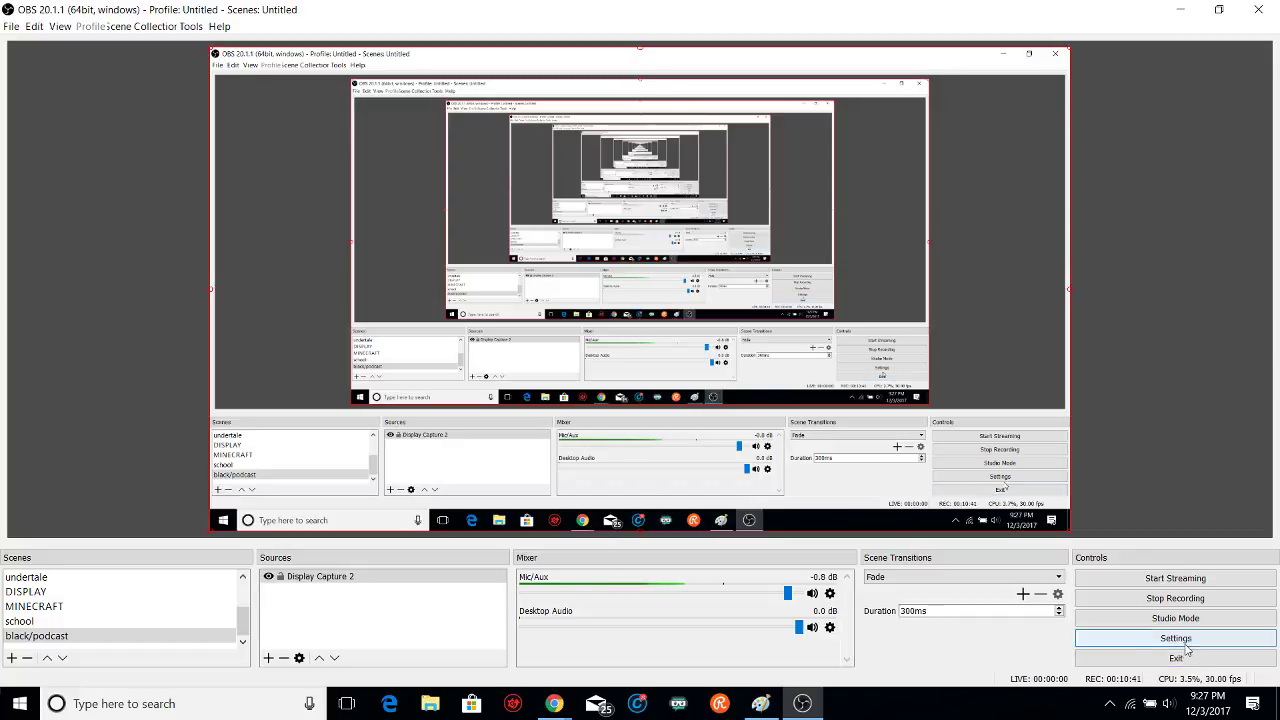
# Raise the Mic/Aux level in the mixer to -0.3 dB and set the Windows speaker volume to 34
pyautogui.moveTo(789, 594)
pyautogui.mouseDown()
pyautogui.moveTo(536, 600)
pyautogui.moveTo(803, 598)
pyautogui.mouseUp()
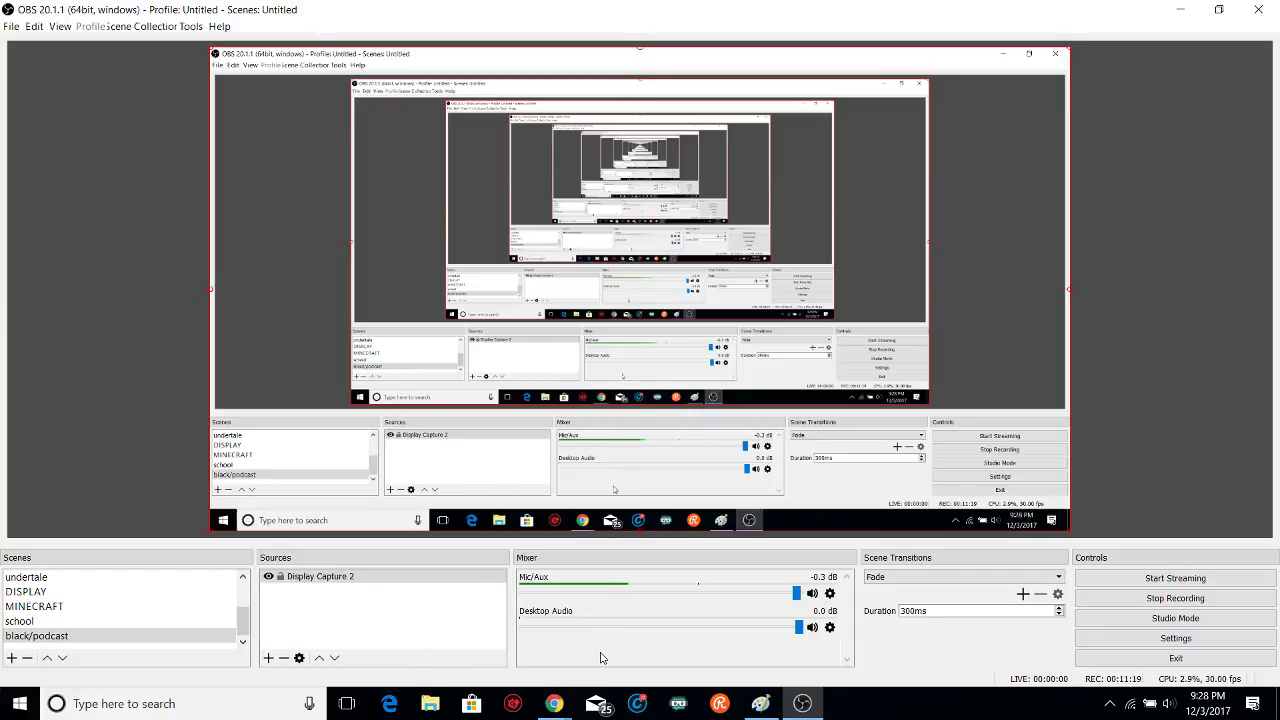
pyautogui.click(1168, 704)
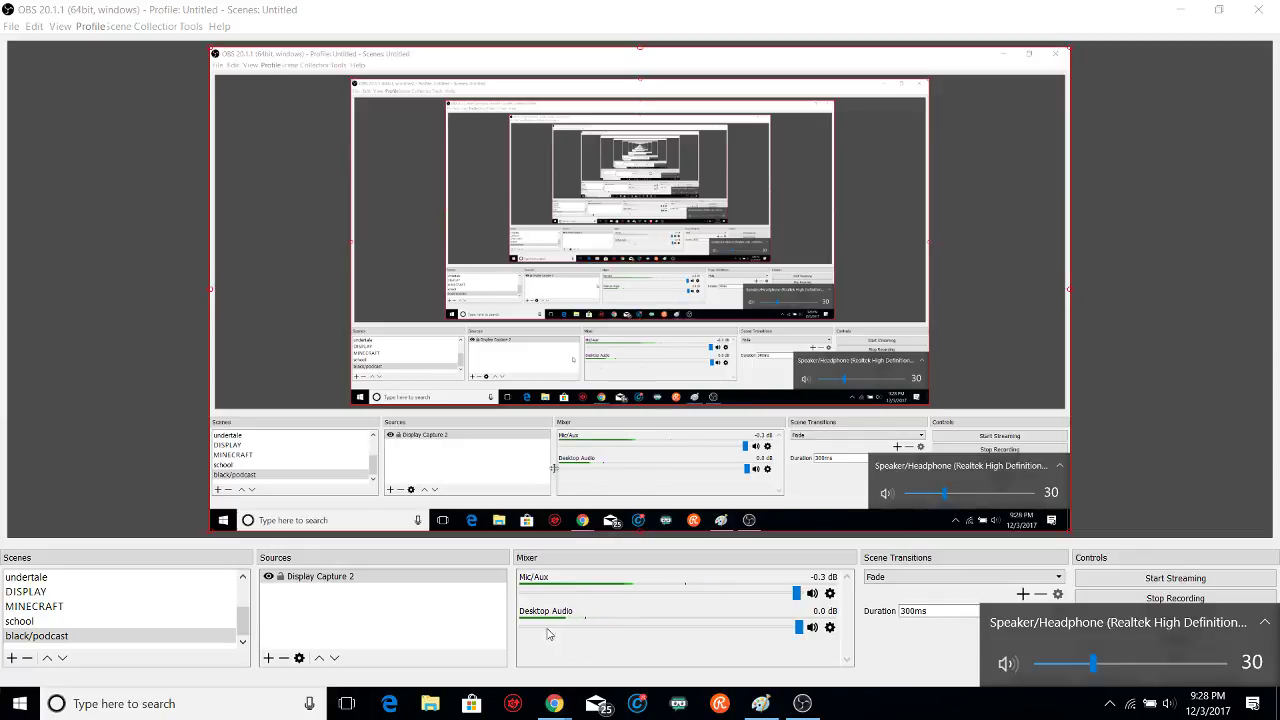
pyautogui.scroll(2, 1100, 662)
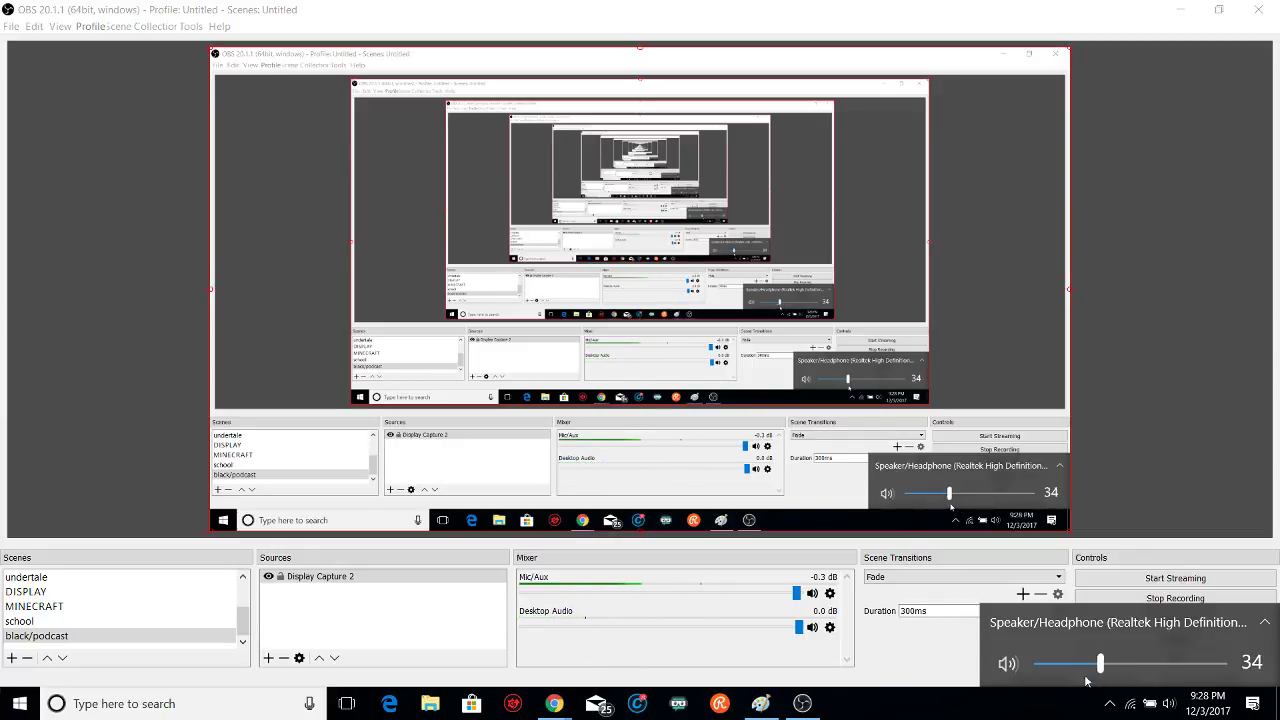
pyautogui.click(998, 637)
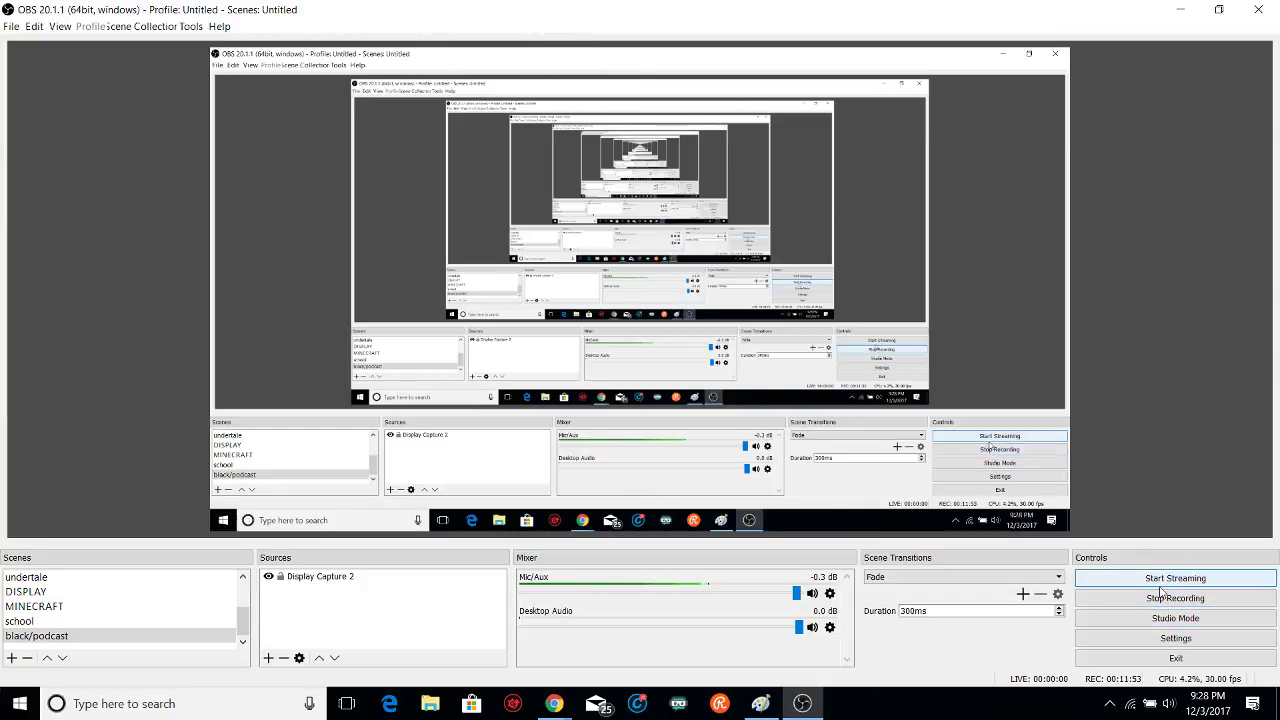
# Move OBS Studio out of the way, switch to File Explorer, and return to OBS Studio
pyautogui.moveTo(650, 14); pyautogui.dragTo(1279, 150)
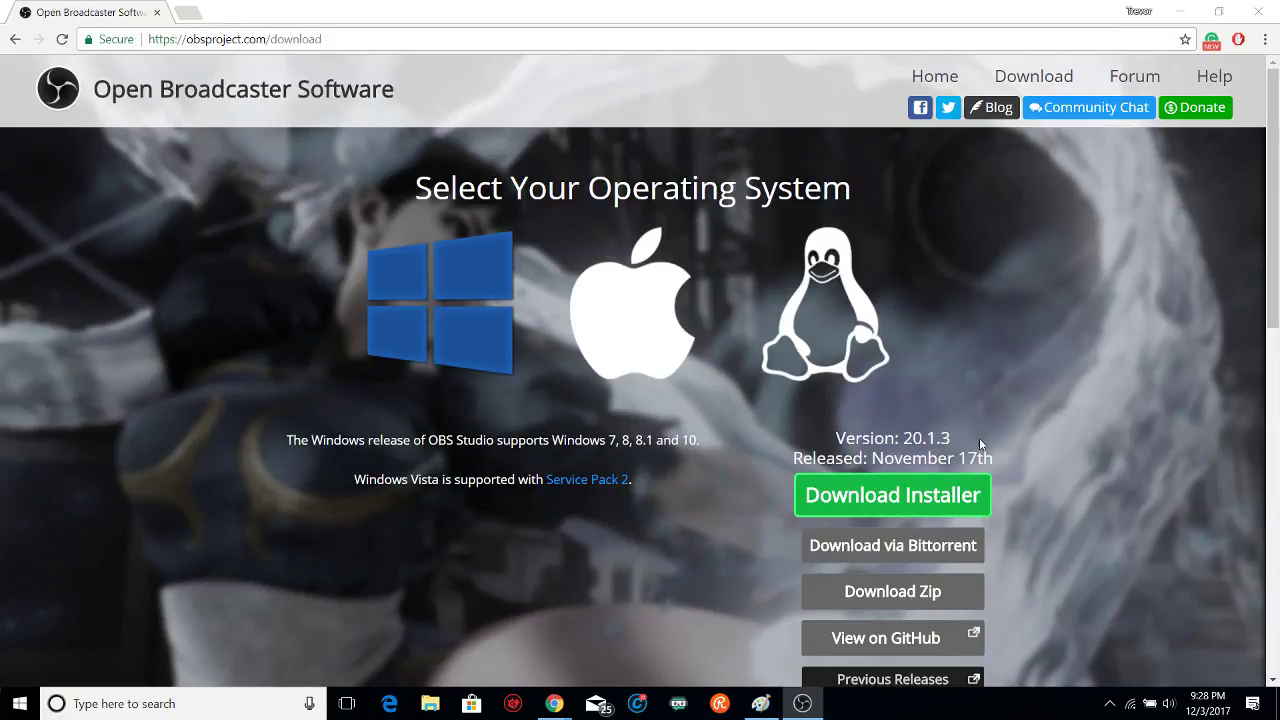
pyautogui.click(437, 700)
pyautogui.moveTo(0, 290); pyautogui.dragTo(0, 5)
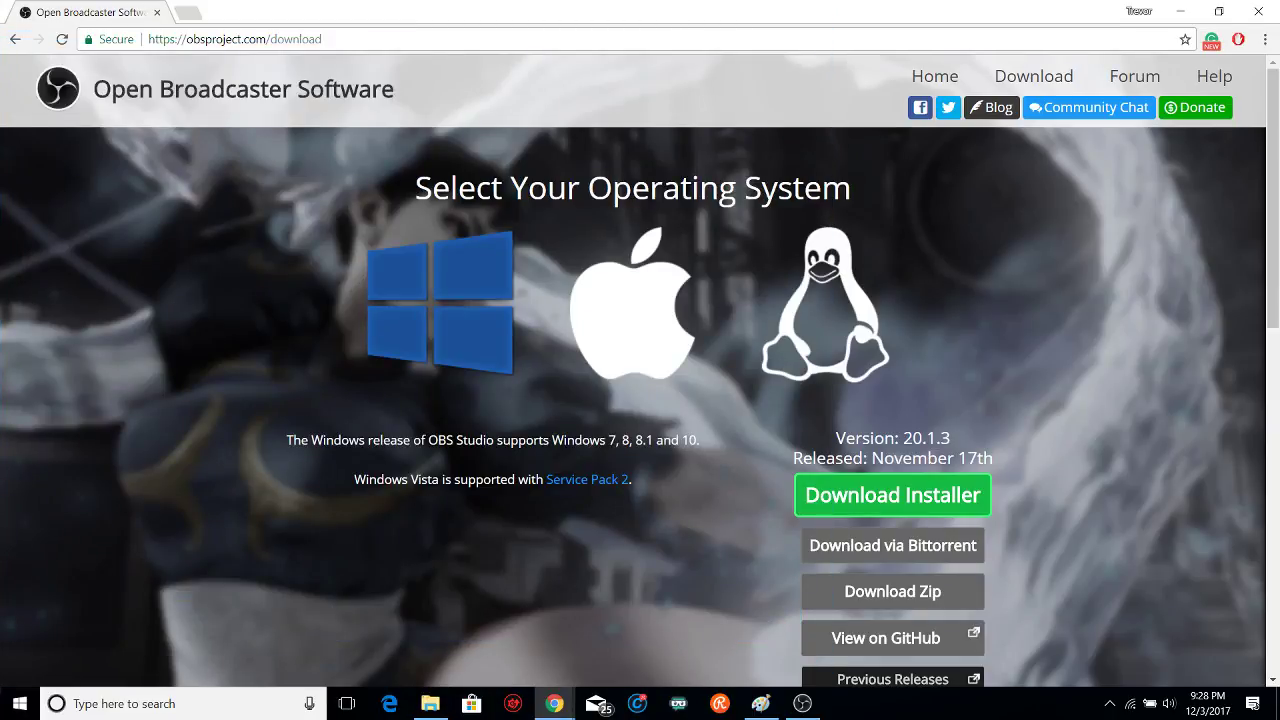
pyautogui.click(430, 703)
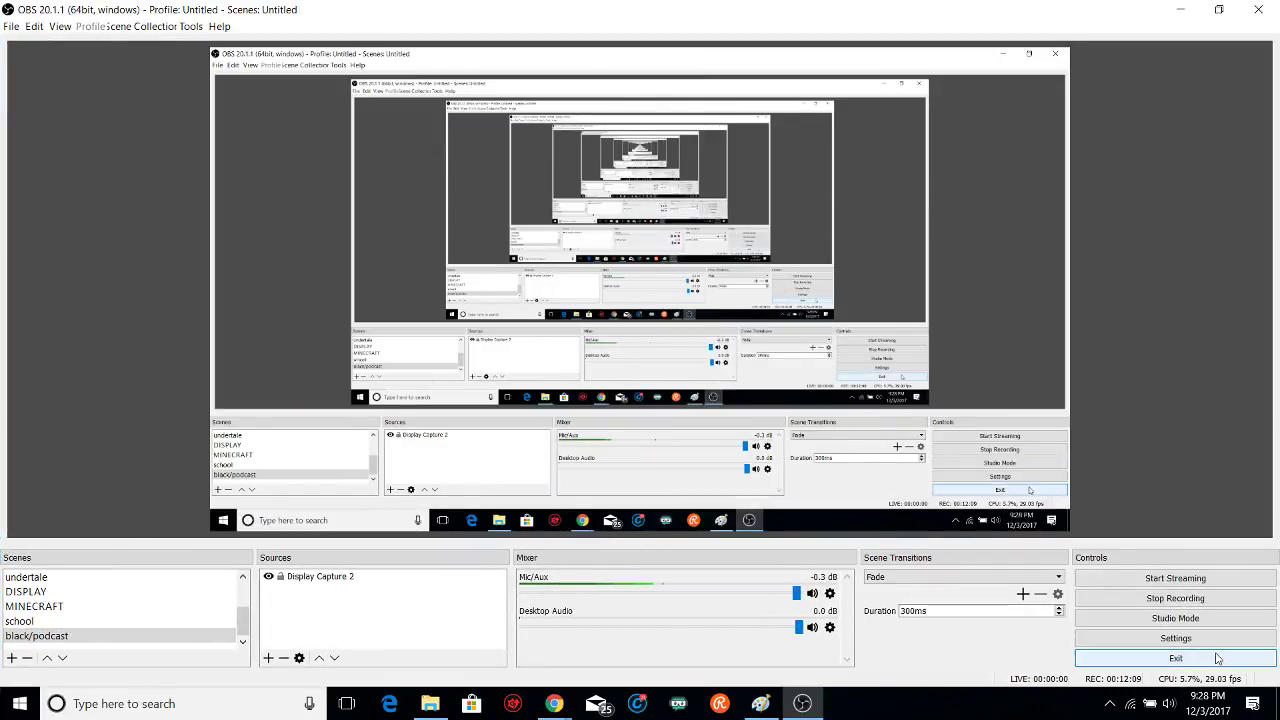
# Check the recording output settings, including the recording path and format, and close the settings without saving
pyautogui.click(1176, 638)
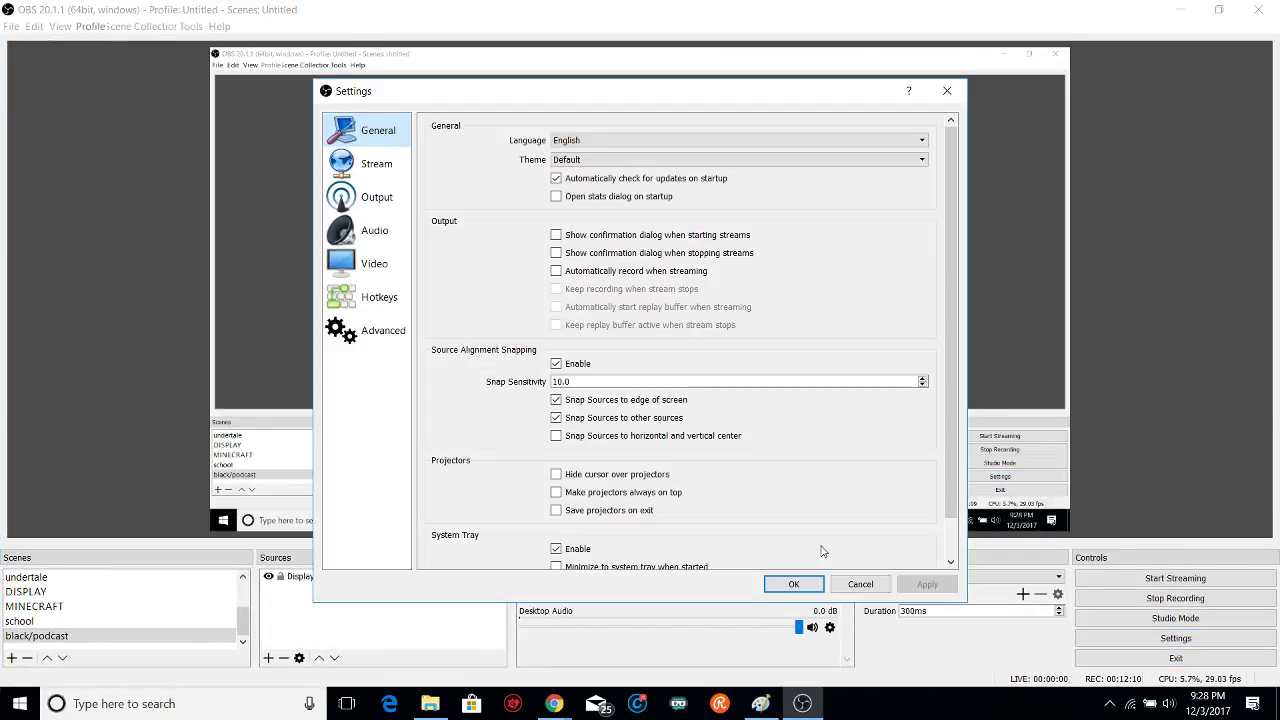
pyautogui.click(366, 203)
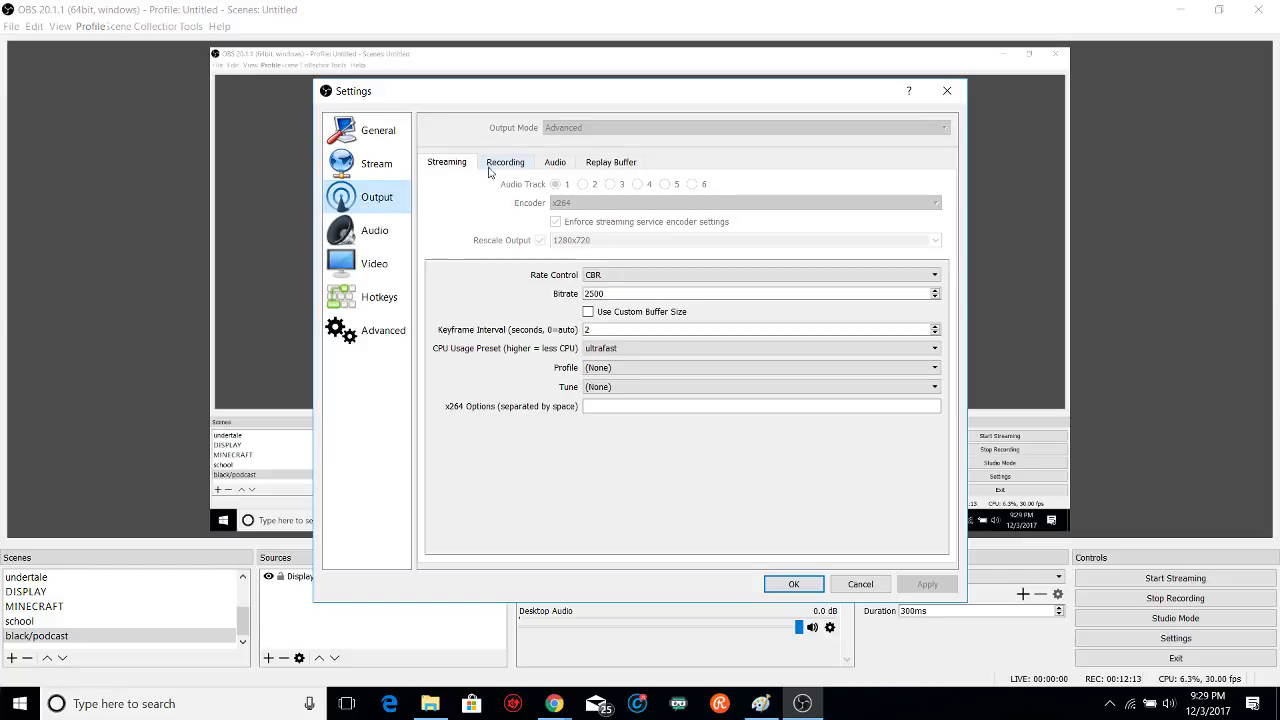
pyautogui.click(503, 164)
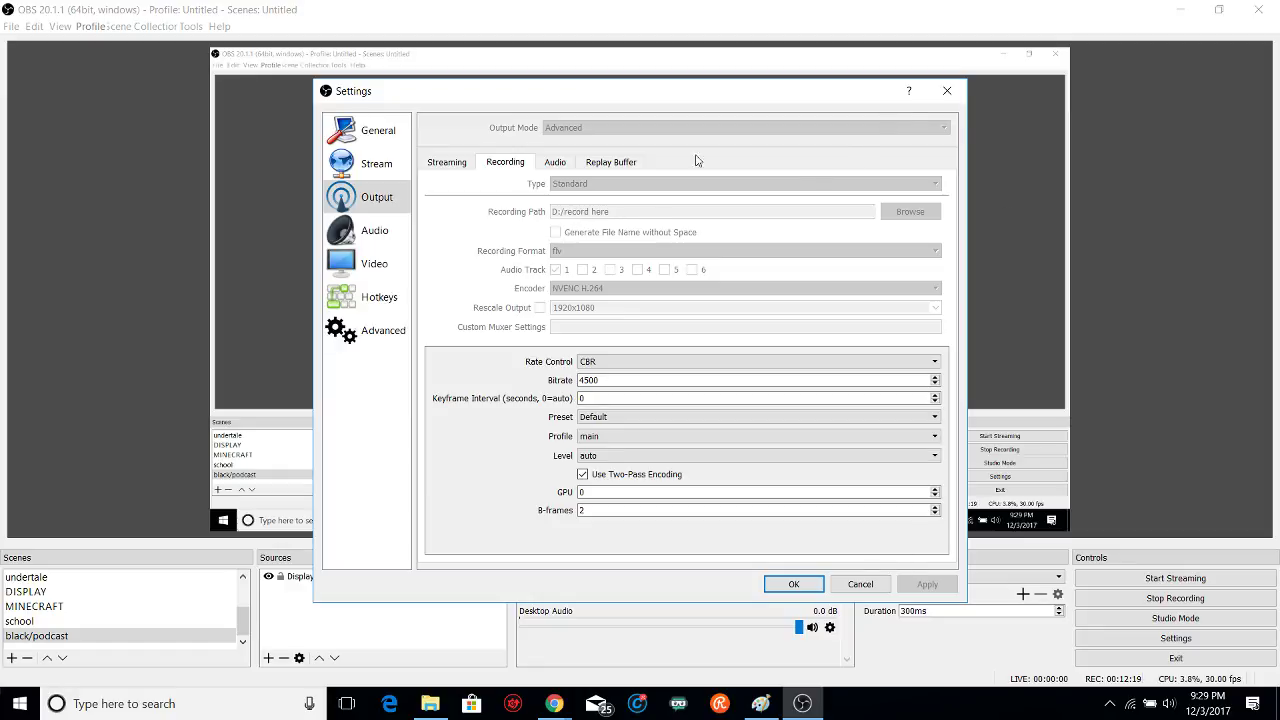
pyautogui.moveTo(680, 95); pyautogui.dragTo(666, 121)
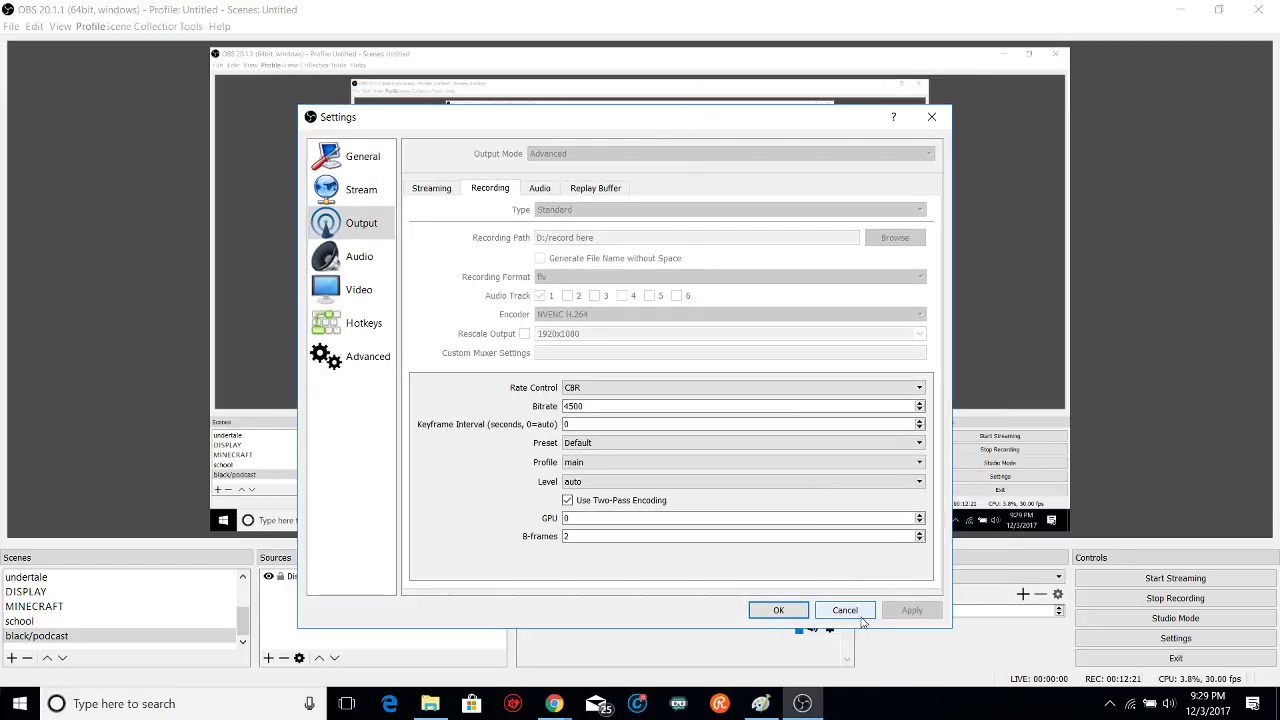
pyautogui.click(846, 609)
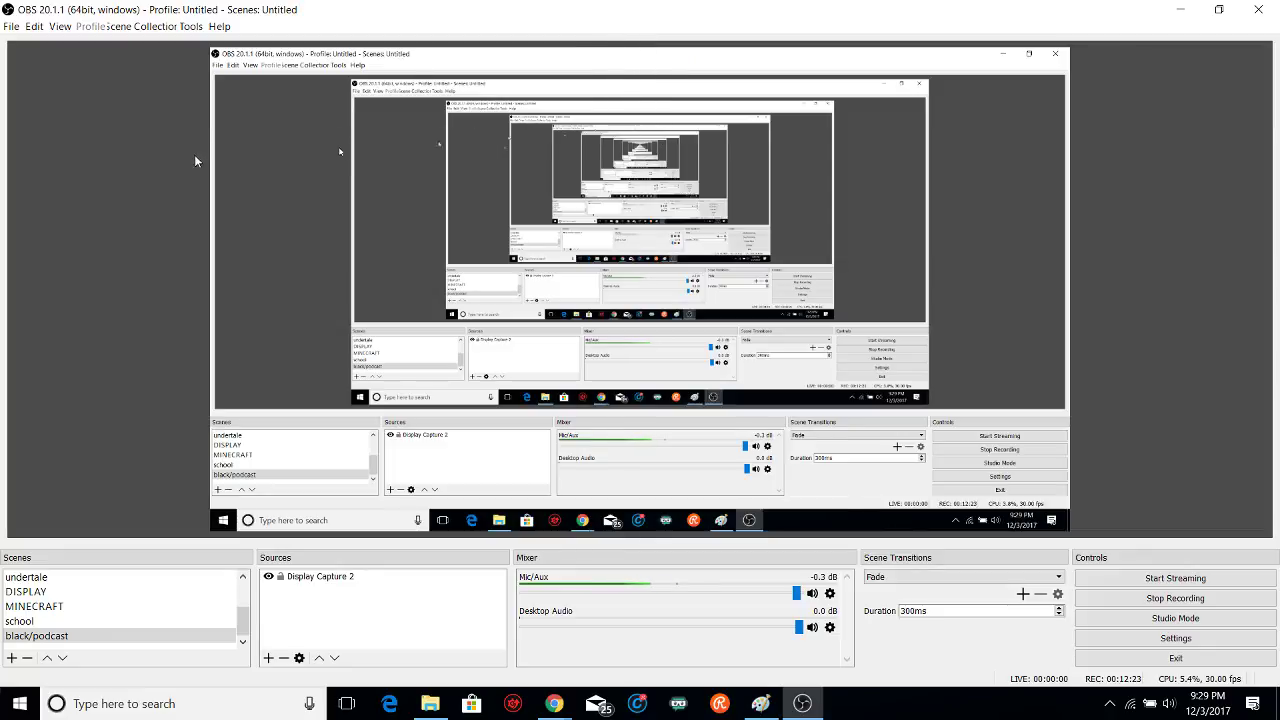
# Switch to File Explorer and look through the "record here" folder on the DATA (D:) drive and its Done subfolder
pyautogui.click(1180, 9)
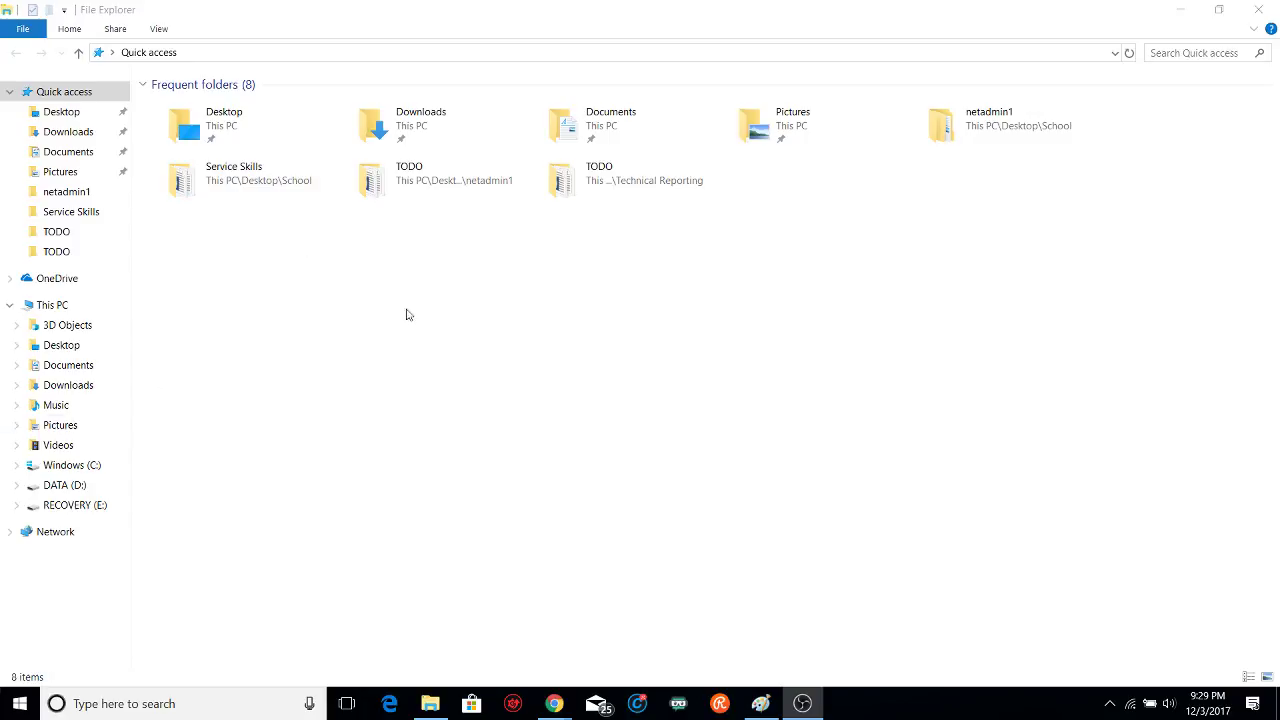
pyautogui.click(80, 487)
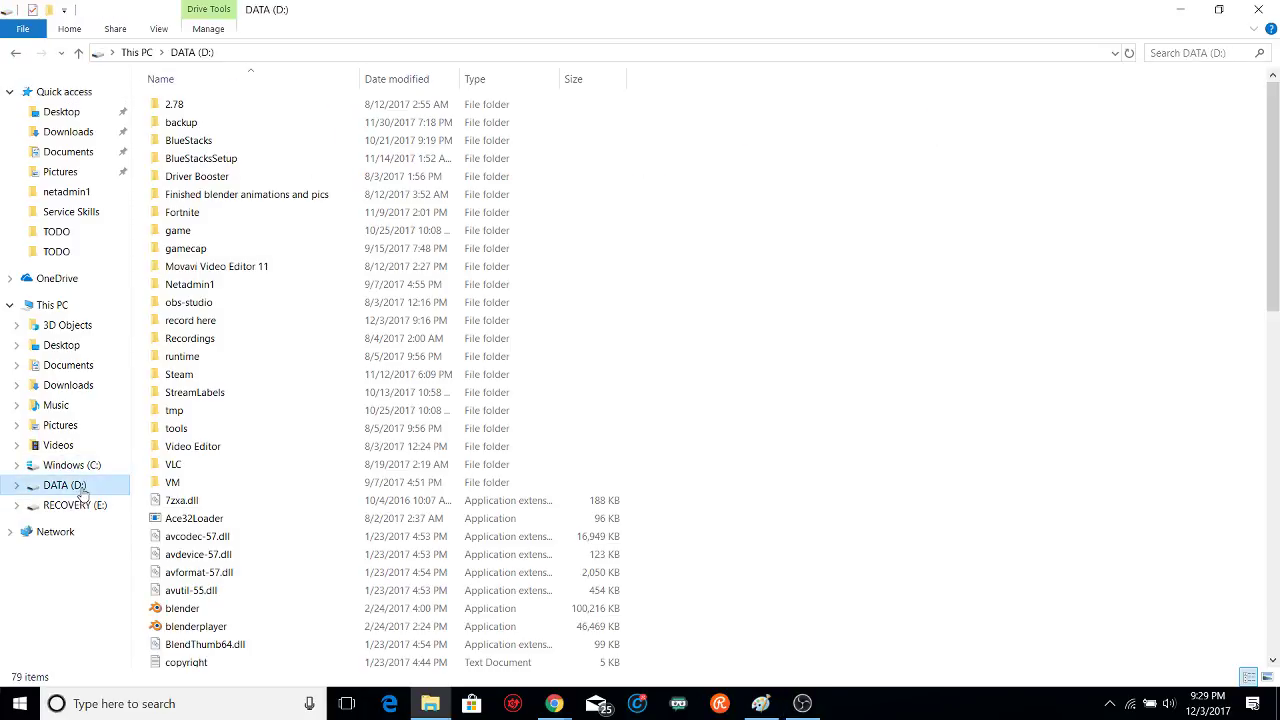
pyautogui.scroll(-4, 265, 360)
pyautogui.scroll(4, 754, 517)
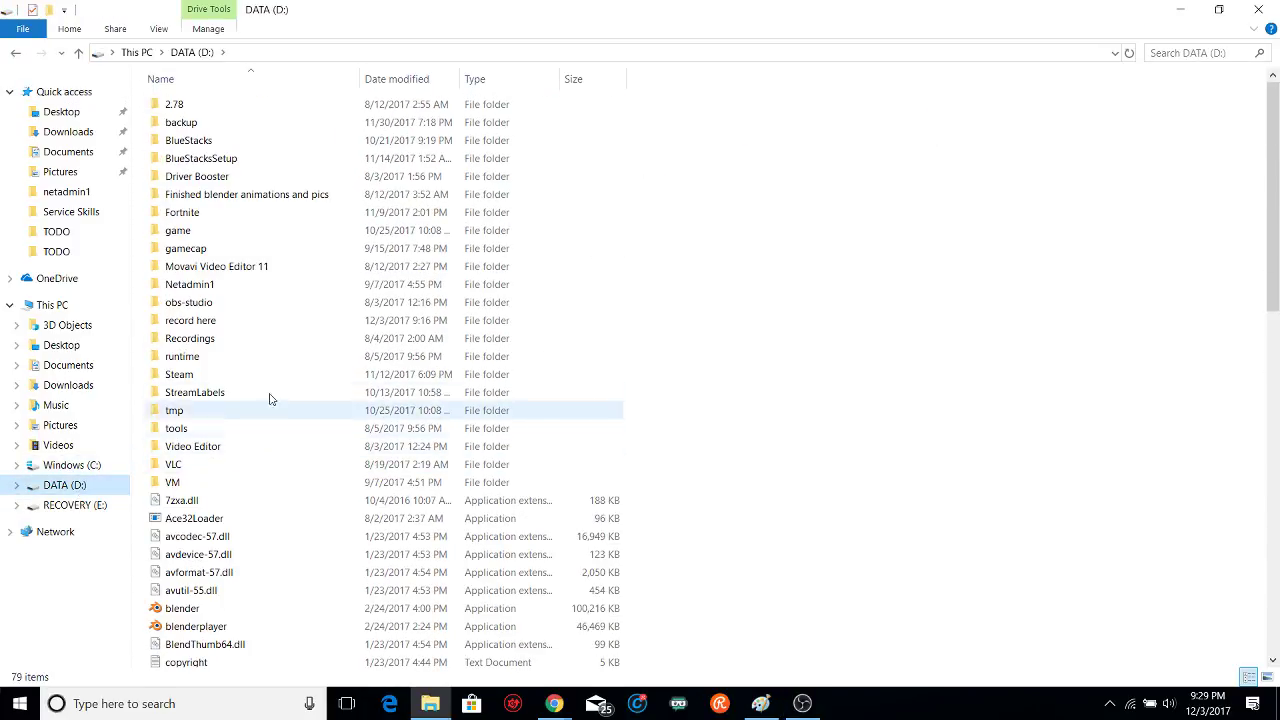
pyautogui.doubleClick(214, 323)
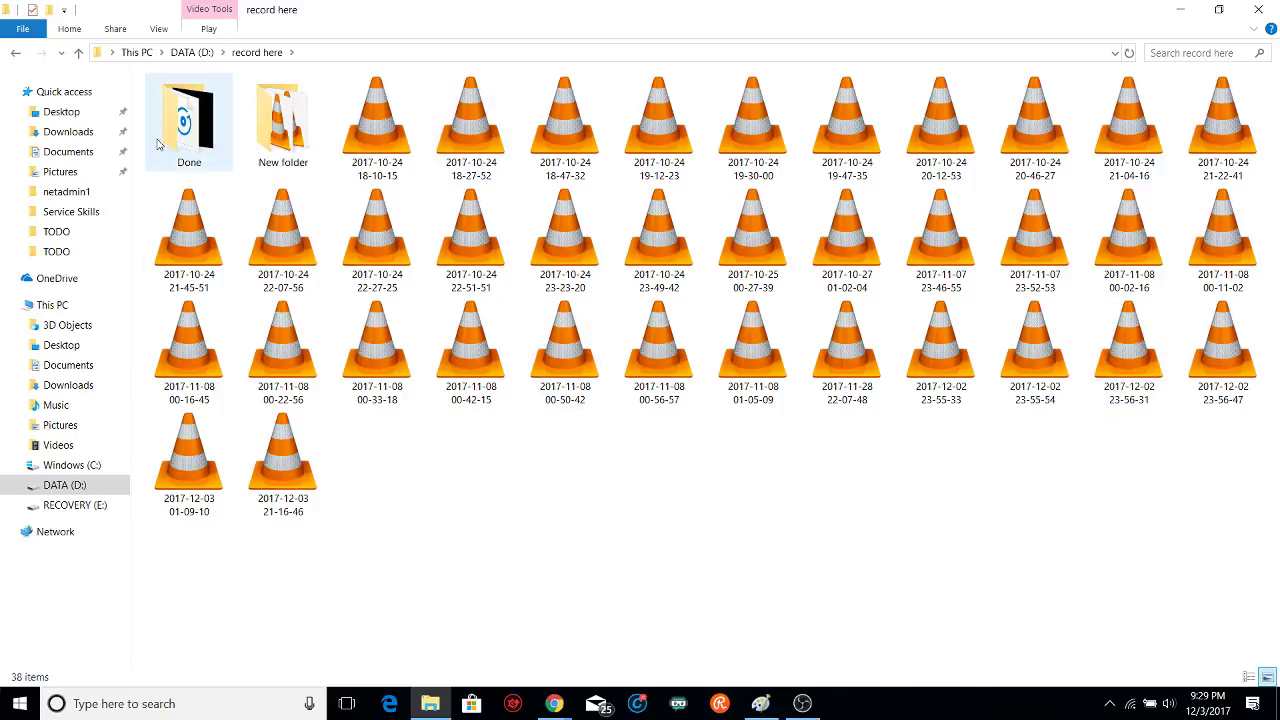
pyautogui.doubleClick(160, 132)
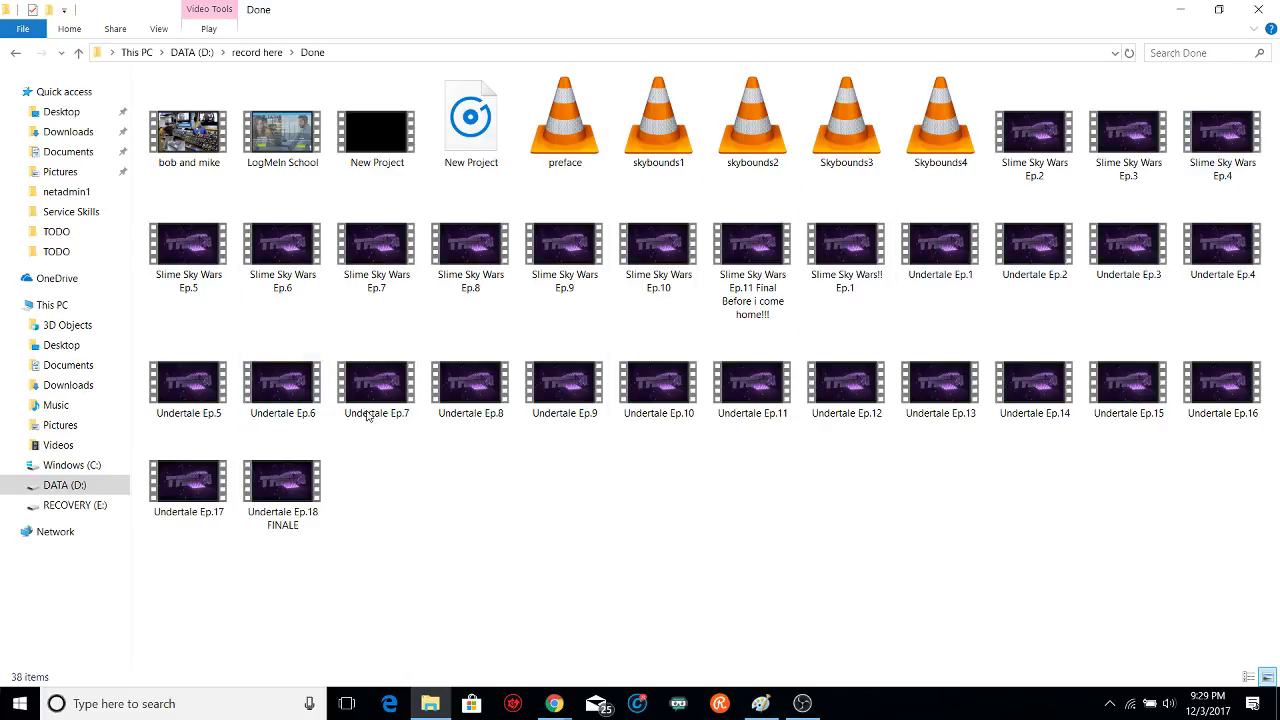
pyautogui.click(16, 53)
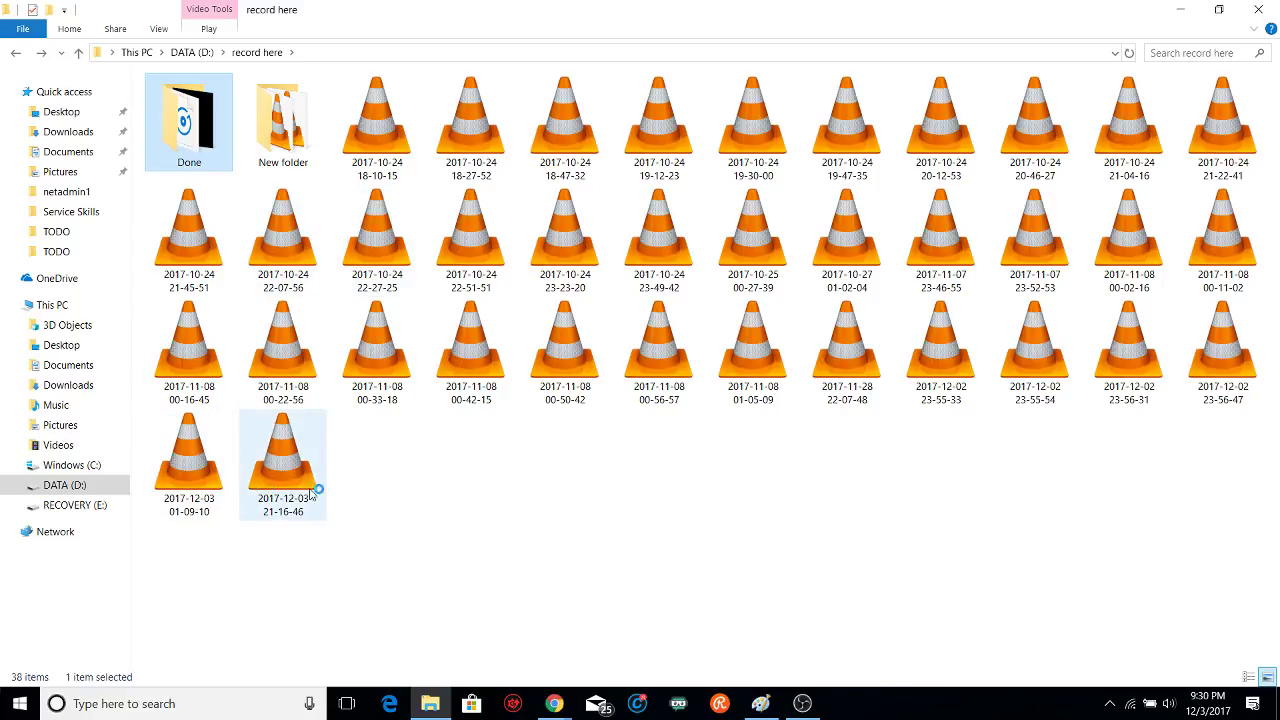
# Find Movavi Video Editor 11 through the Windows search and launch it
pyautogui.click(218, 714)
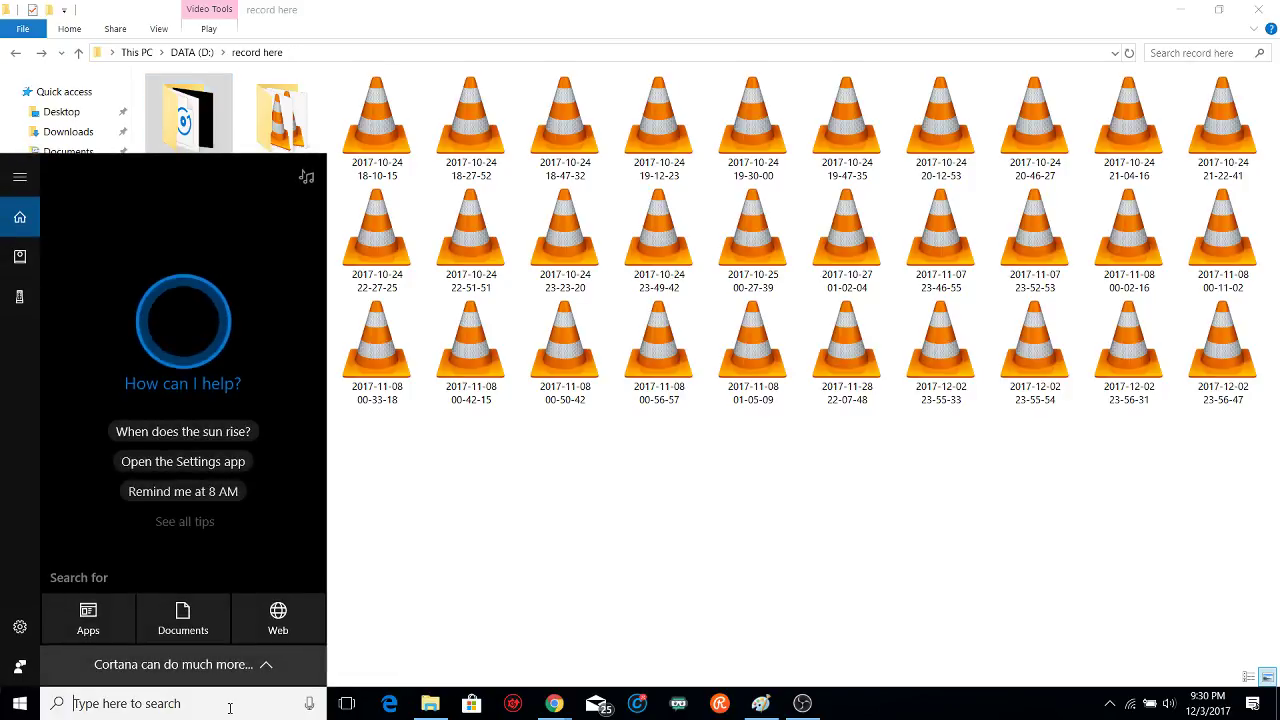
pyautogui.write('mov')
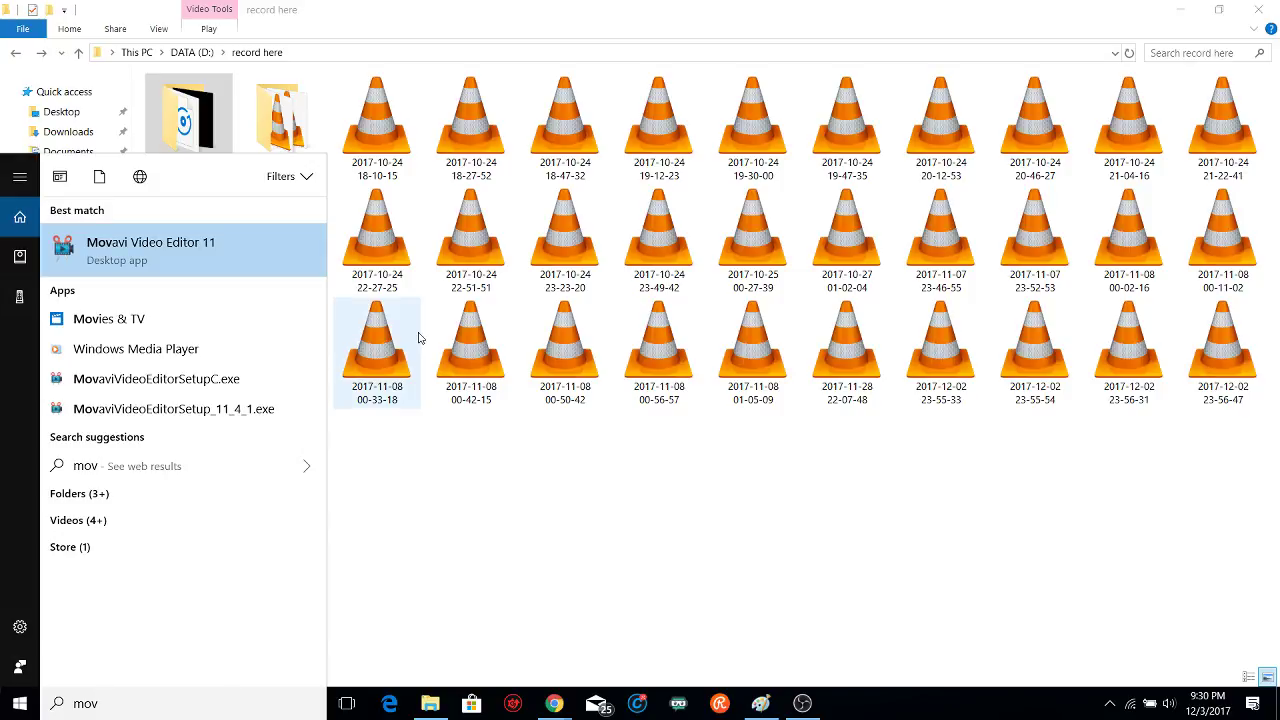
pyautogui.click(290, 251)
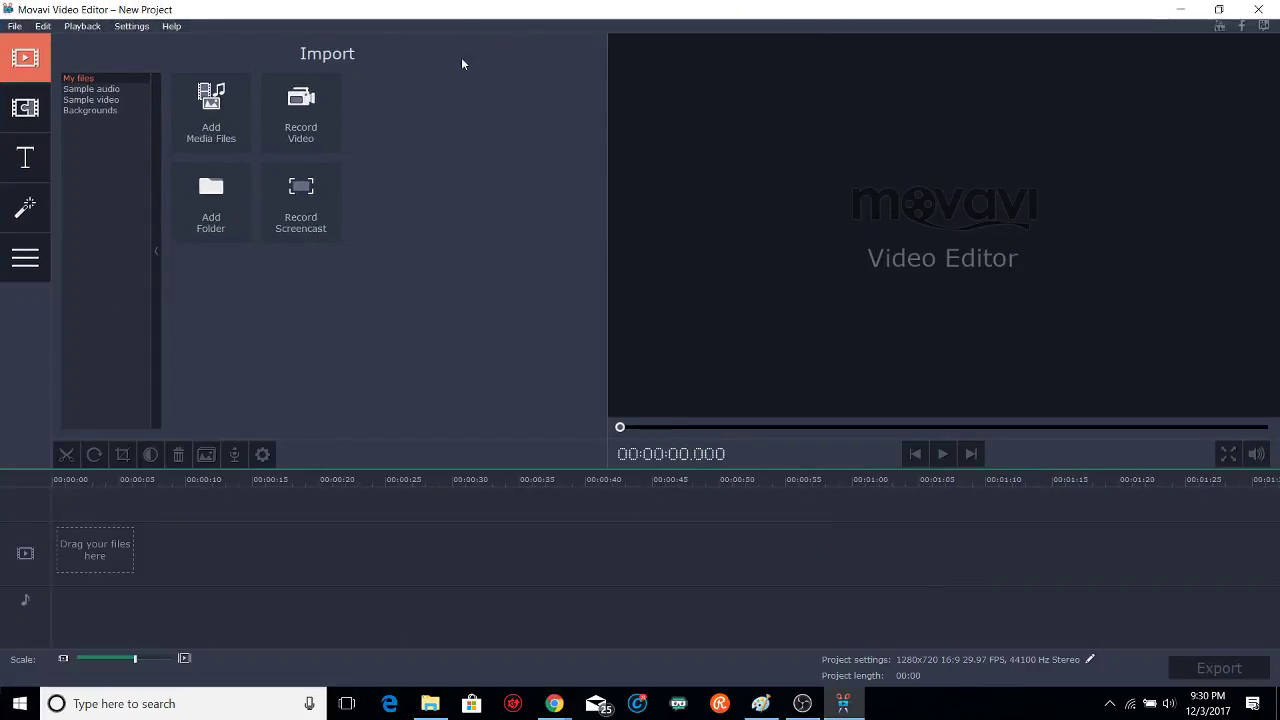
pyautogui.doubleClick(553, 12)
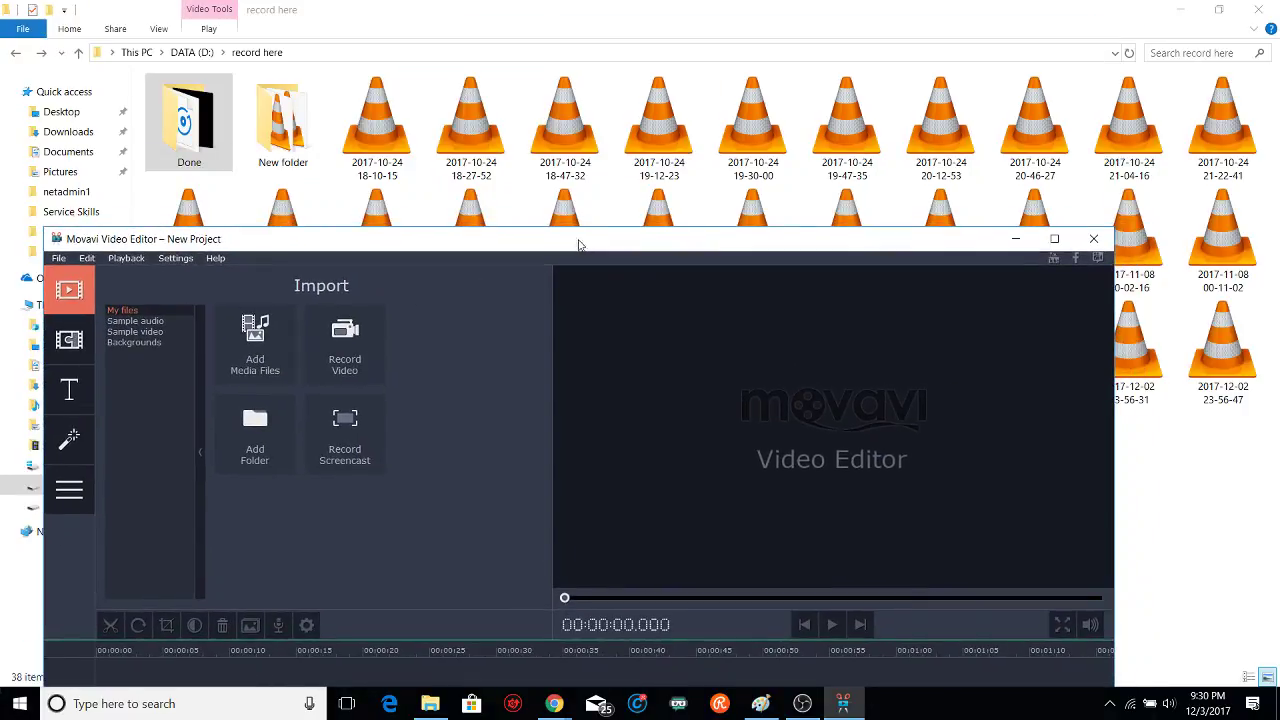
pyautogui.moveTo(550, 243); pyautogui.dragTo(513, 160)
pyautogui.moveTo(752, 108); pyautogui.dragTo(520, 638)
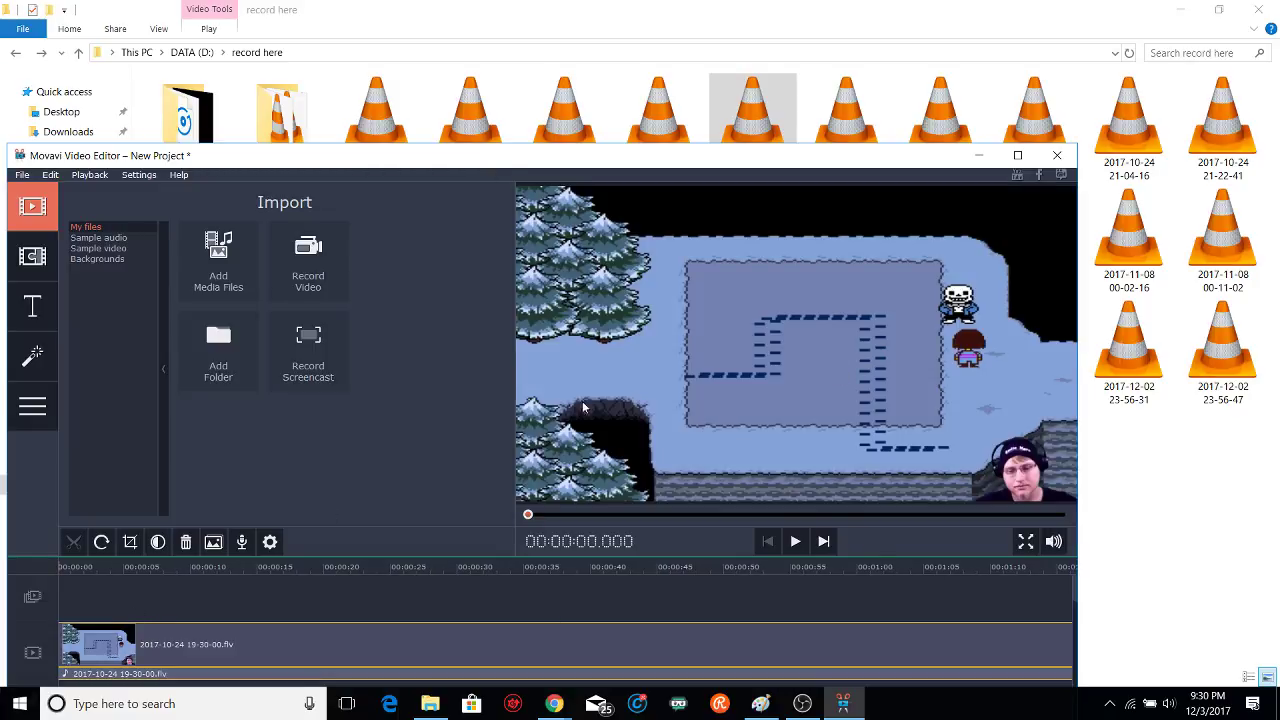
pyautogui.doubleClick(477, 160)
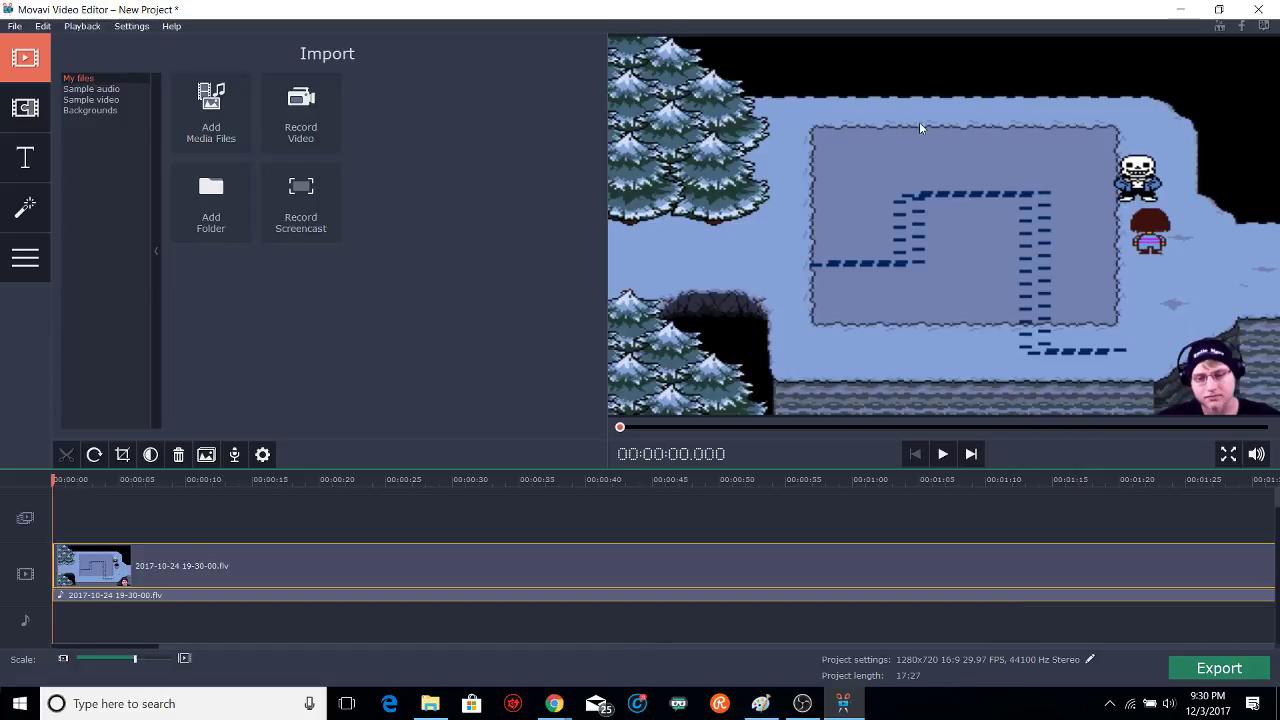
# Open the export settings and examine the presets for uploading online and for other devices
pyautogui.click(1189, 667)
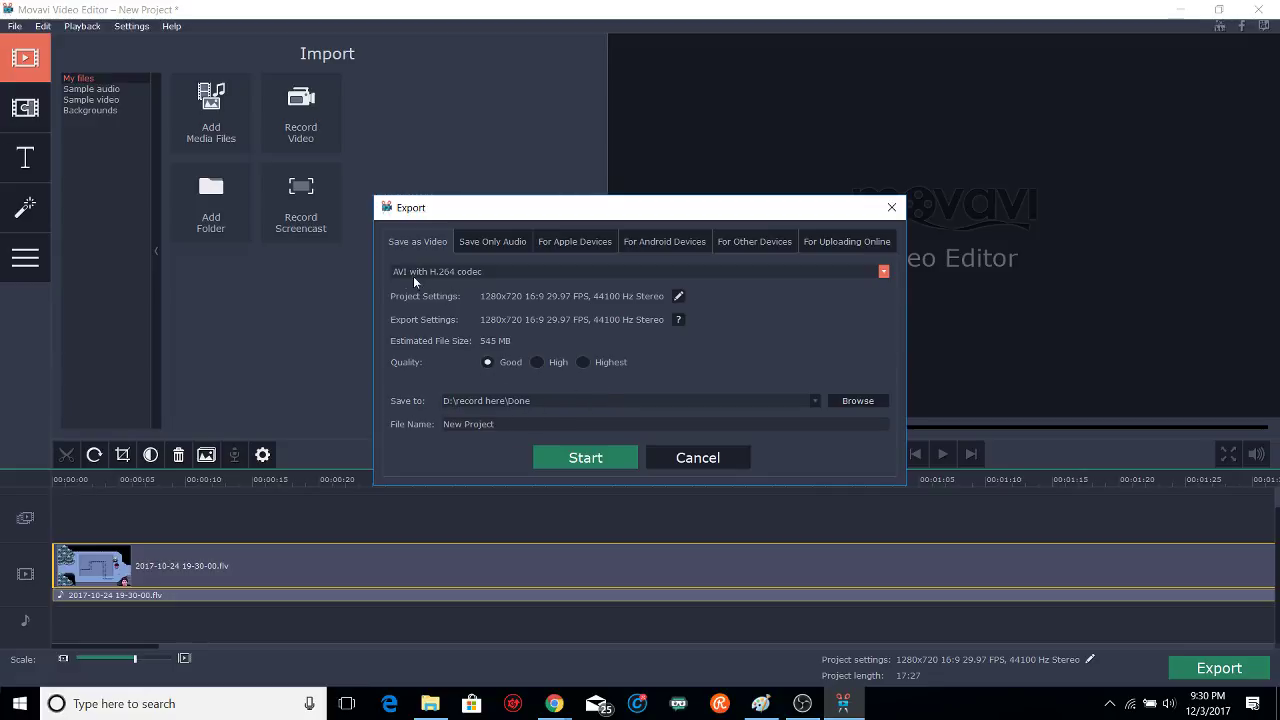
pyautogui.click(862, 245)
pyautogui.click(647, 270)
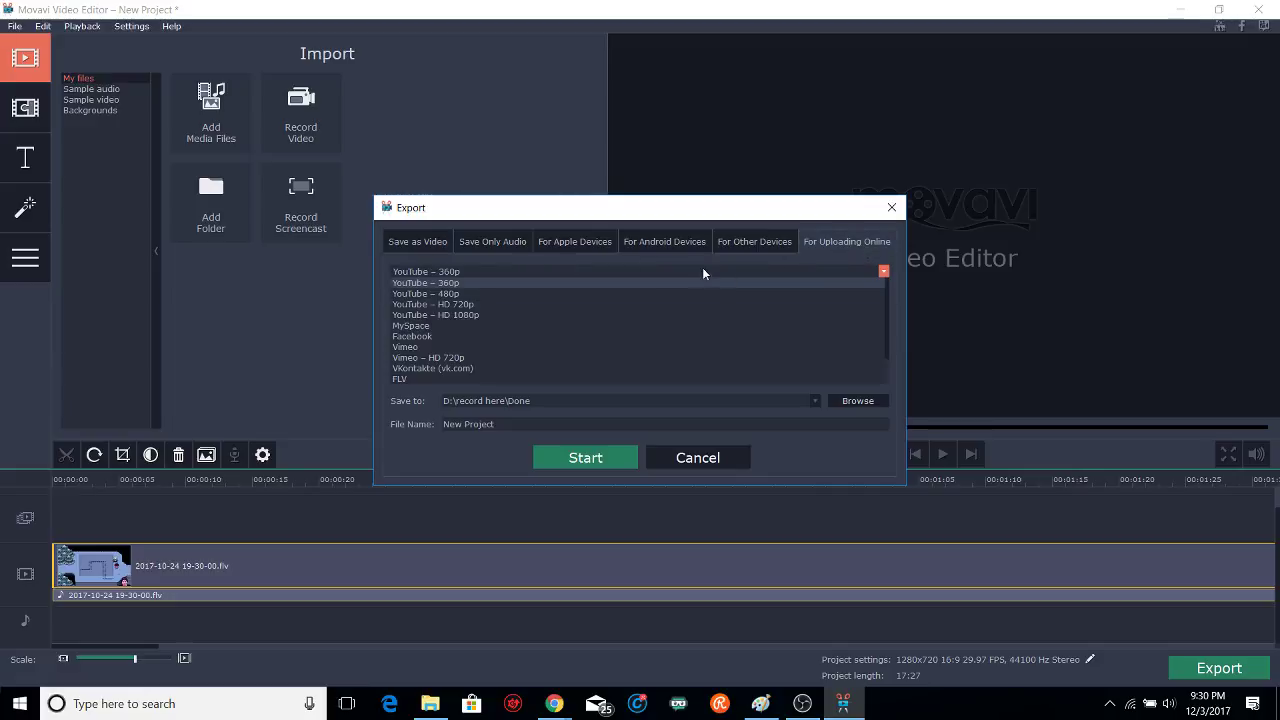
pyautogui.click(766, 246)
pyautogui.click(502, 269)
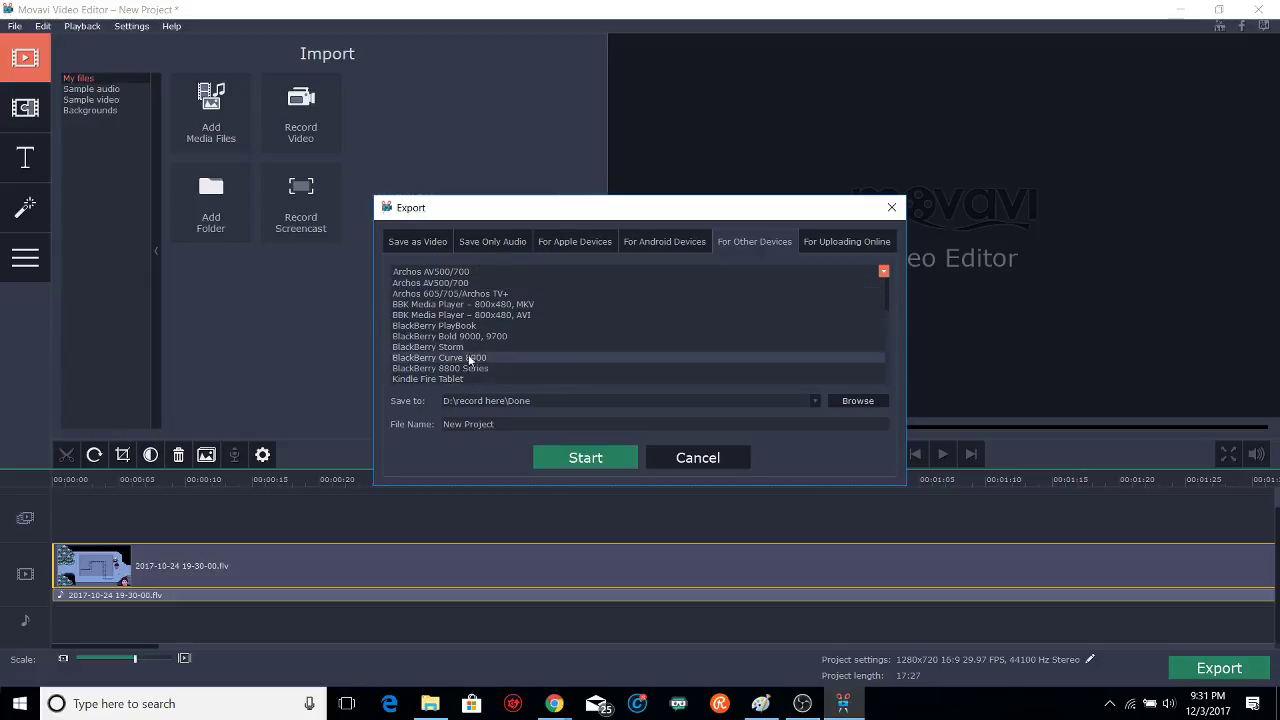
# Examine the Android, audio-only and video export formats, and cancel the export
pyautogui.click(672, 241)
pyautogui.click(495, 244)
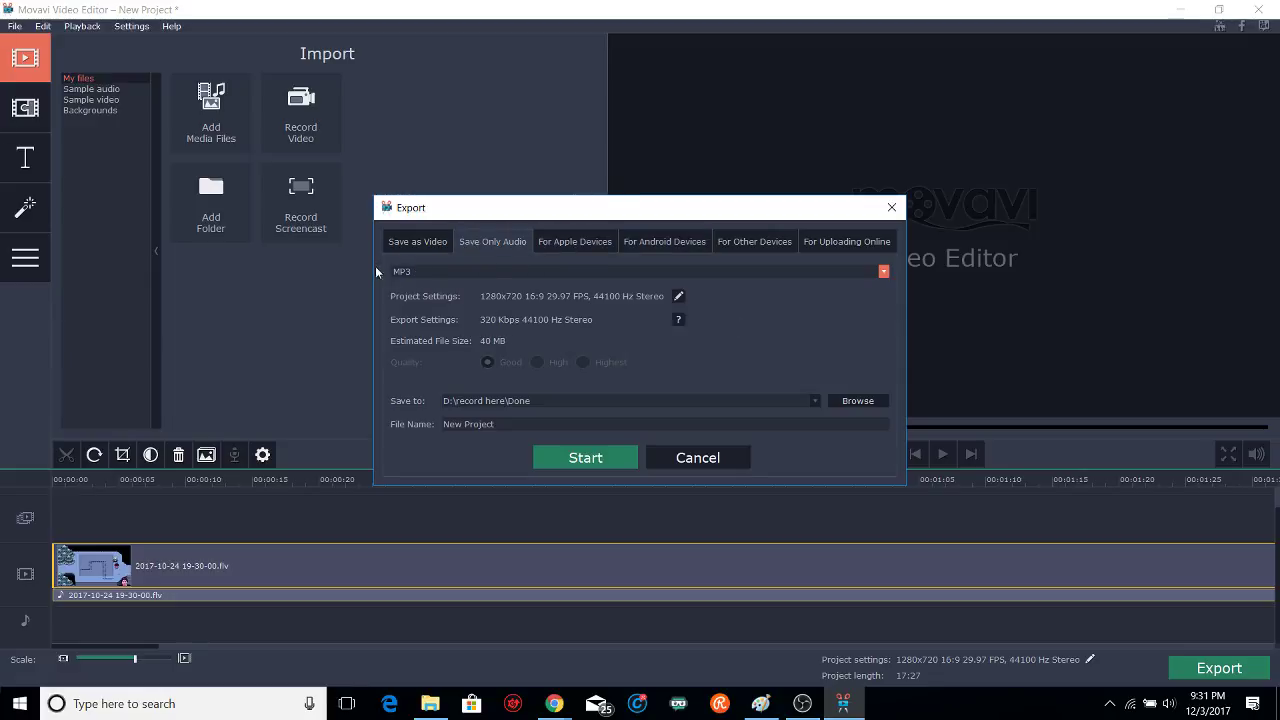
pyautogui.click(497, 271)
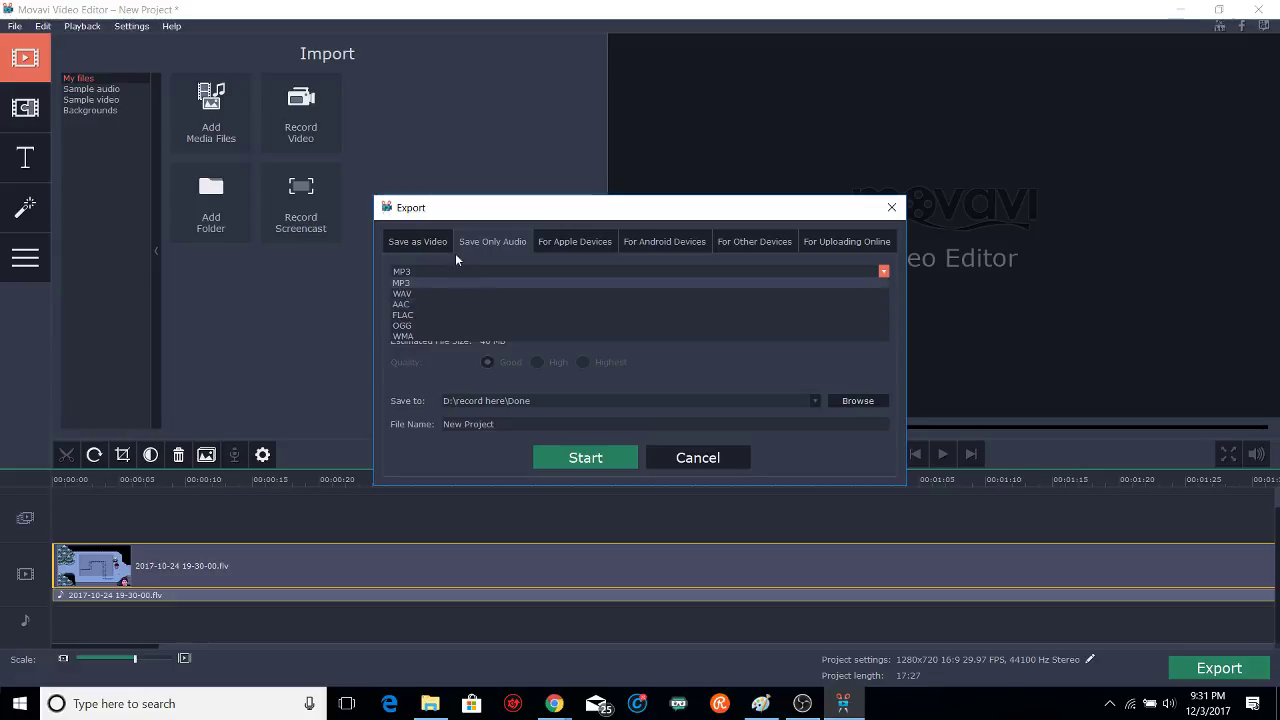
pyautogui.click(420, 242)
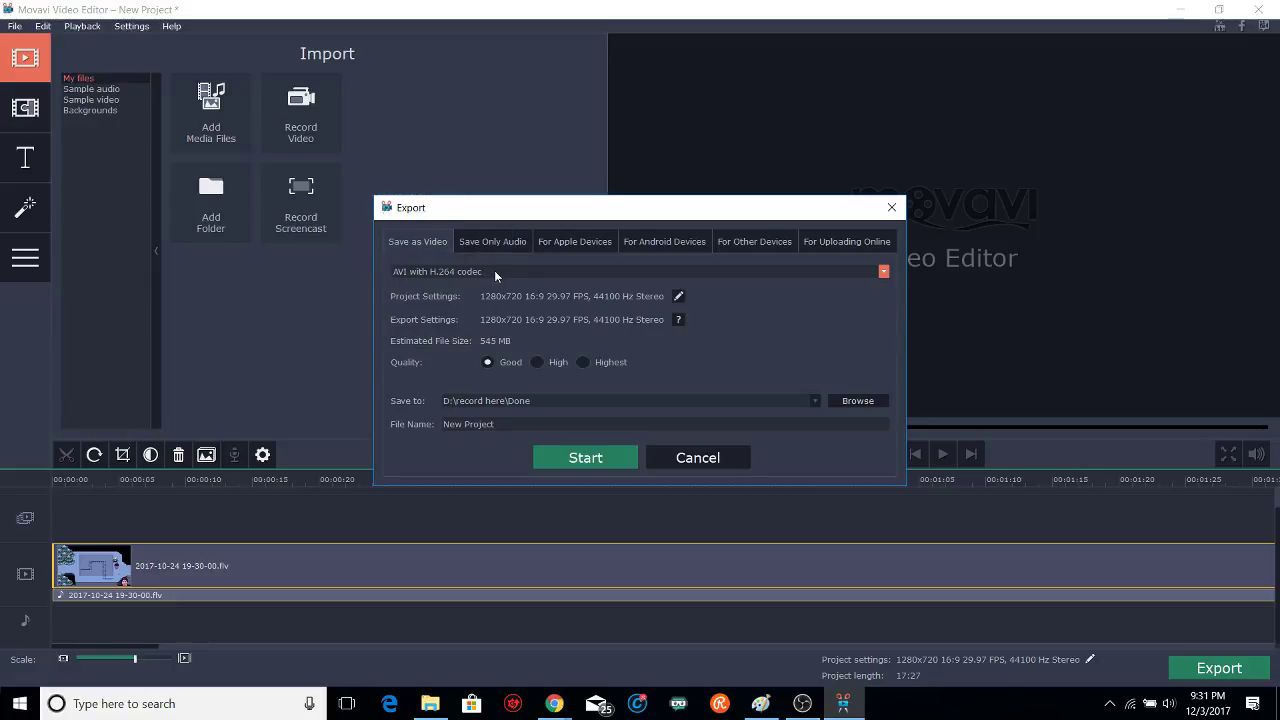
pyautogui.click(421, 268)
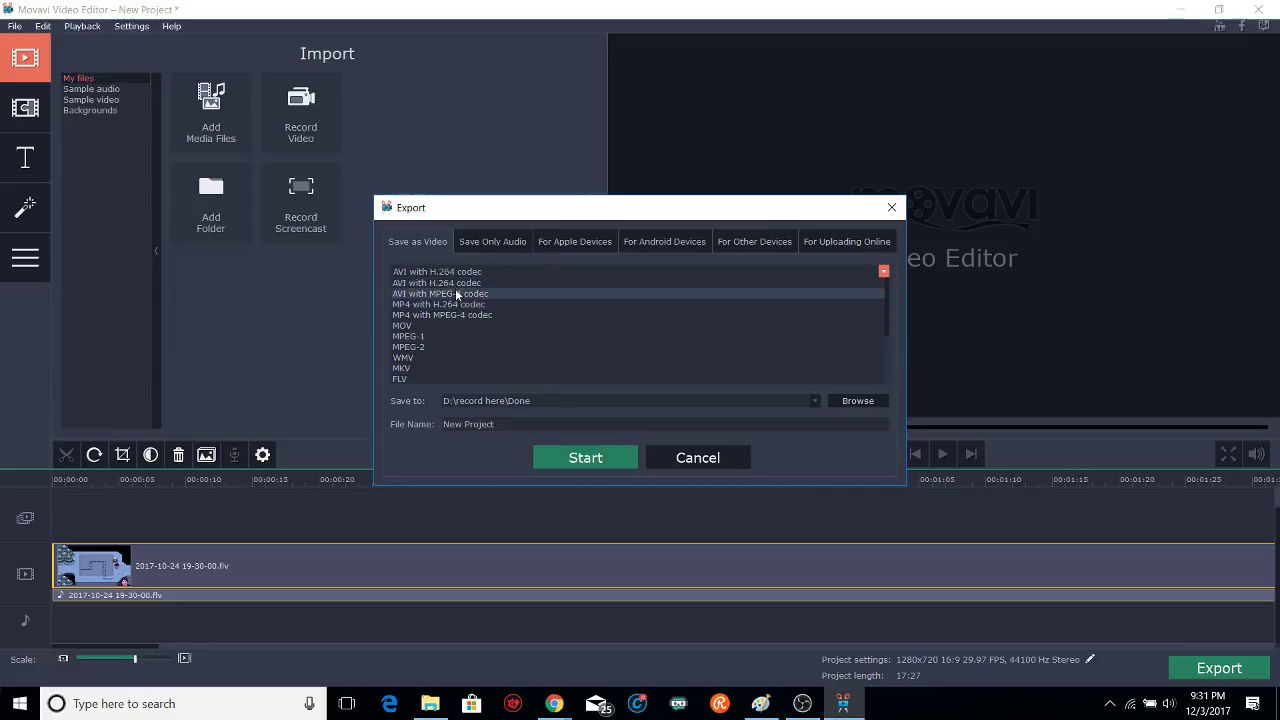
pyautogui.click(982, 325)
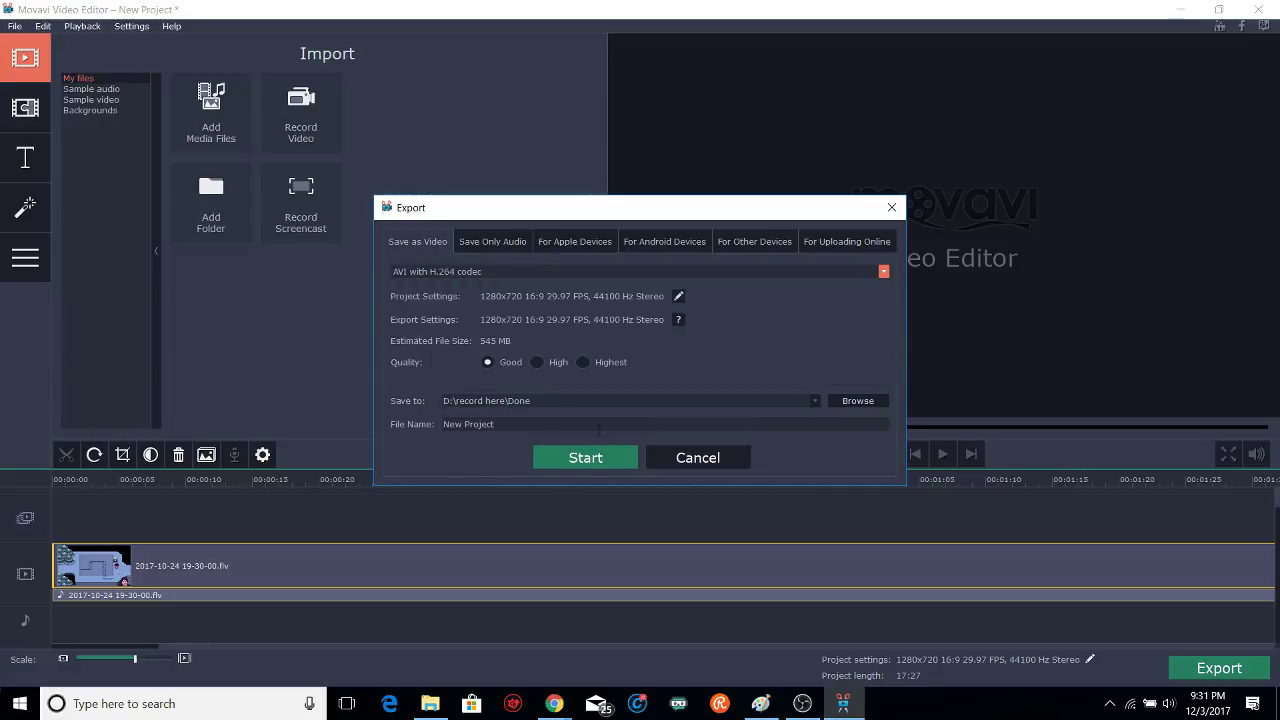
pyautogui.click(697, 458)
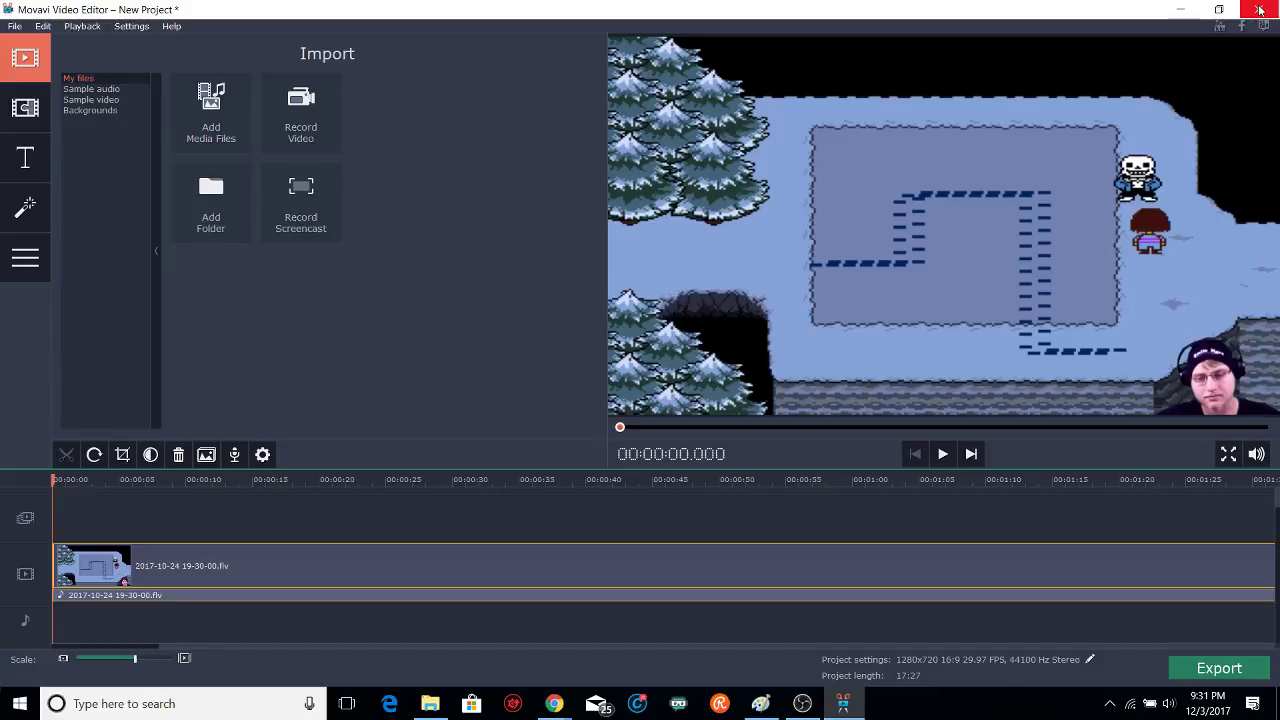
# Close Movavi Video Editor without saving the project, dismissing the Videoblocks offer
pyautogui.click(1259, 9)
pyautogui.click(692, 368)
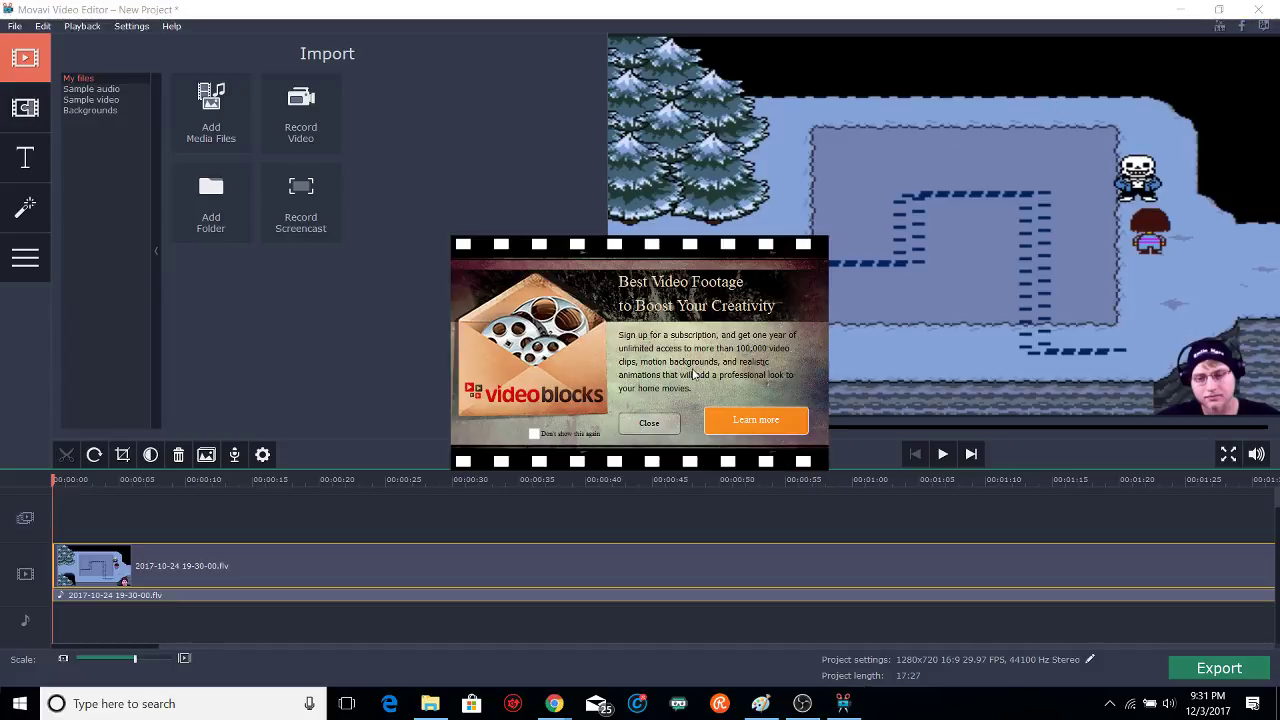
pyautogui.click(682, 428)
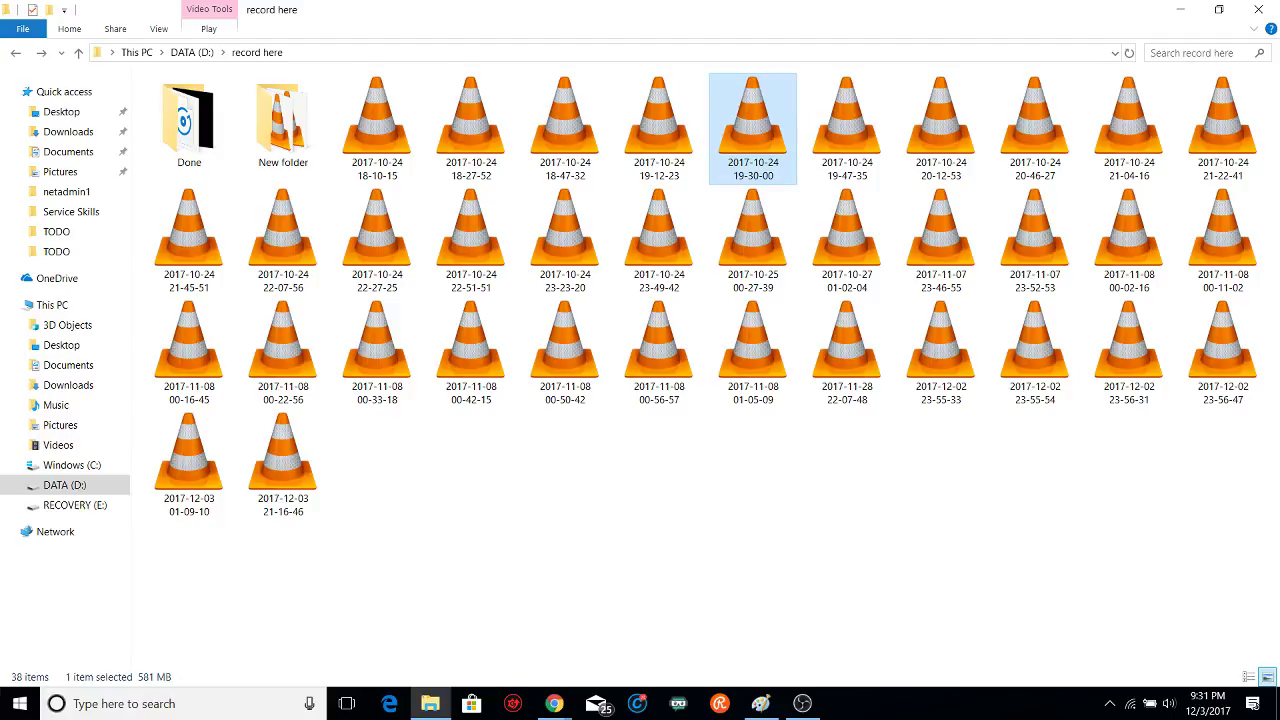
# Switch to YouTube in Chrome, open the video upload page, and check the channels in the account menu
pyautogui.hotkey('alt', 'Tab')
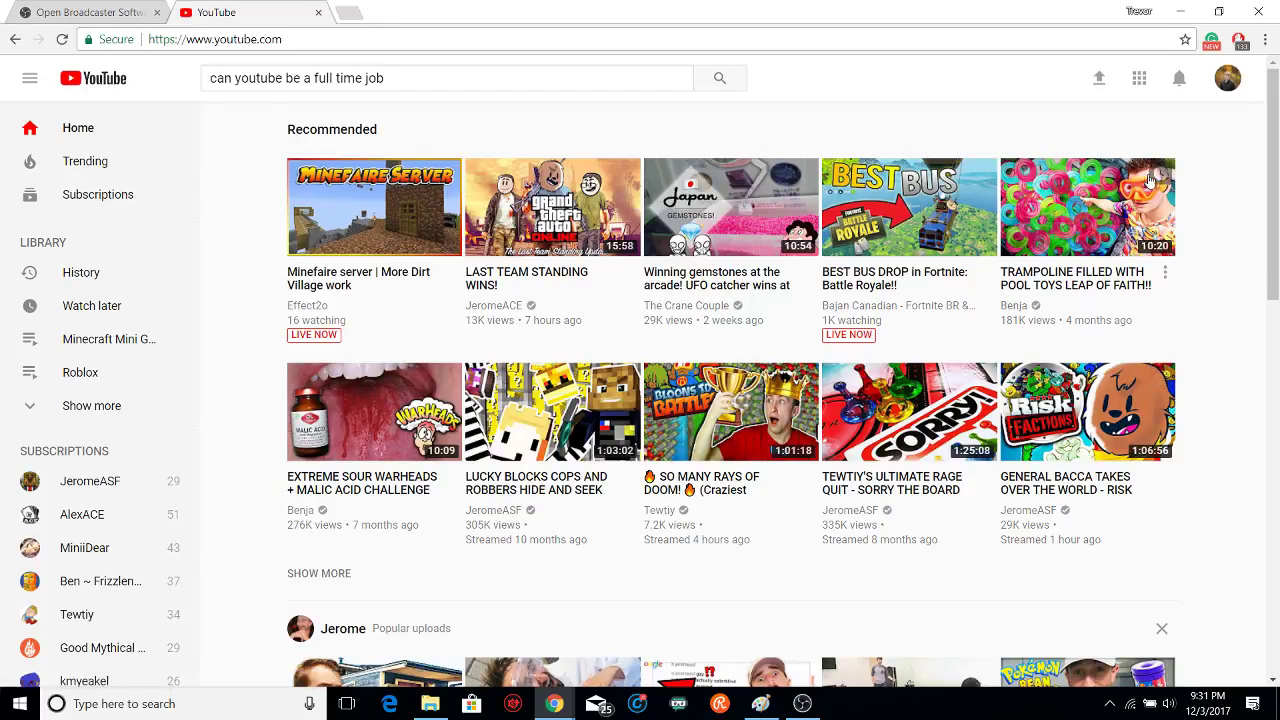
pyautogui.click(1101, 80)
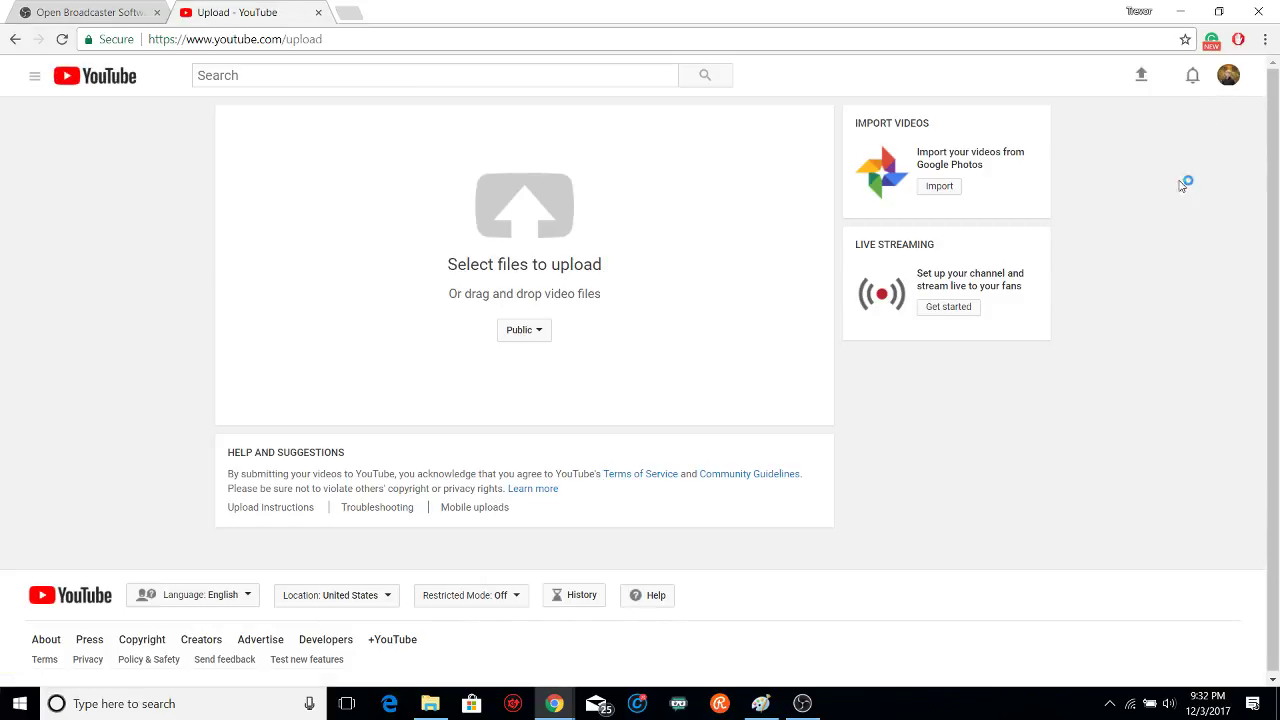
pyautogui.click(1226, 76)
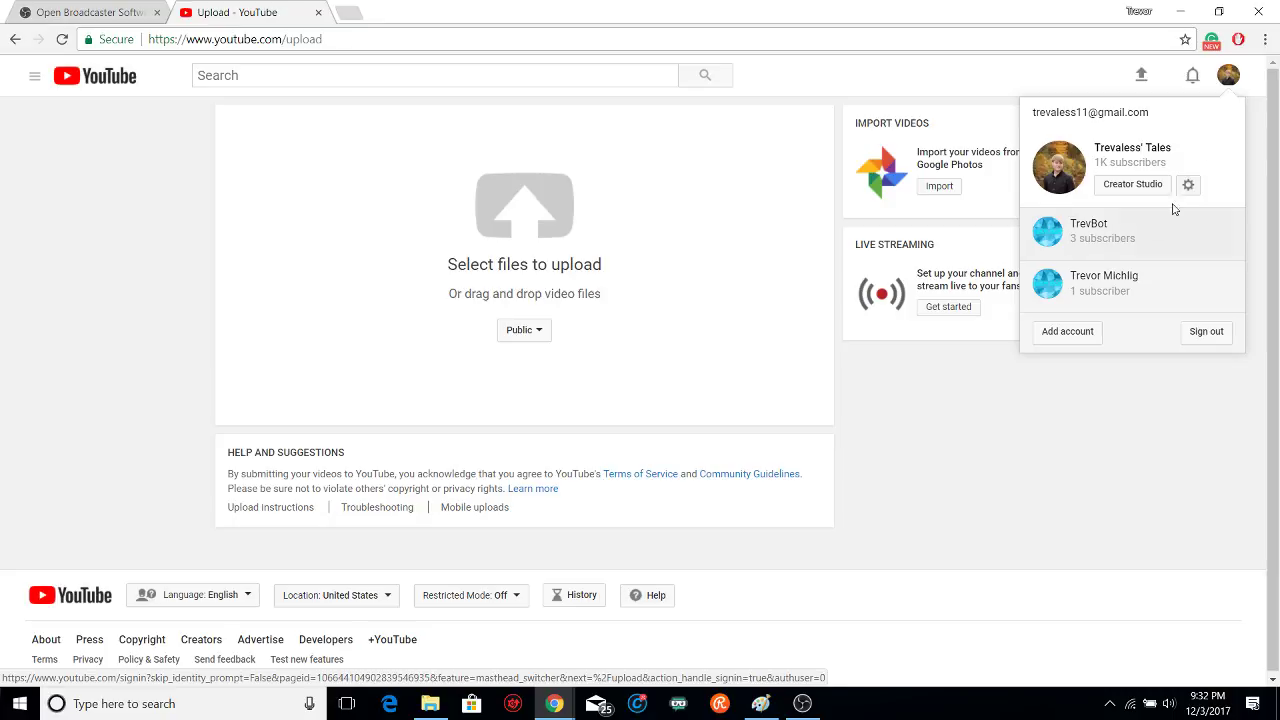
pyautogui.click(1228, 76)
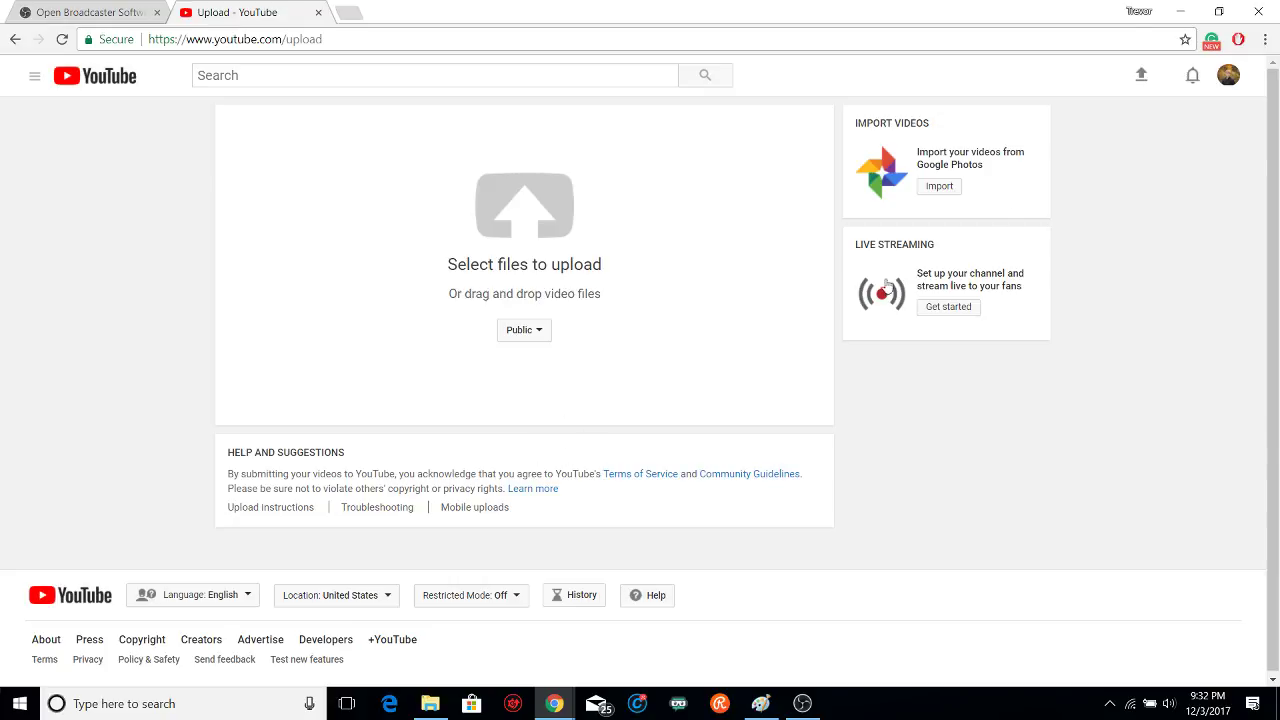
pyautogui.click(1238, 79)
pyautogui.press('Escape')
# Upload the LogMeIn School video from the Done folder in "record here" to YouTube
pyautogui.click(522, 193)
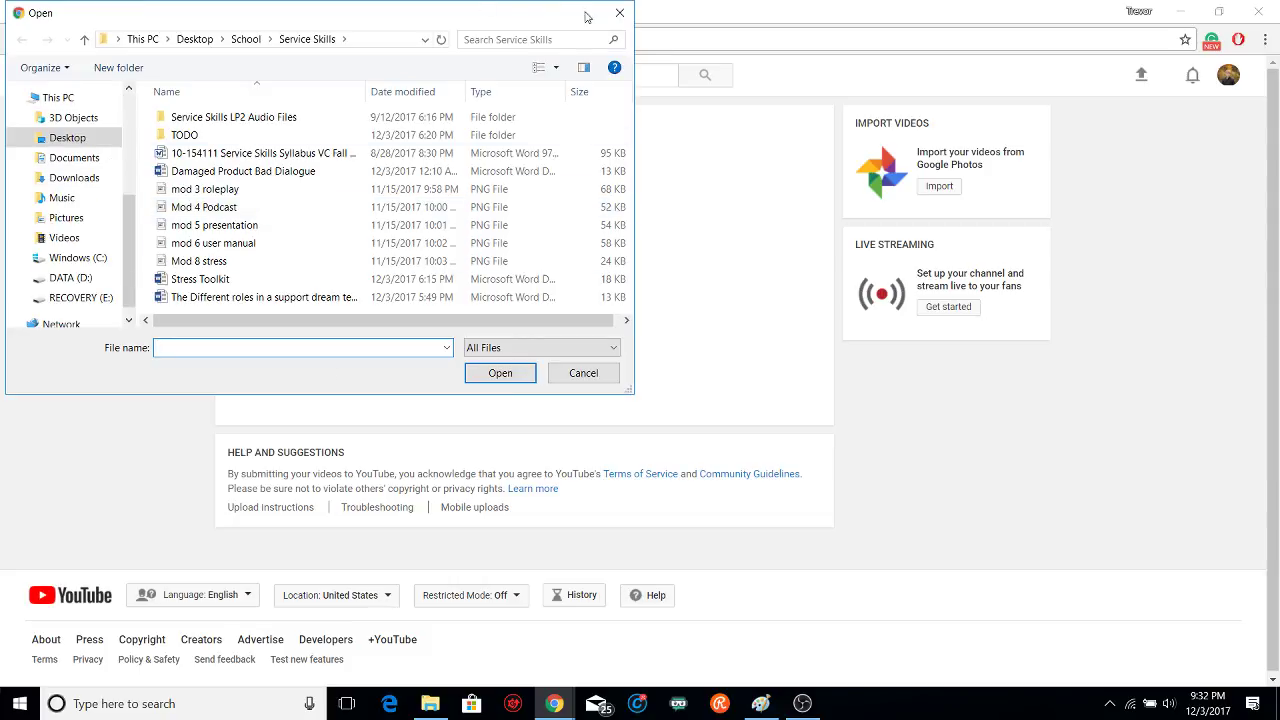
pyautogui.click(618, 12)
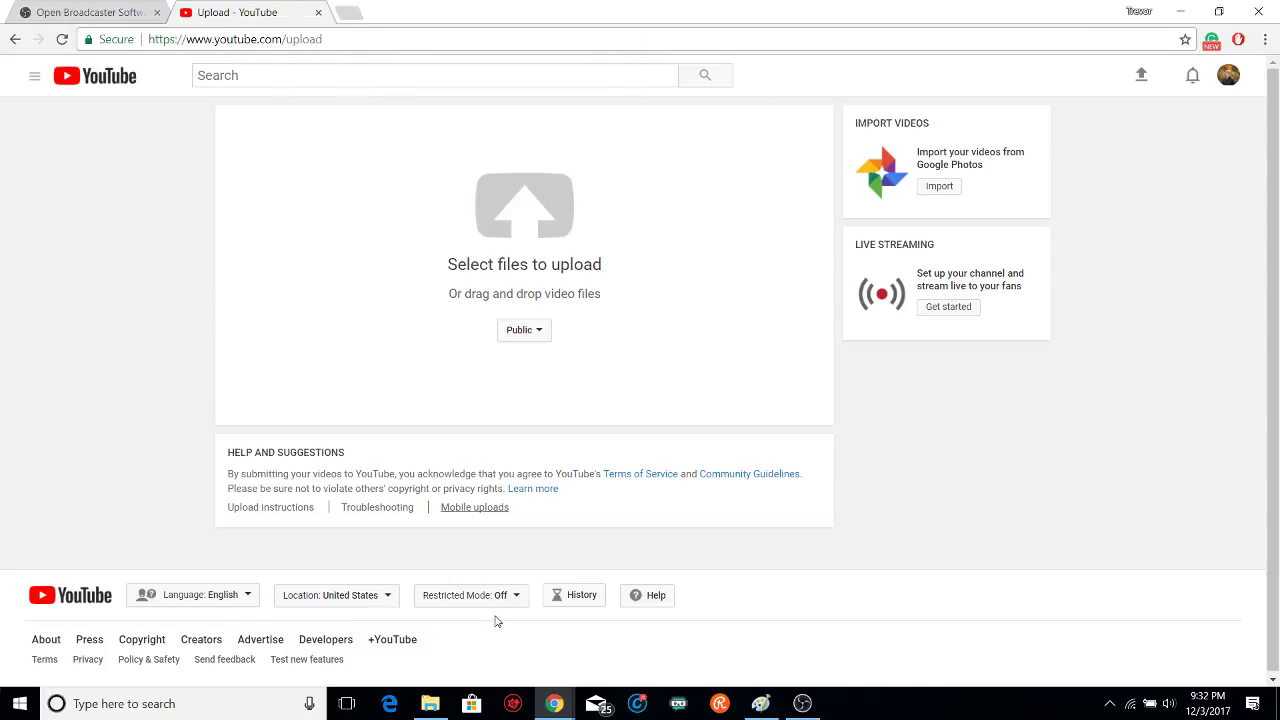
pyautogui.click(434, 706)
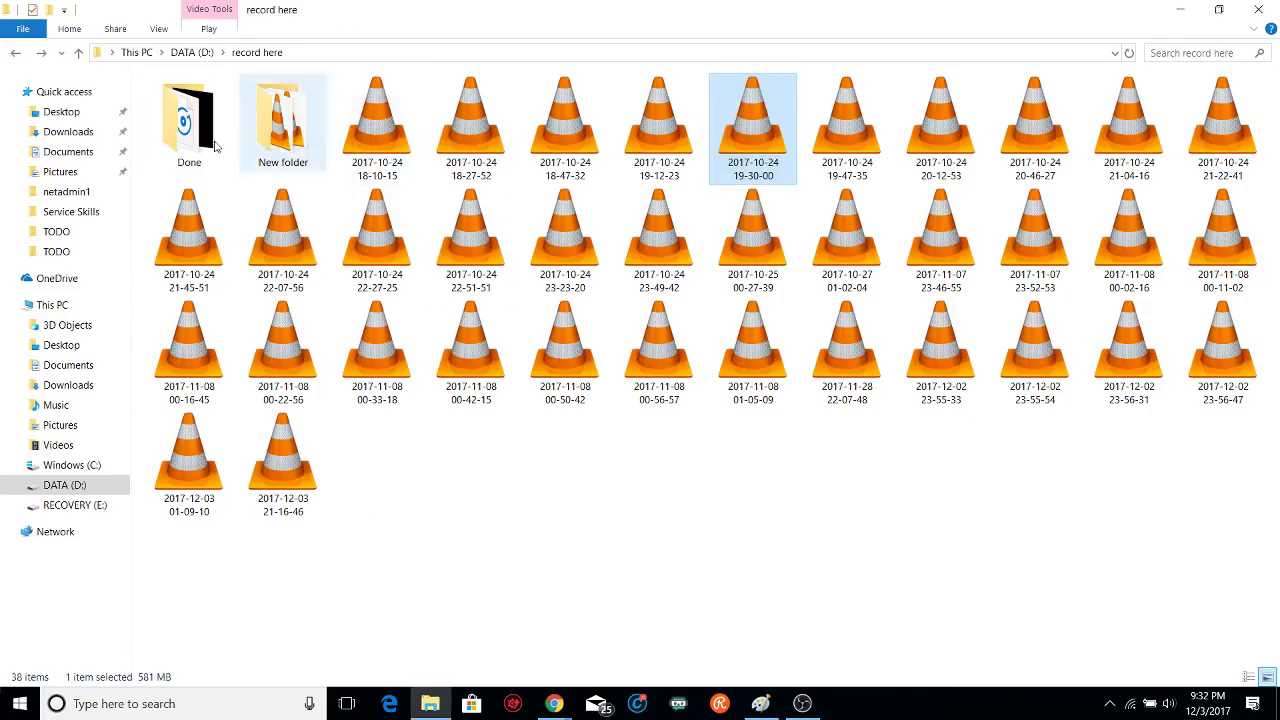
pyautogui.doubleClick(189, 122)
pyautogui.moveTo(428, 23); pyautogui.dragTo(501, 441)
pyautogui.moveTo(338, 562); pyautogui.dragTo(505, 290)
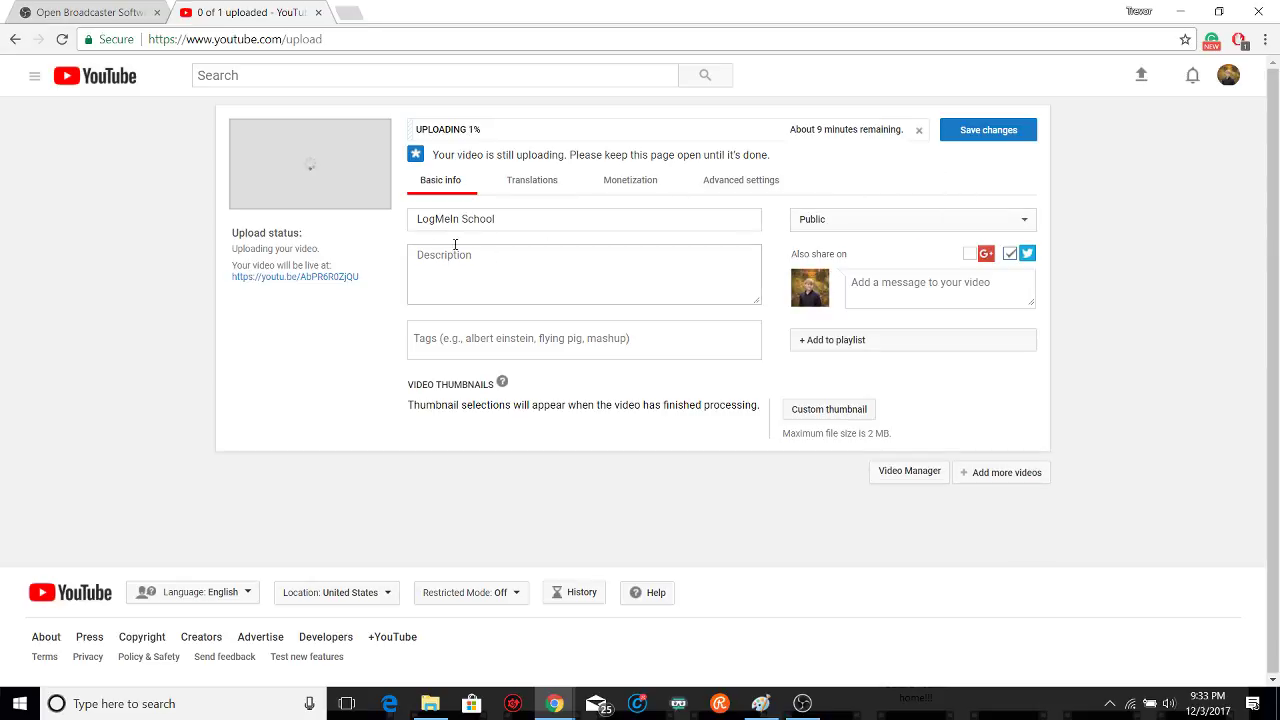
# Examine the title, description and tags fields in the basic info of the LogMeIn School upload
pyautogui.moveTo(523, 220); pyautogui.dragTo(434, 220)
pyautogui.click(517, 220)
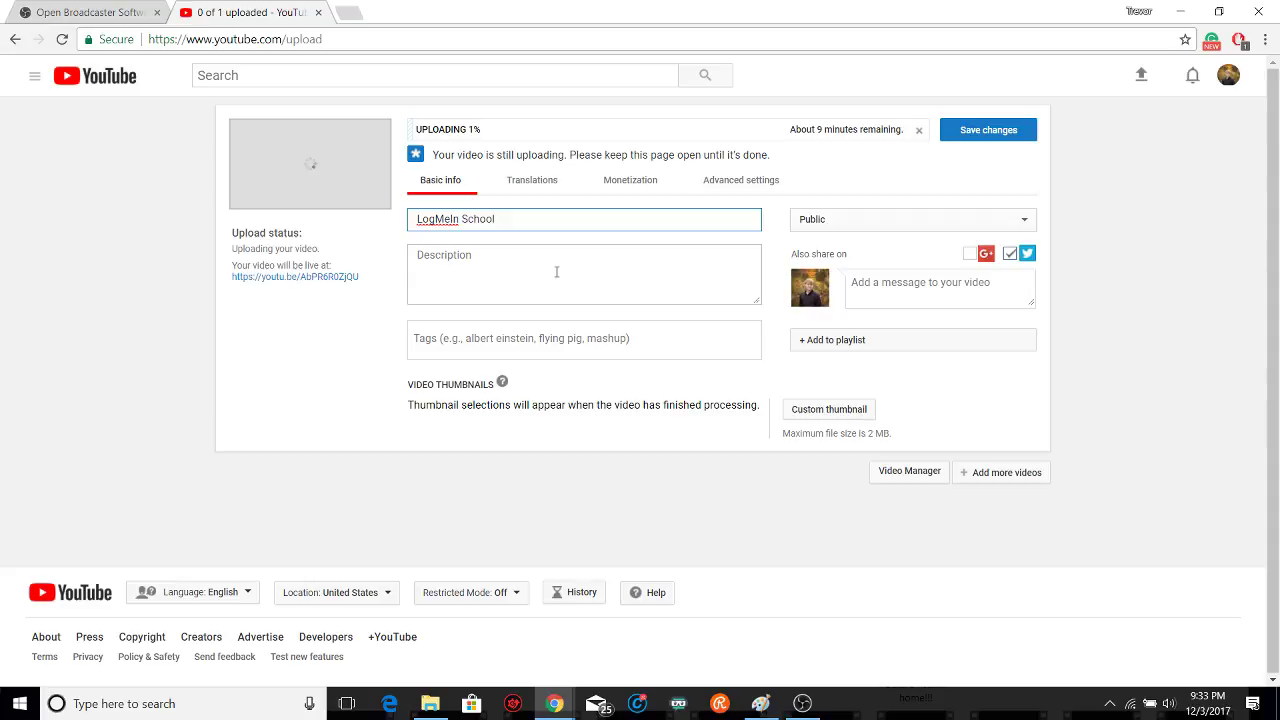
pyautogui.click(426, 272)
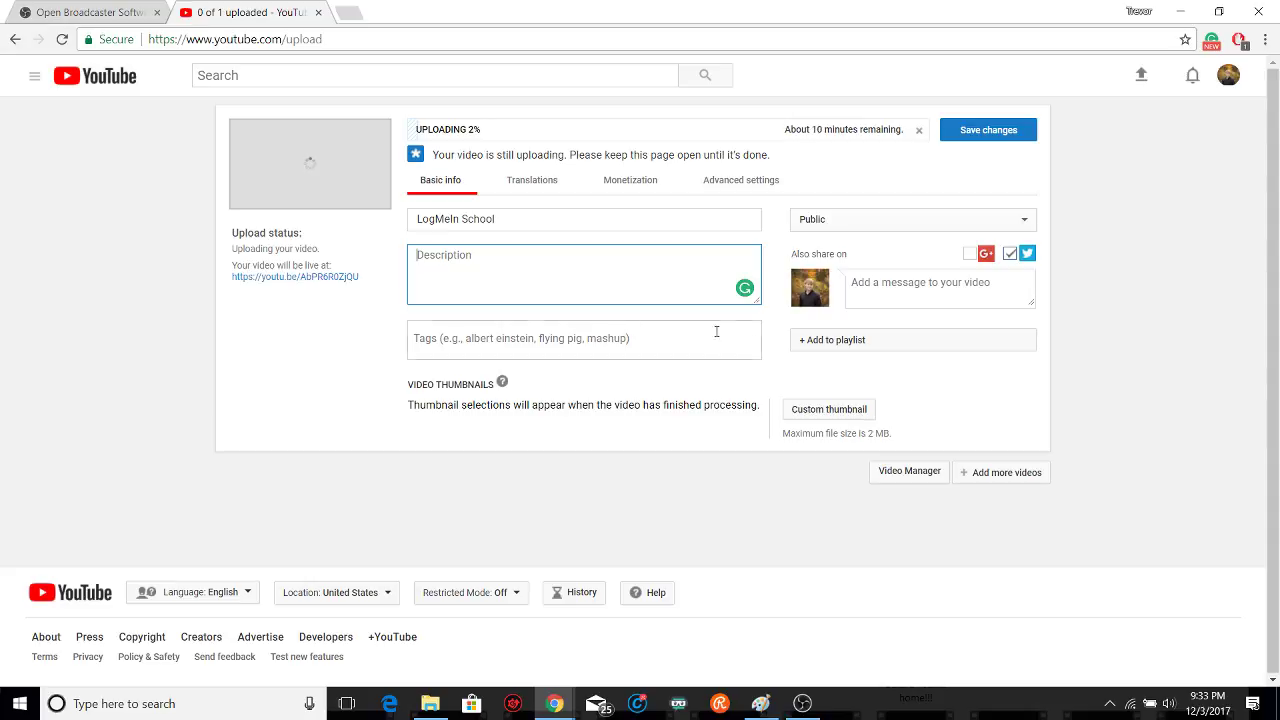
pyautogui.click(464, 337)
pyautogui.click(490, 370)
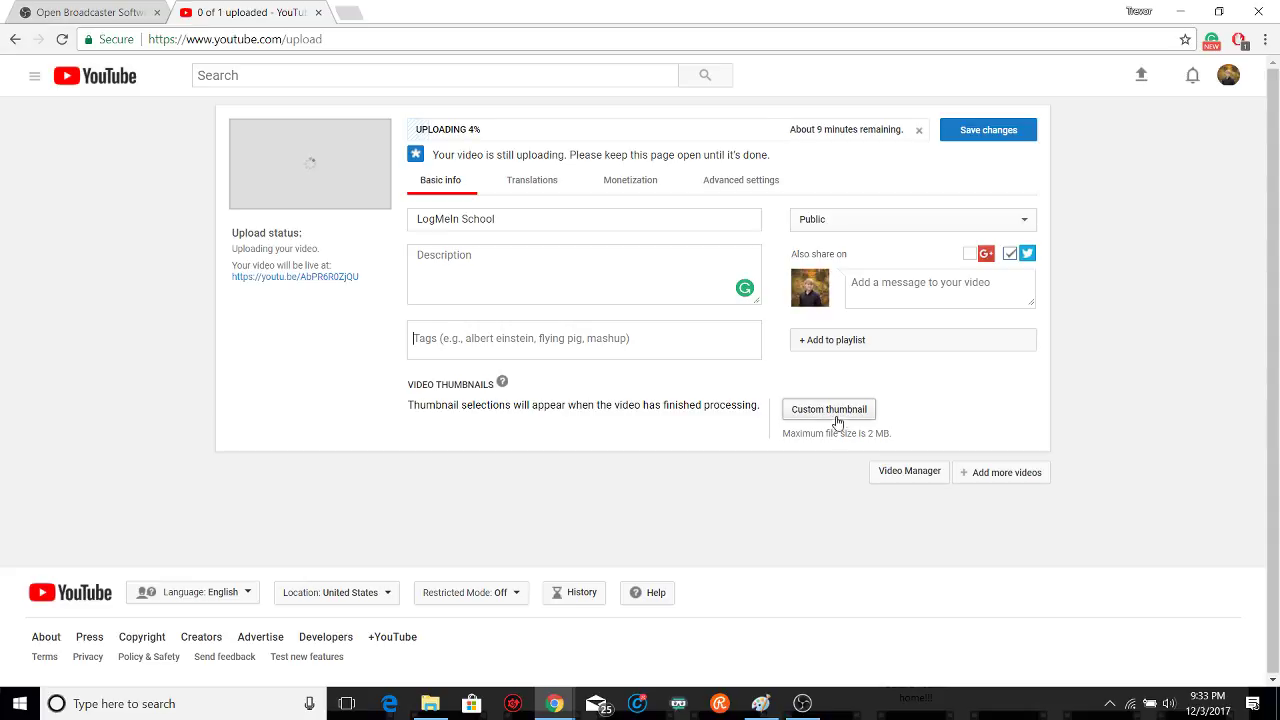
# Try the Scheduled and Unlisted privacy options for the video, and set it back to Public
pyautogui.click(826, 226)
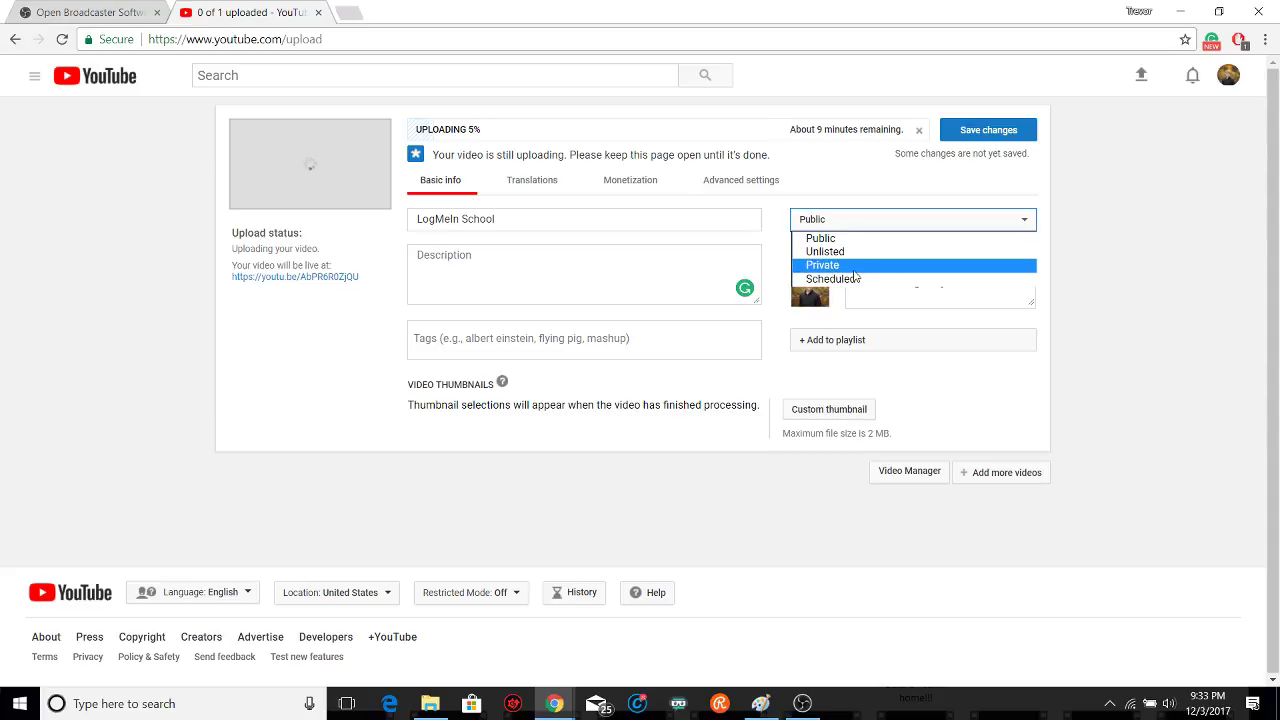
pyautogui.click(867, 284)
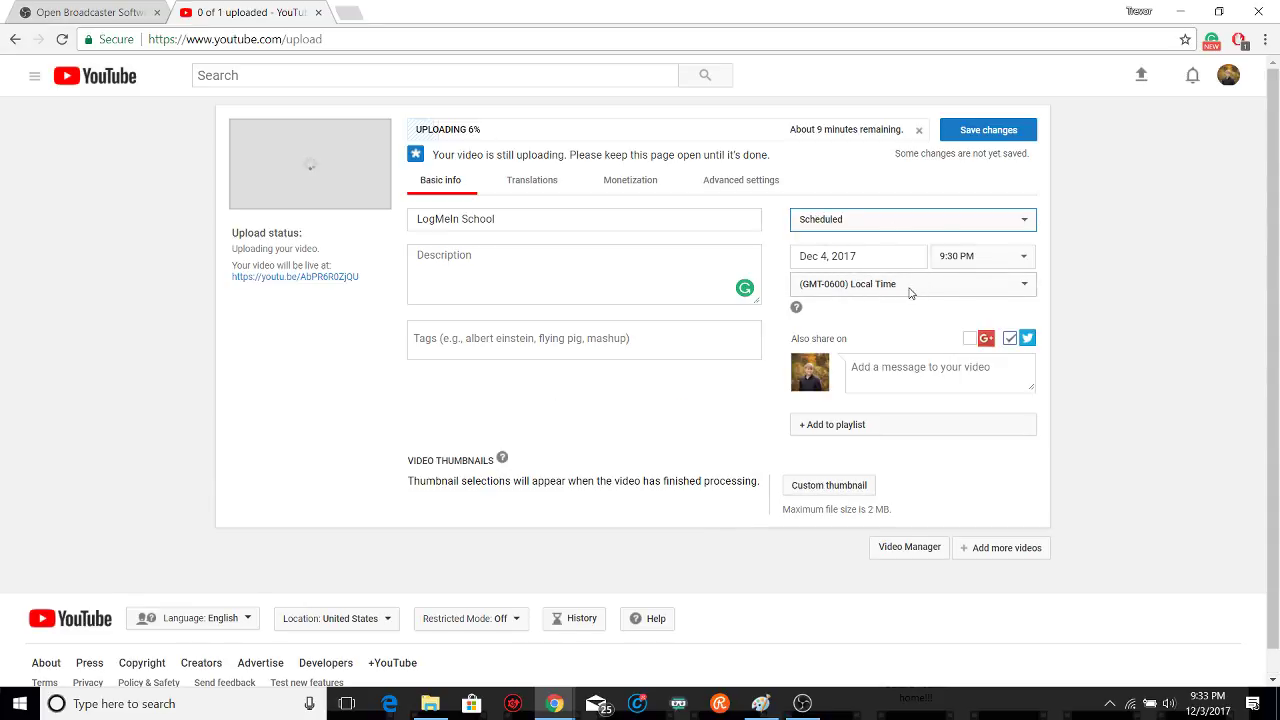
pyautogui.click(874, 232)
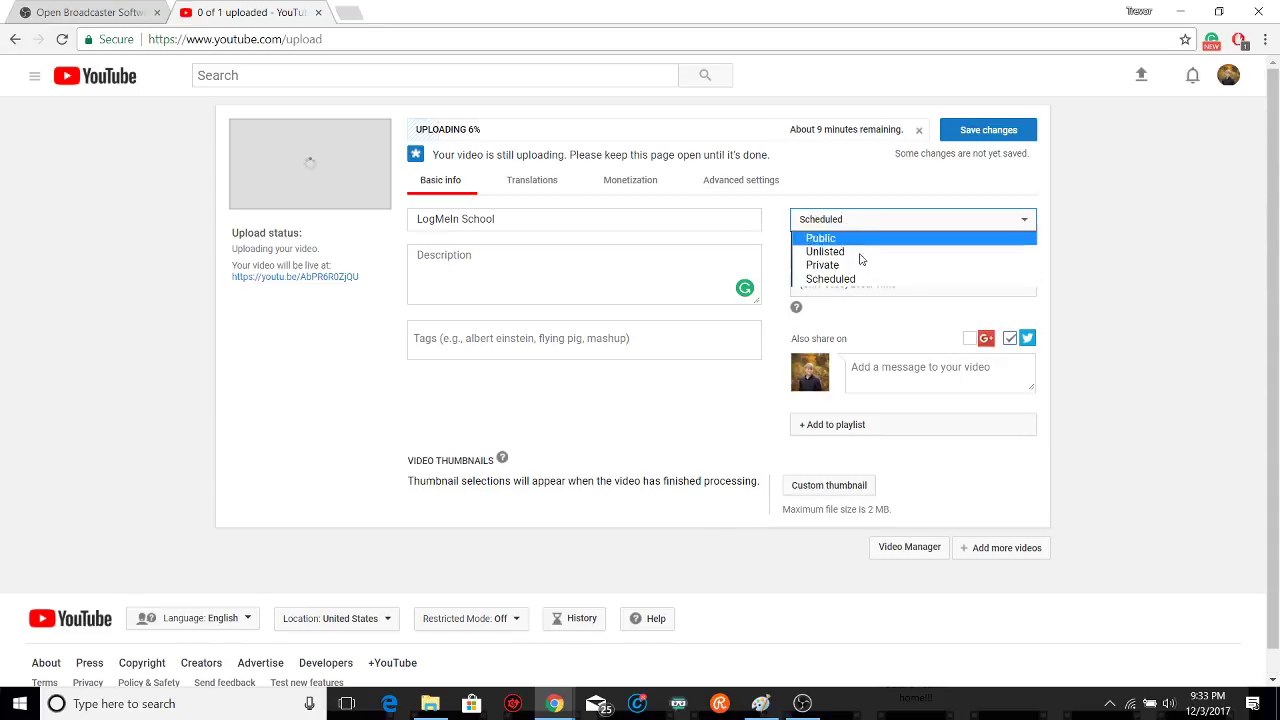
pyautogui.click(846, 254)
pyautogui.click(877, 230)
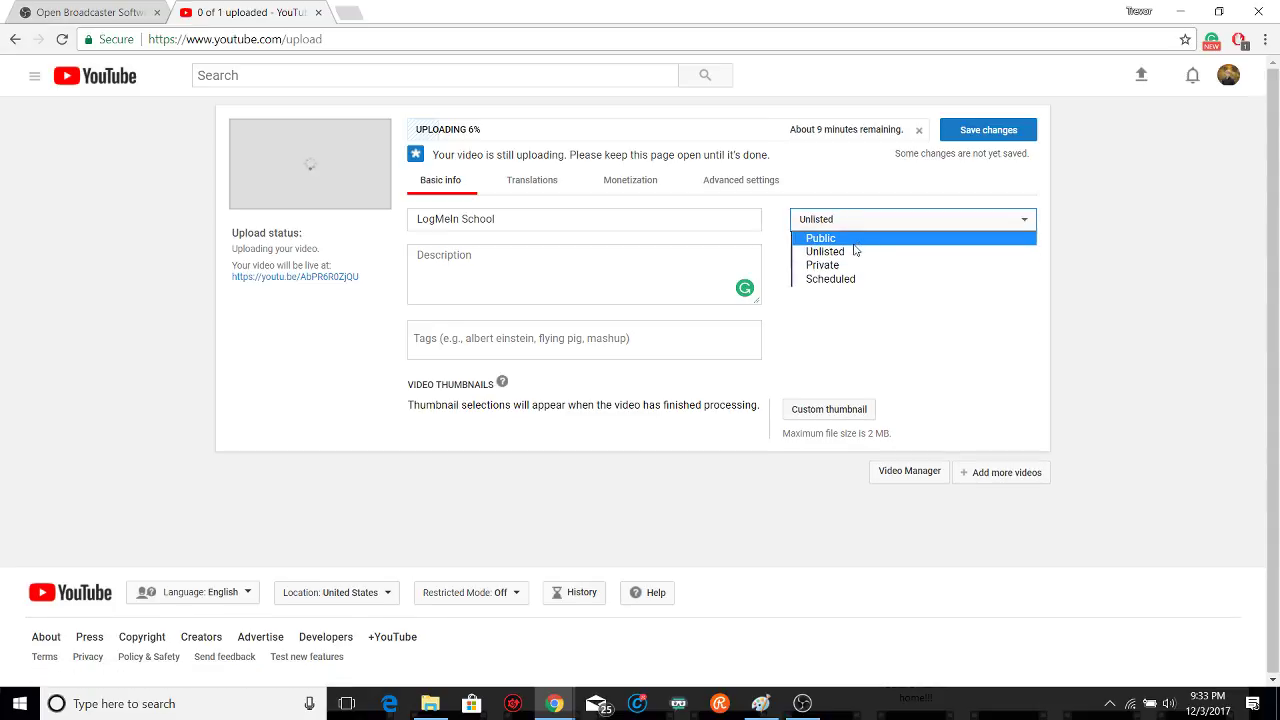
pyautogui.click(858, 240)
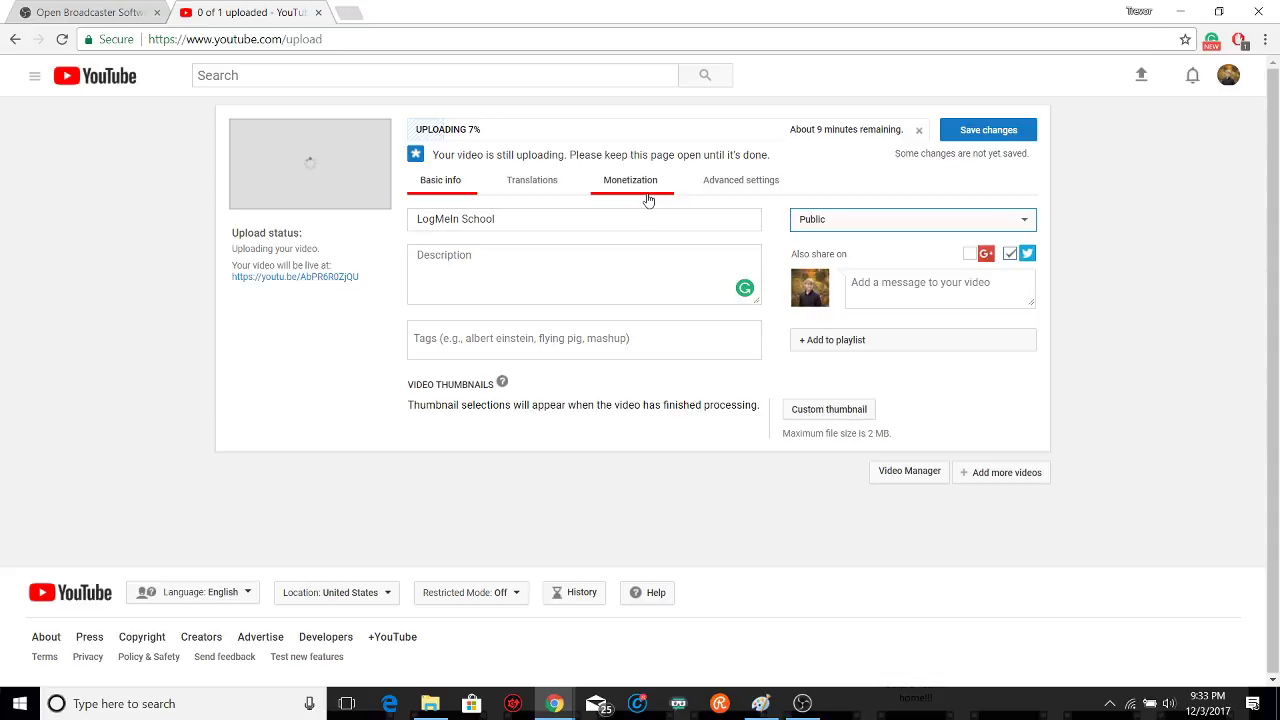
# Examine the video's monetization and translation settings, and return to its basic info
pyautogui.click(600, 199)
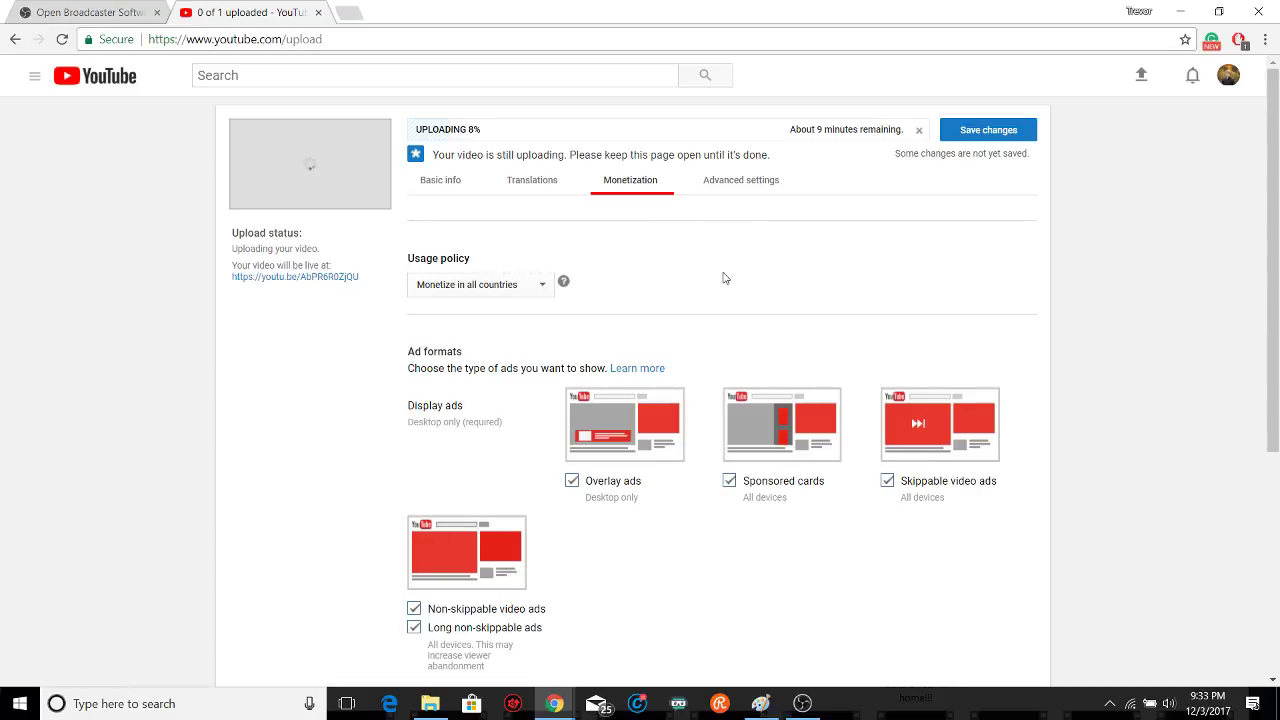
pyautogui.click(515, 196)
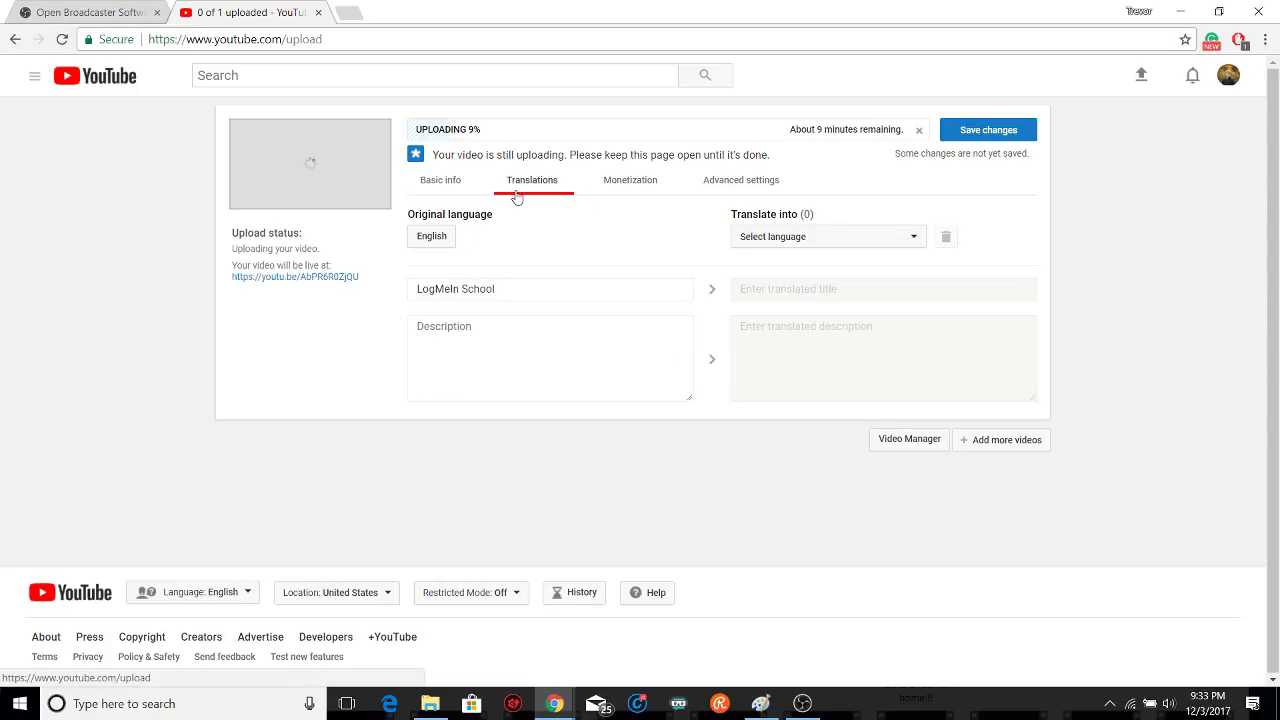
pyautogui.click(621, 196)
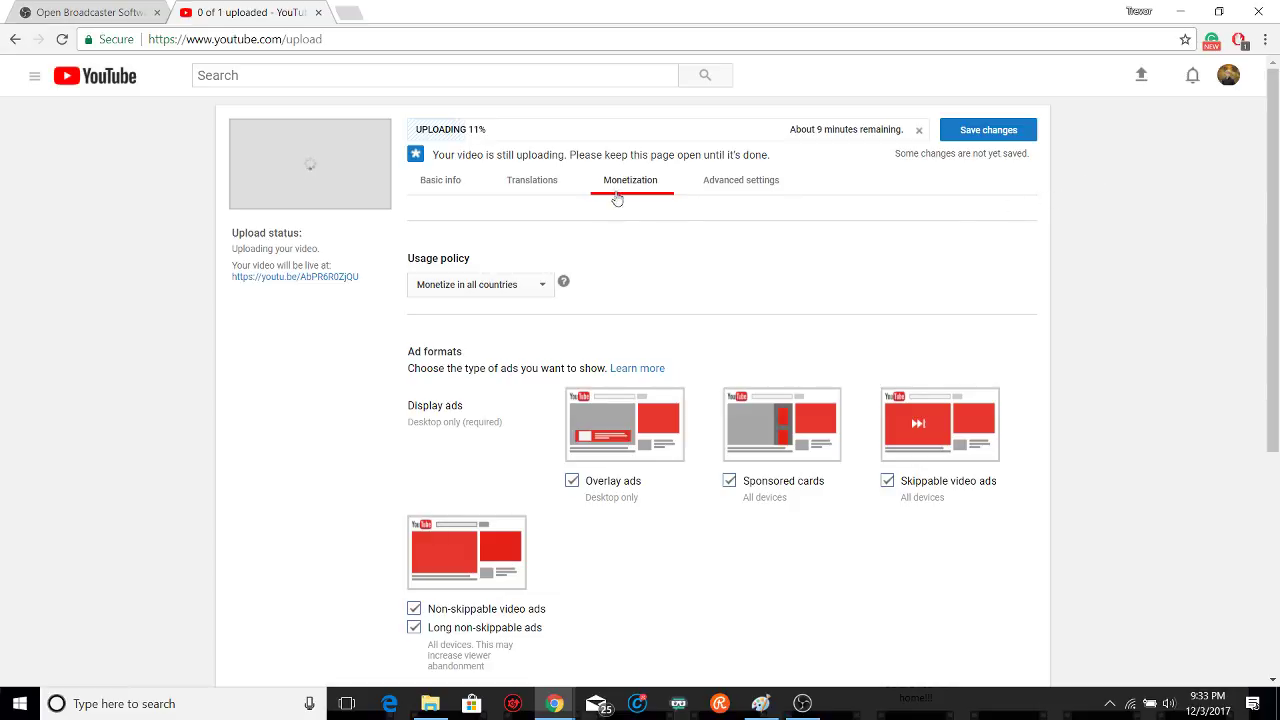
pyautogui.click(440, 180)
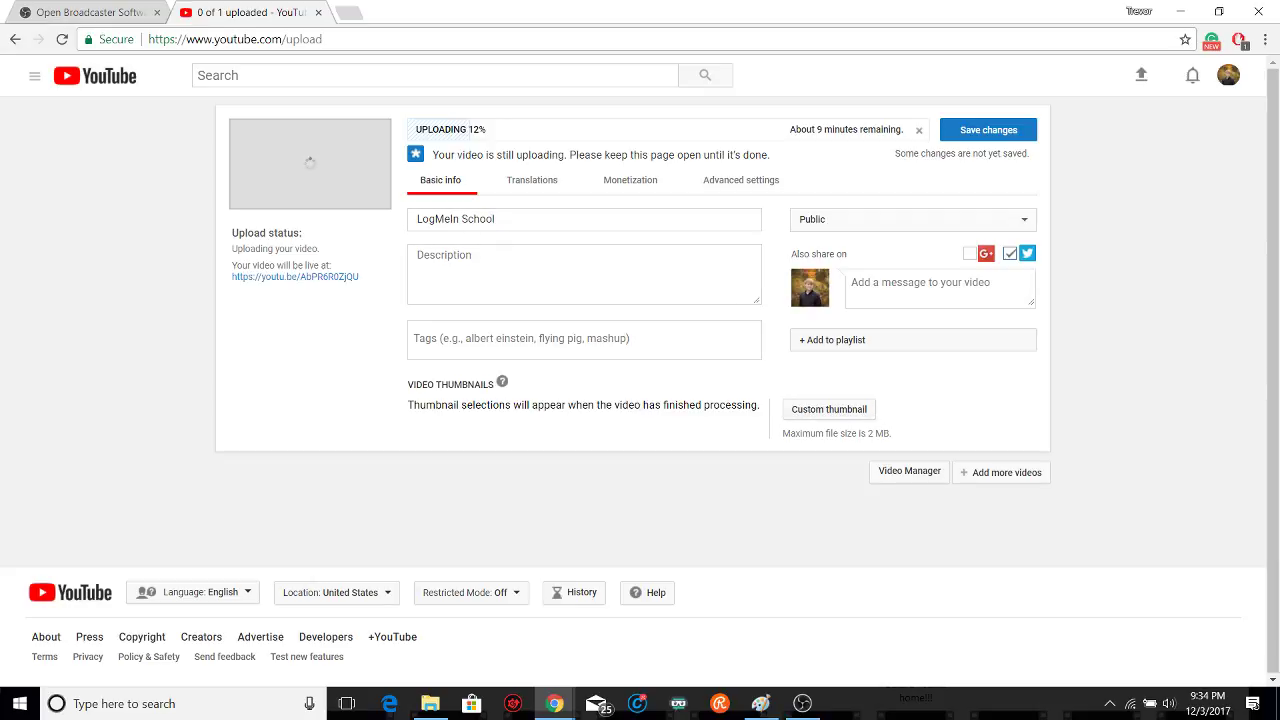
# Switch to OBS Studio to view its main window, and return to the YouTube upload in Chrome
pyautogui.click(802, 703)
pyautogui.moveTo(272, 5); pyautogui.dragTo(272, 1)
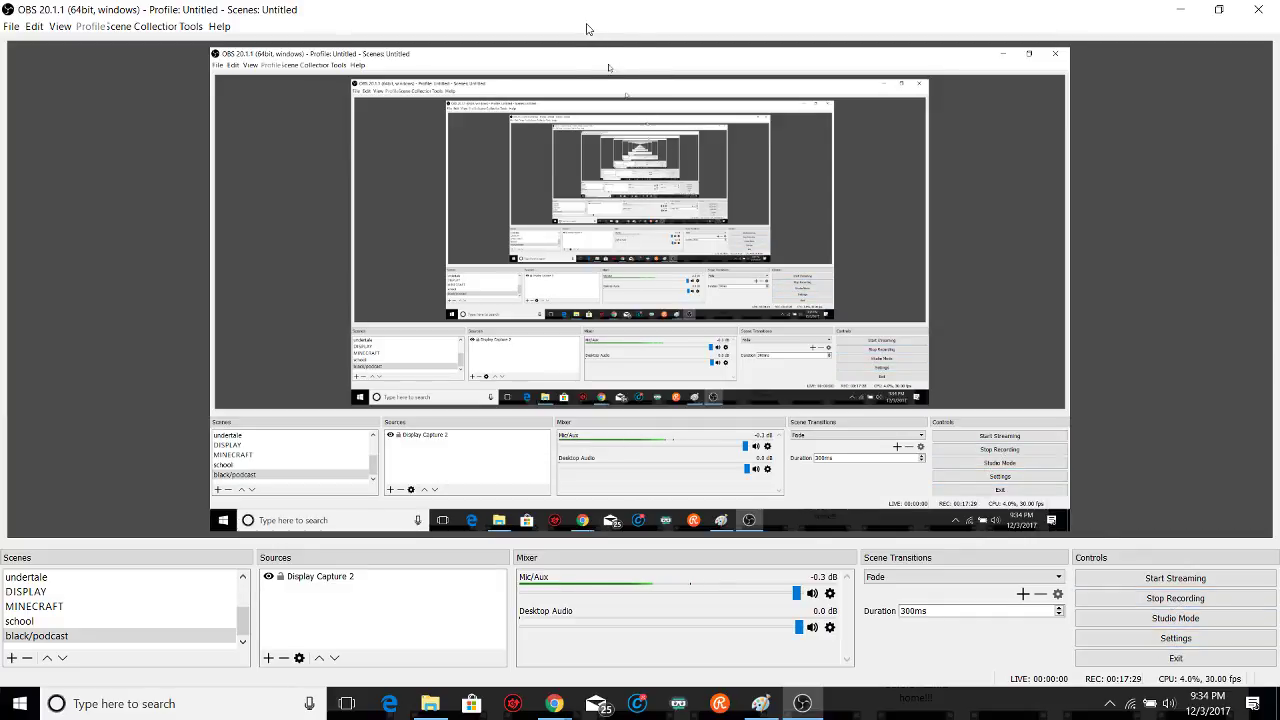
pyautogui.doubleClick(697, 9)
pyautogui.click(554, 703)
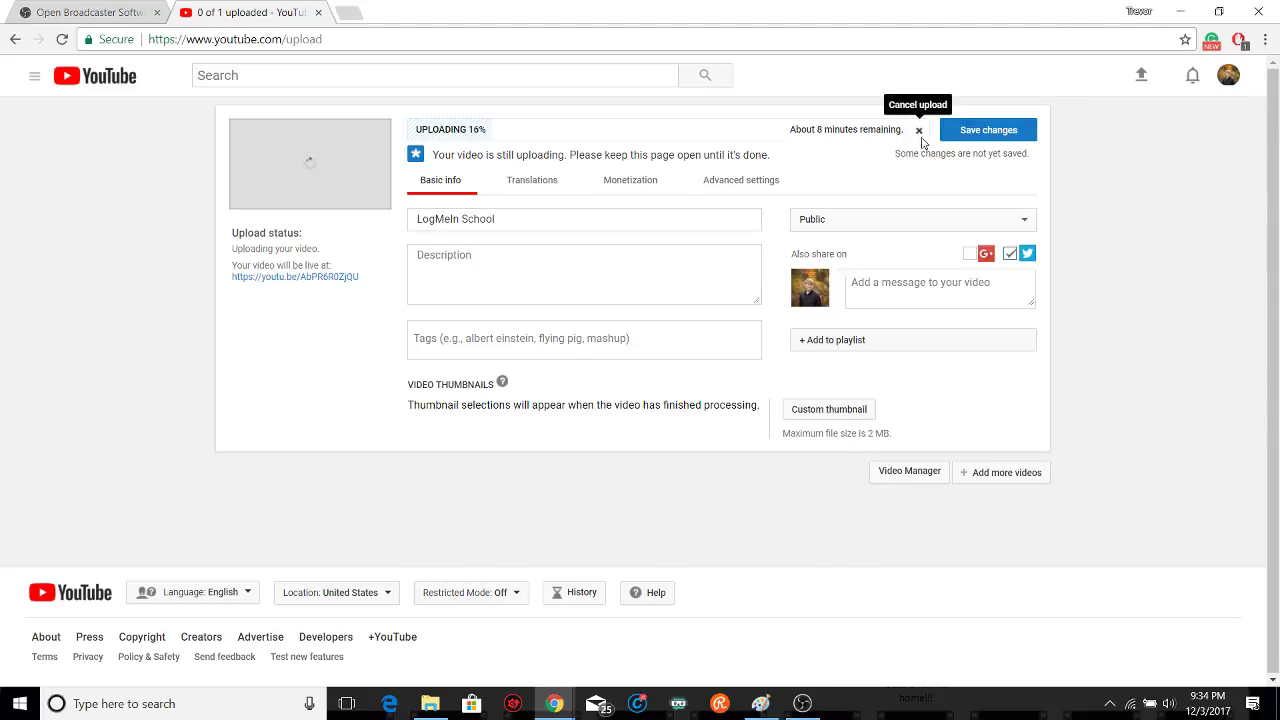
# Cancel the LogMeIn School upload and reopen YouTube's file upload page
pyautogui.click(919, 132)
pyautogui.click(731, 390)
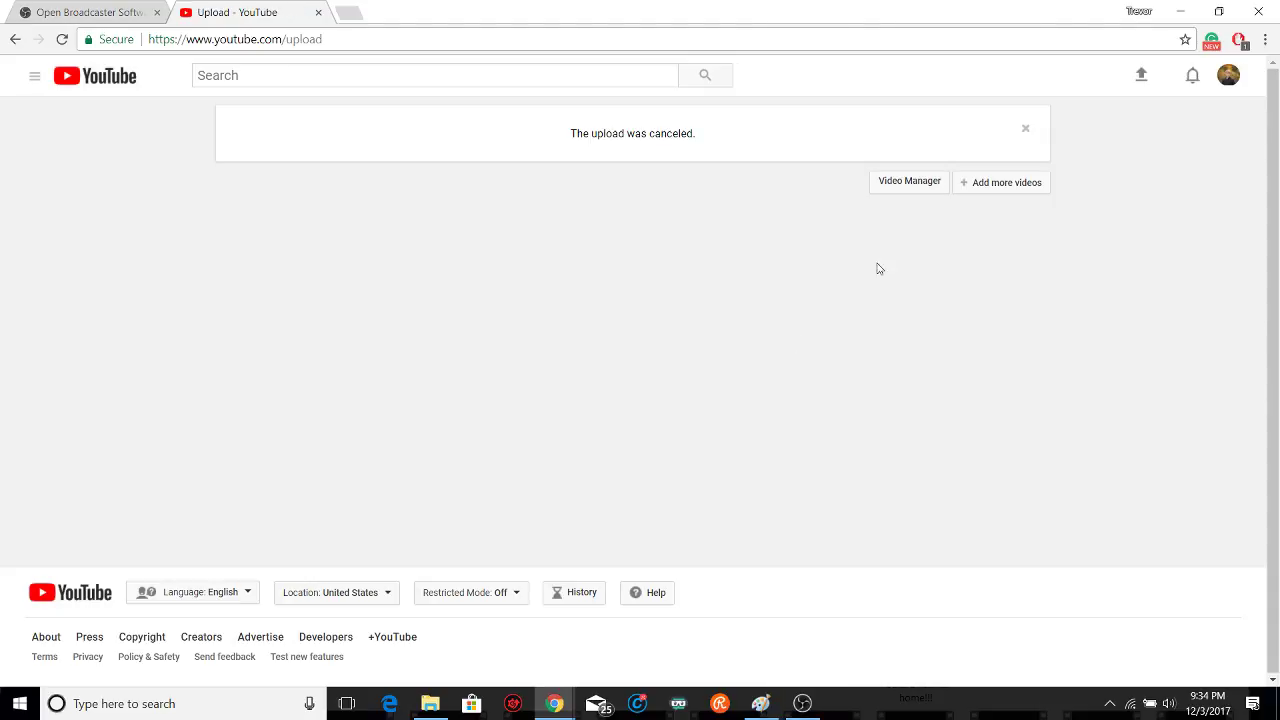
pyautogui.click(1140, 77)
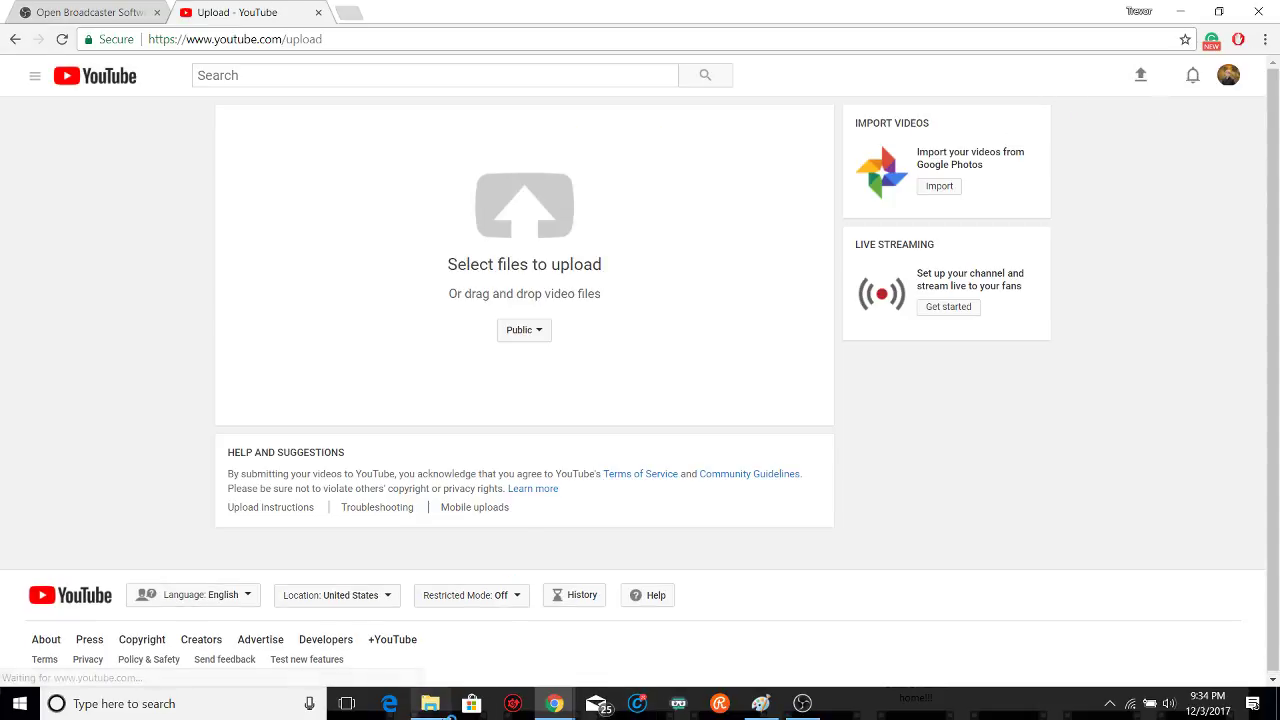
# Upload the LogMeIn School video to YouTube again from its File Explorer window
pyautogui.moveTo(450, 712)
pyautogui.click(440, 636)
pyautogui.moveTo(388, 553); pyautogui.dragTo(512, 232)
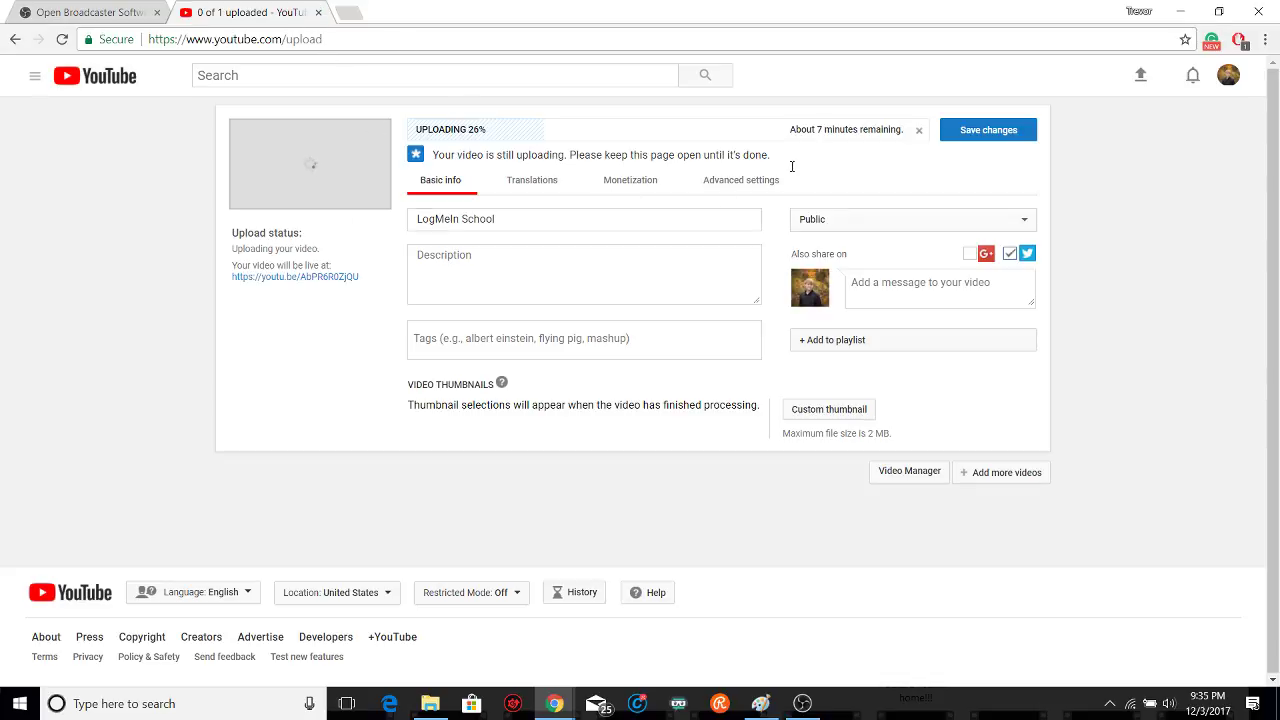
# Cancel the repeated LogMeIn School upload and dismiss the cancellation notice
pyautogui.click(918, 130)
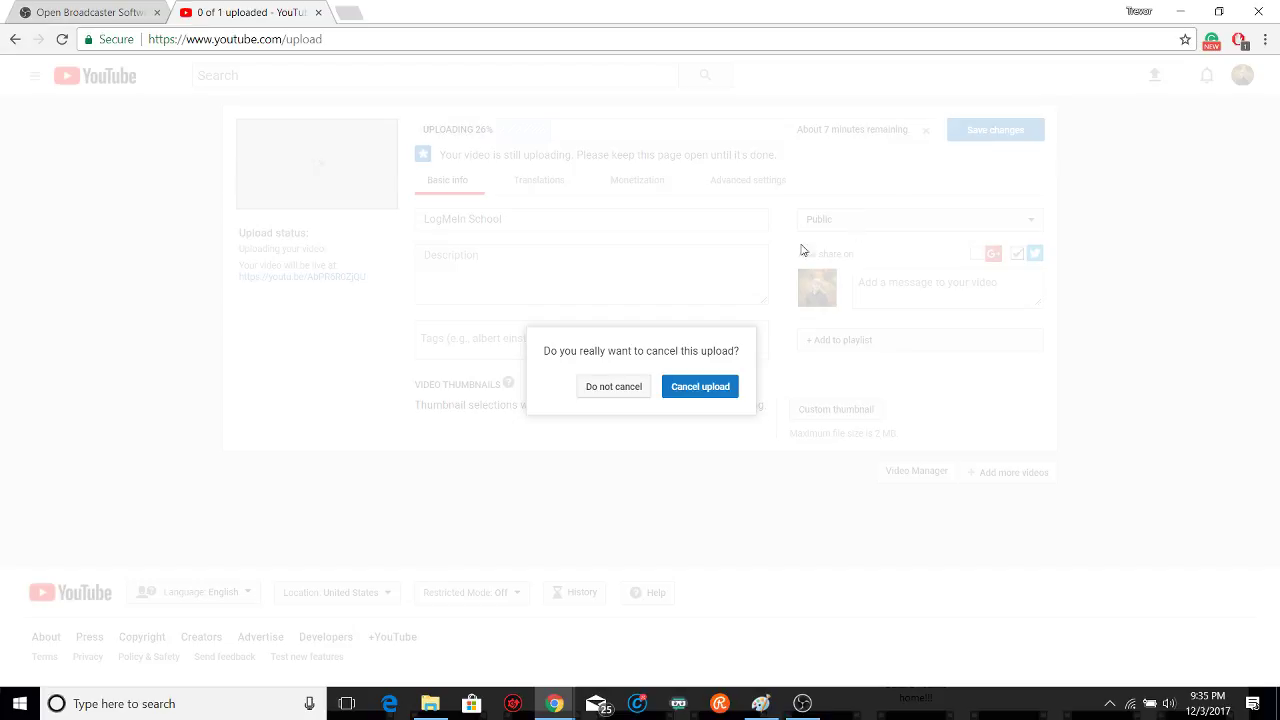
pyautogui.click(716, 390)
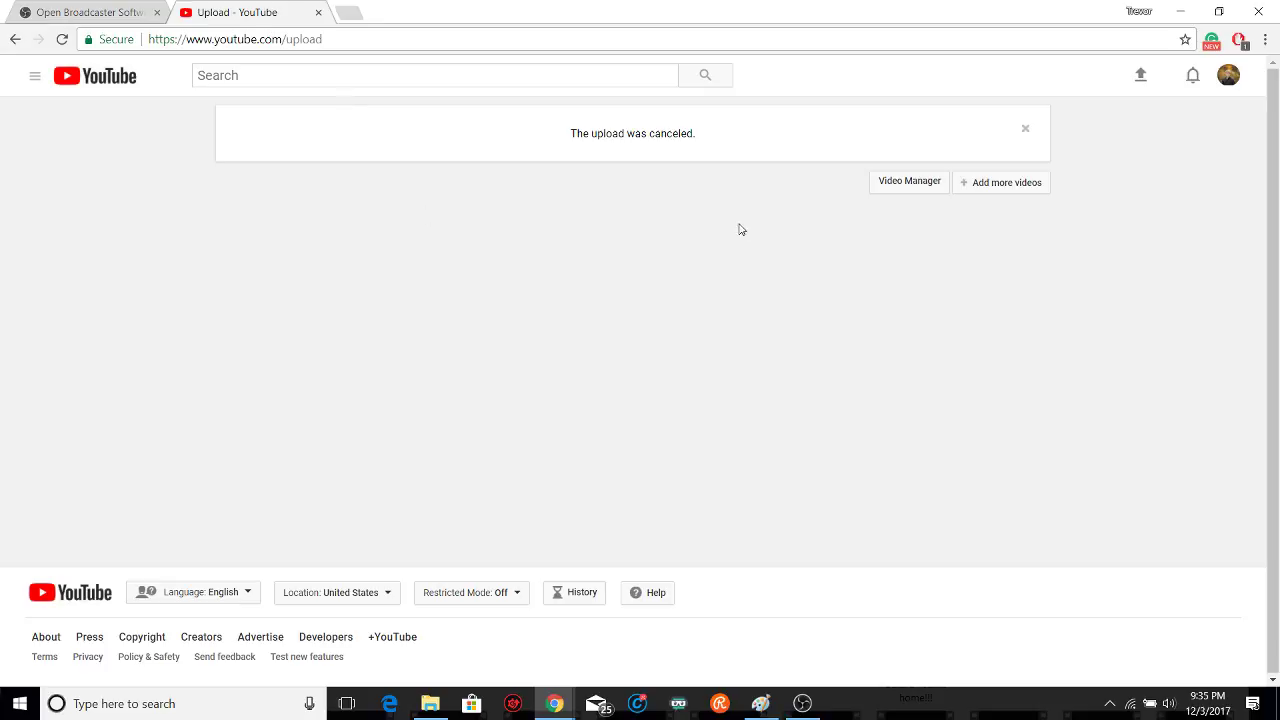
pyautogui.click(1026, 130)
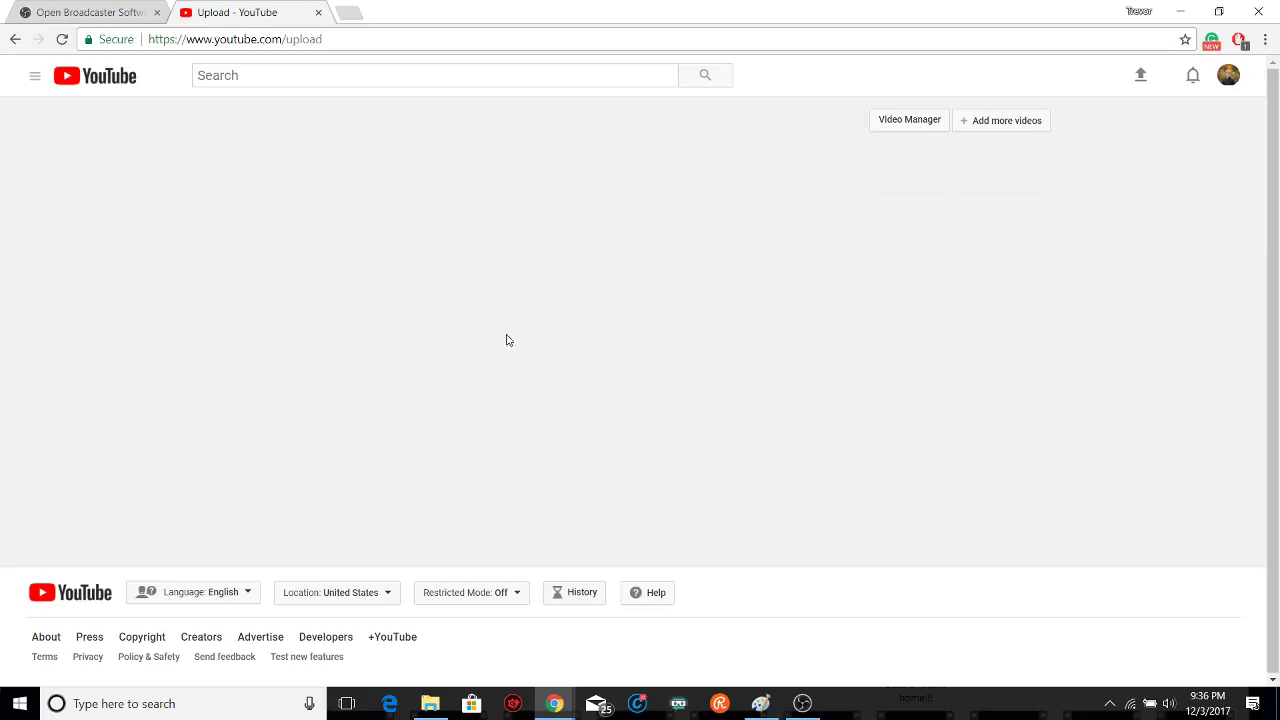
# View the Open Broadcaster Software download page and return to the YouTube upload page
pyautogui.click(150, 6)
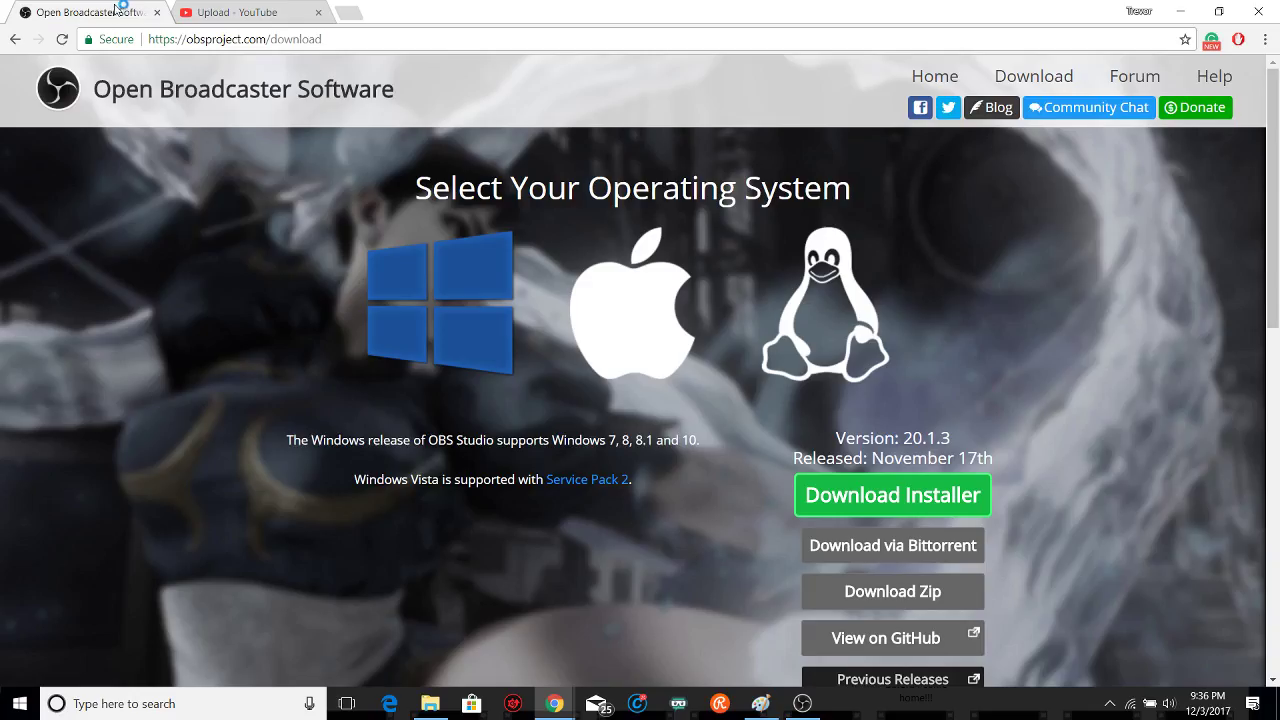
pyautogui.click(240, 10)
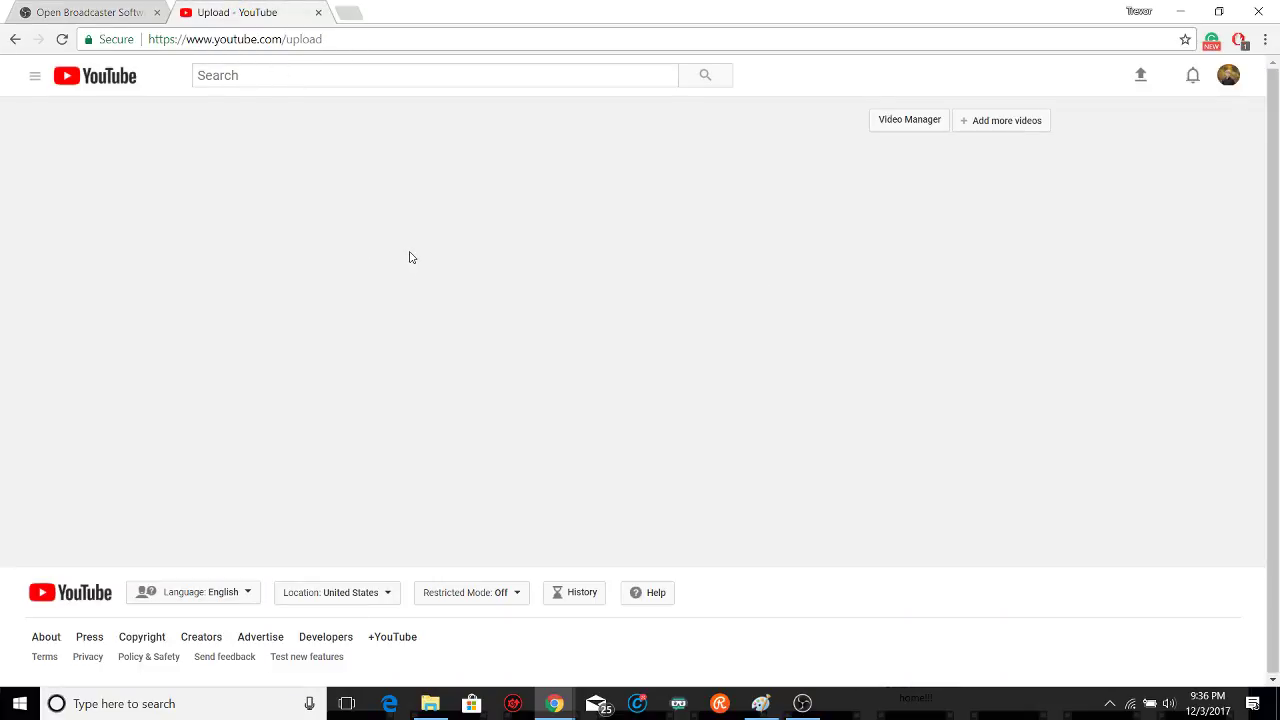